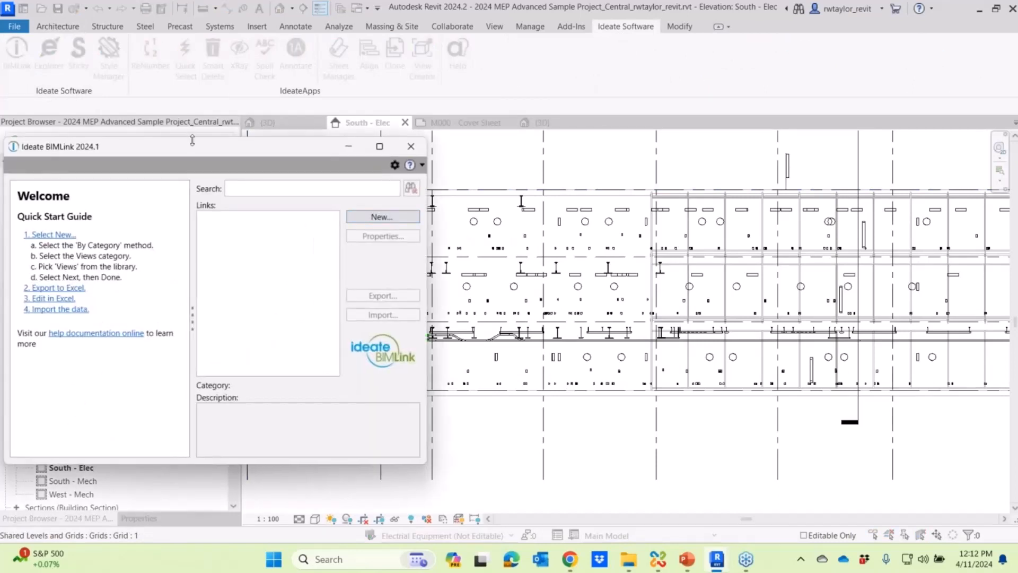
- Create a new link from the Devices definition in the library's 03 MEP Links, 01 Electrical folder
left_click_drag(200, 148, 403, 159)
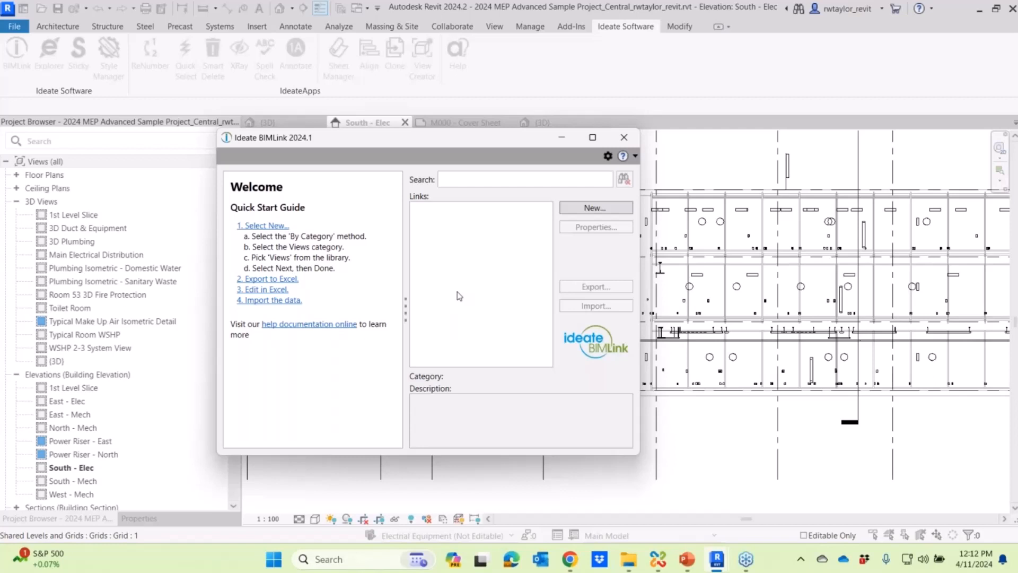
left_click(581, 211)
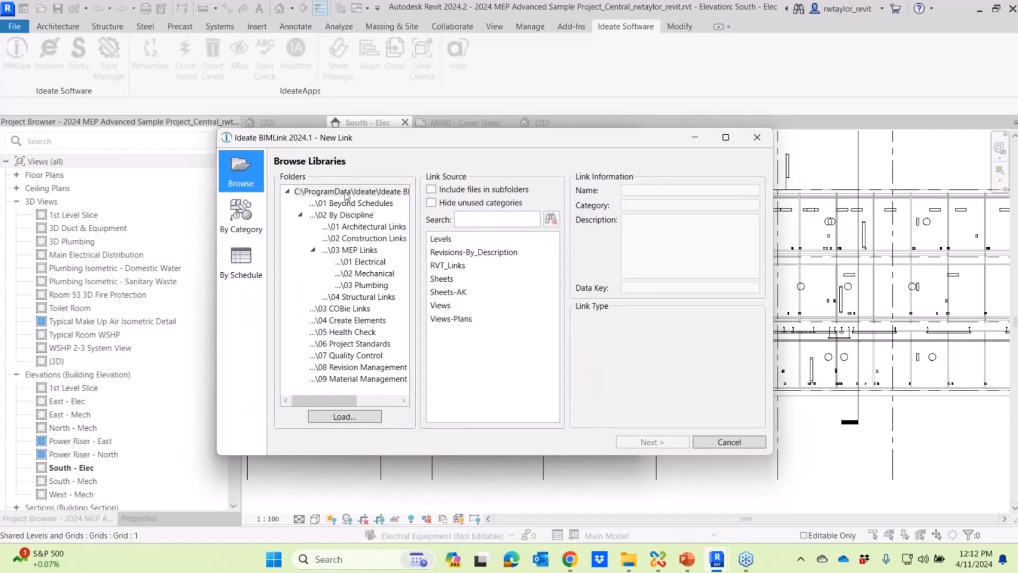
left_click(357, 254)
left_click(359, 263)
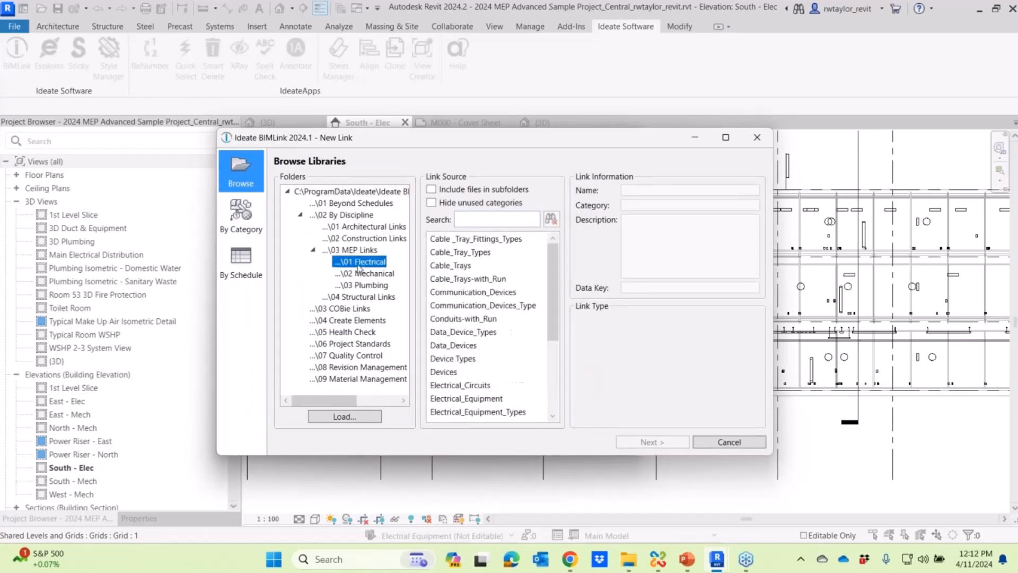
left_click(365, 274)
left_click(366, 286)
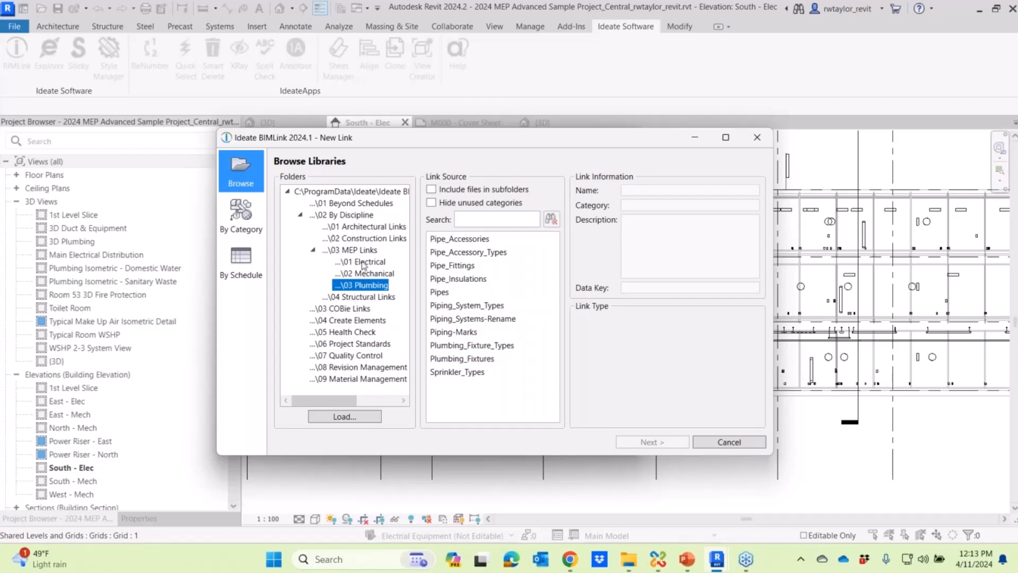
left_click(364, 262)
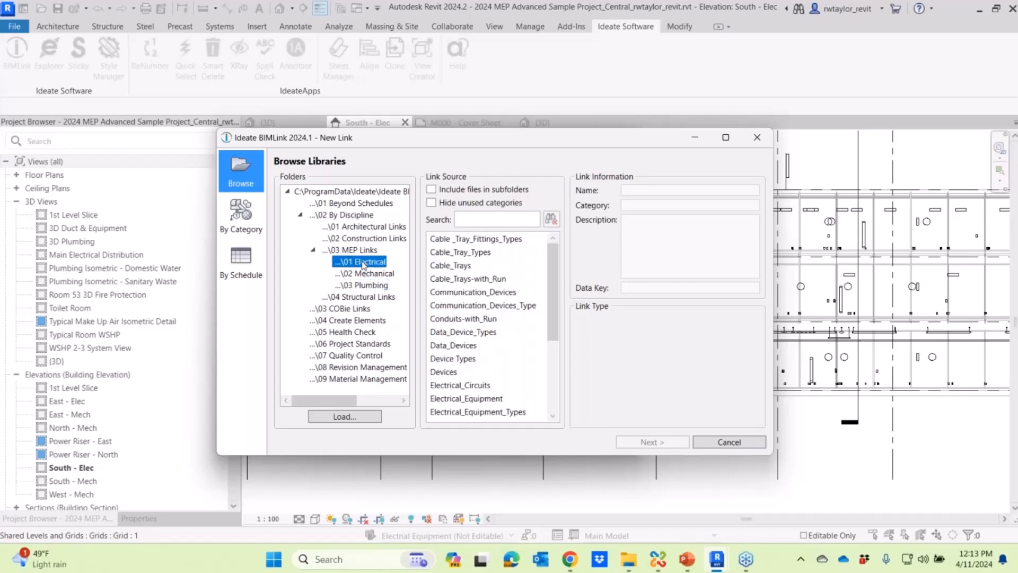
left_click(450, 372)
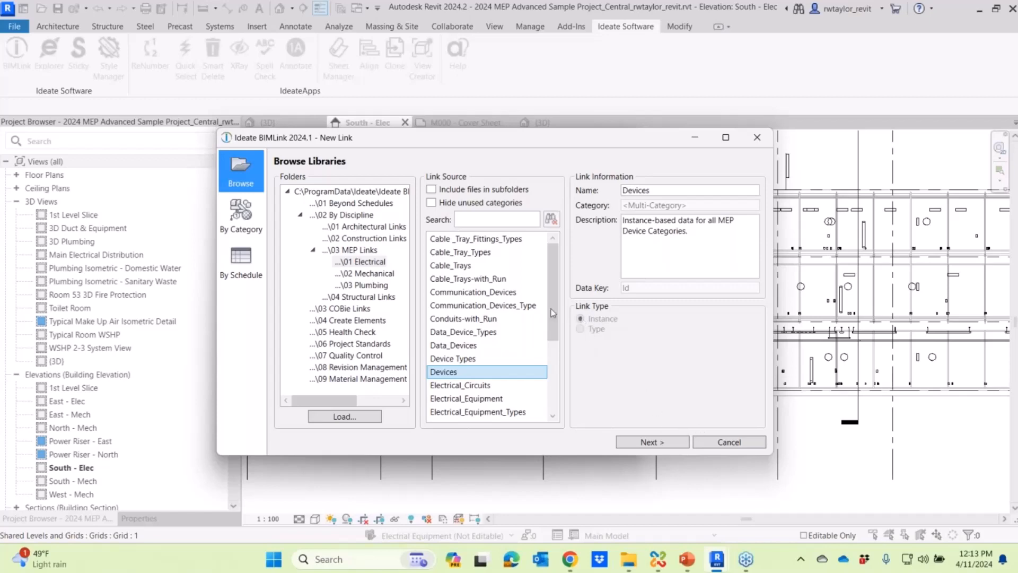
left_click(653, 442)
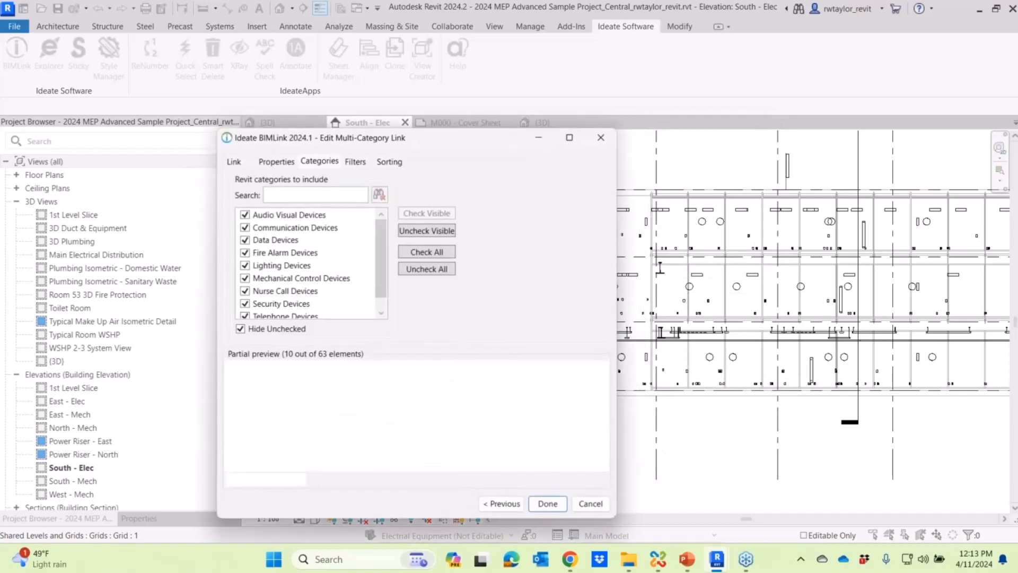
- Review the included device categories and remove OmniClass Number, OmniClass Title and Offset from Host from the linked properties
left_click_drag(460, 137, 611, 84)
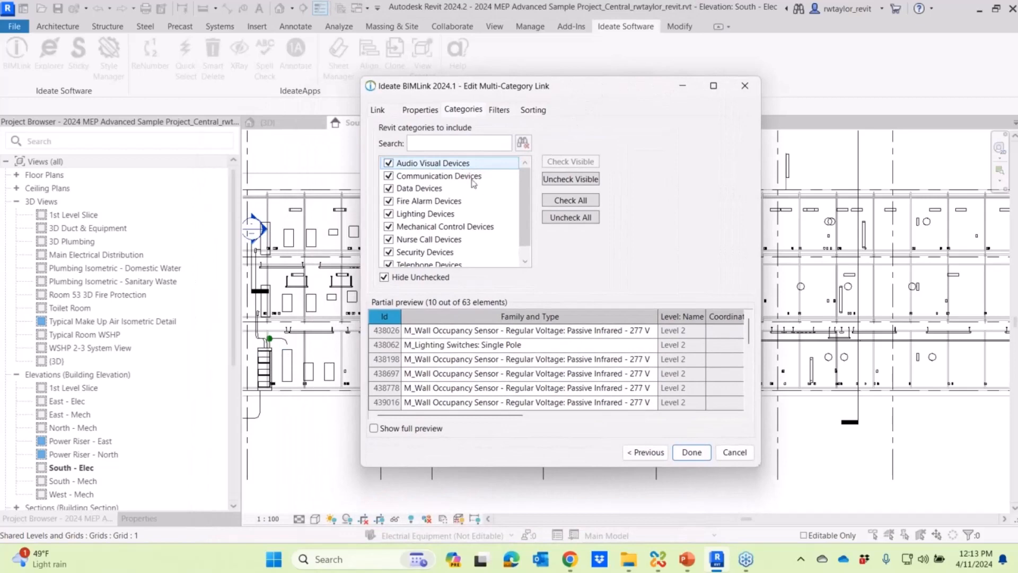
left_click_drag(529, 222, 531, 237)
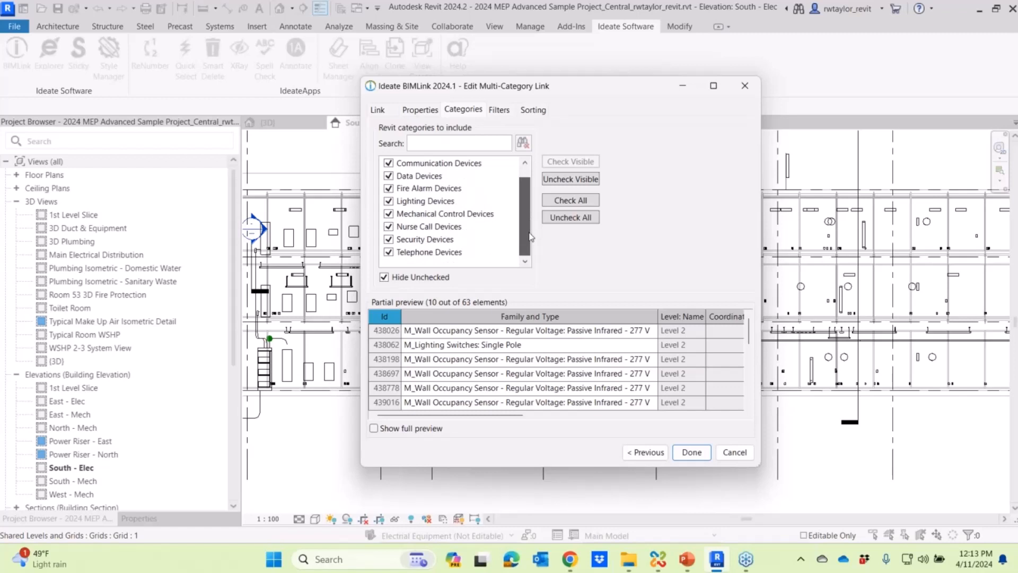
left_click_drag(529, 225, 529, 213)
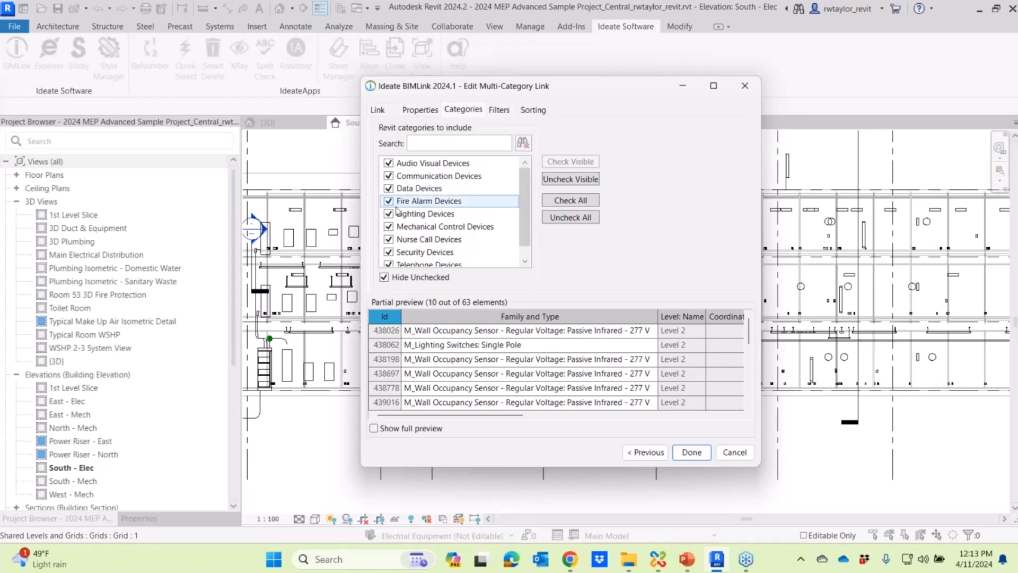
left_click(420, 110)
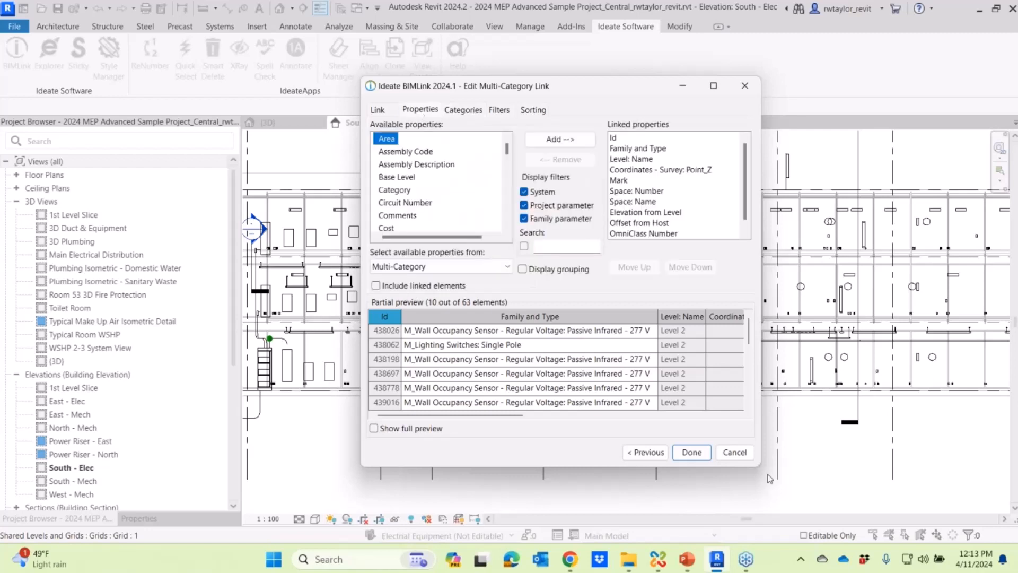
left_click_drag(760, 466, 931, 480)
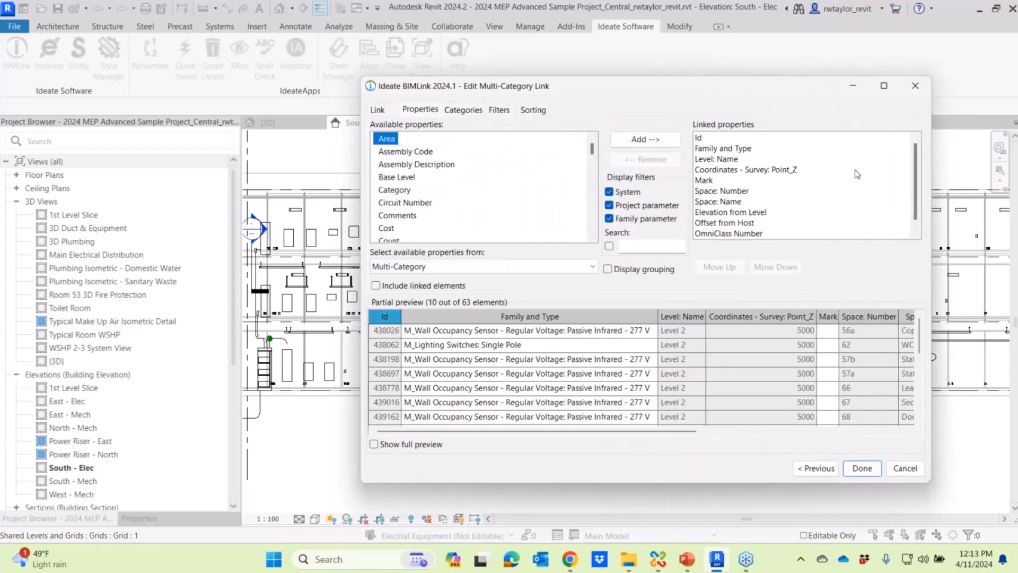
left_click_drag(917, 192, 918, 206)
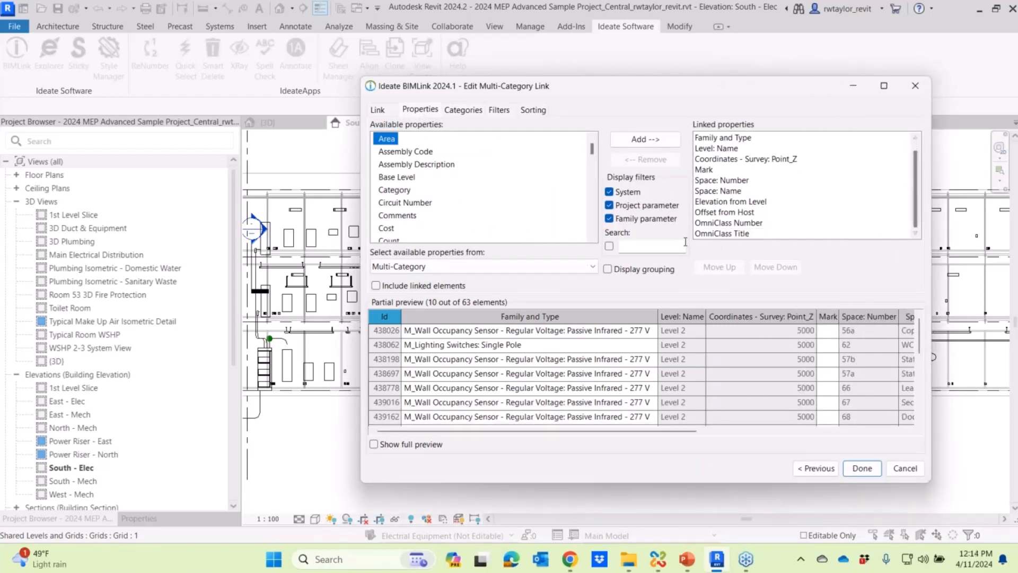
left_click(723, 225)
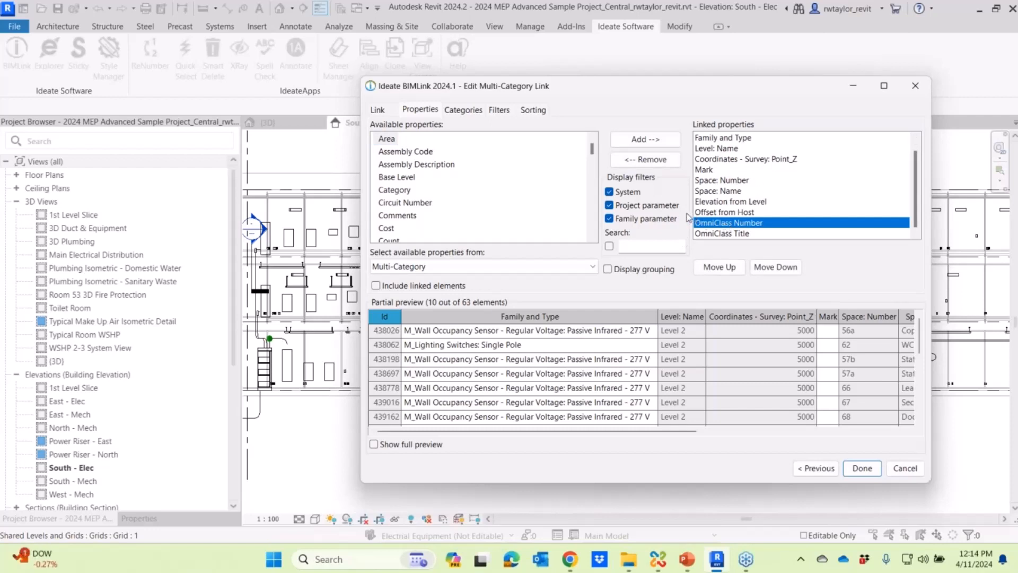
left_click(664, 162)
left_click(664, 162)
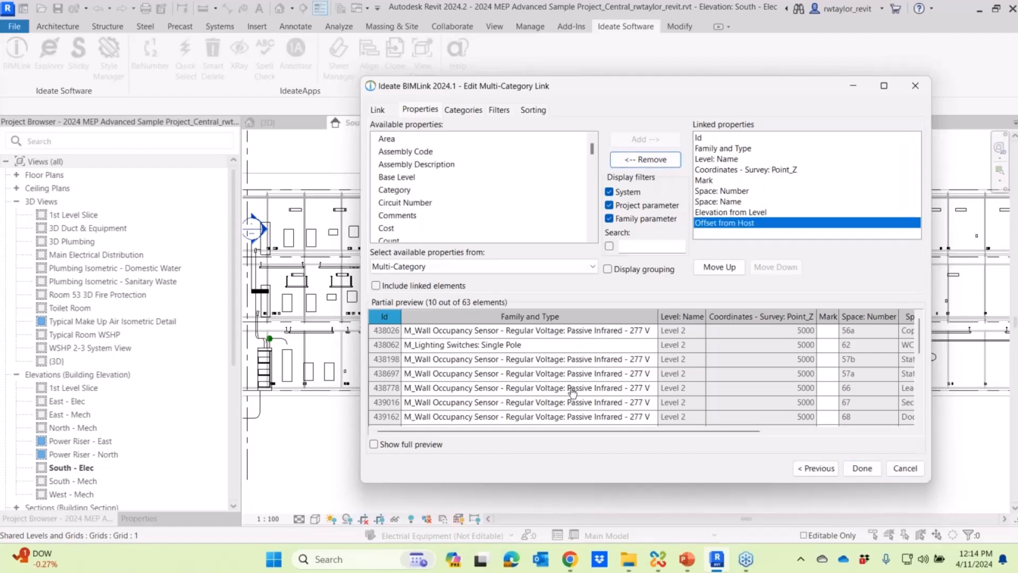
left_click_drag(570, 433, 813, 441)
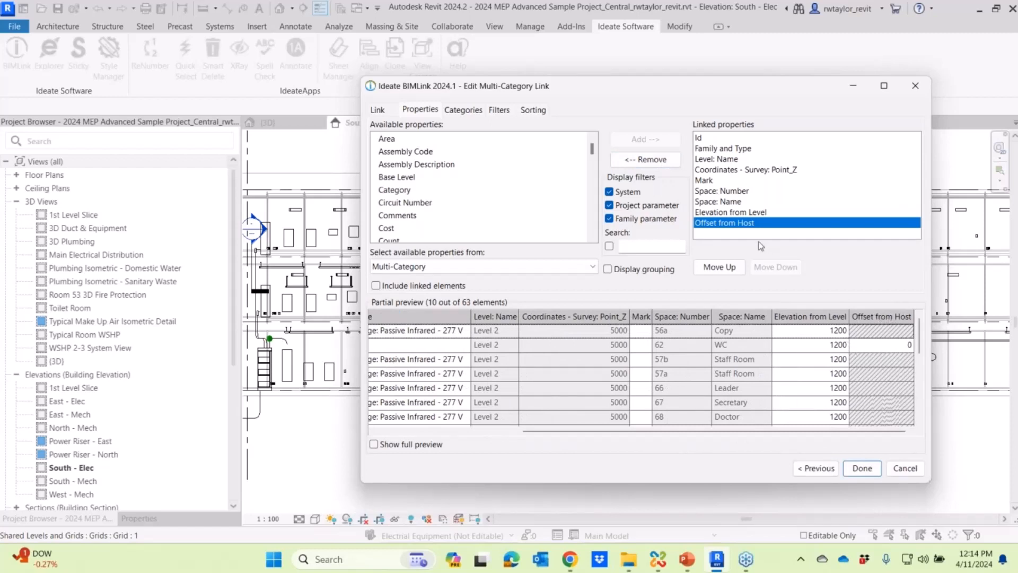
left_click(663, 161)
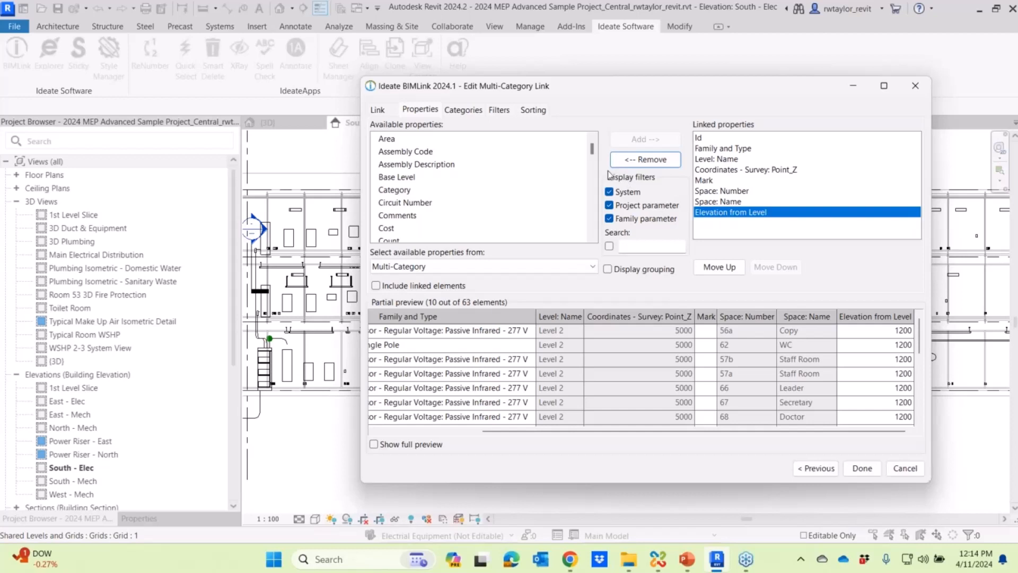
- Add a property filter so that only devices whose Level: Name contains 1 are included
left_click(499, 110)
left_click(468, 167)
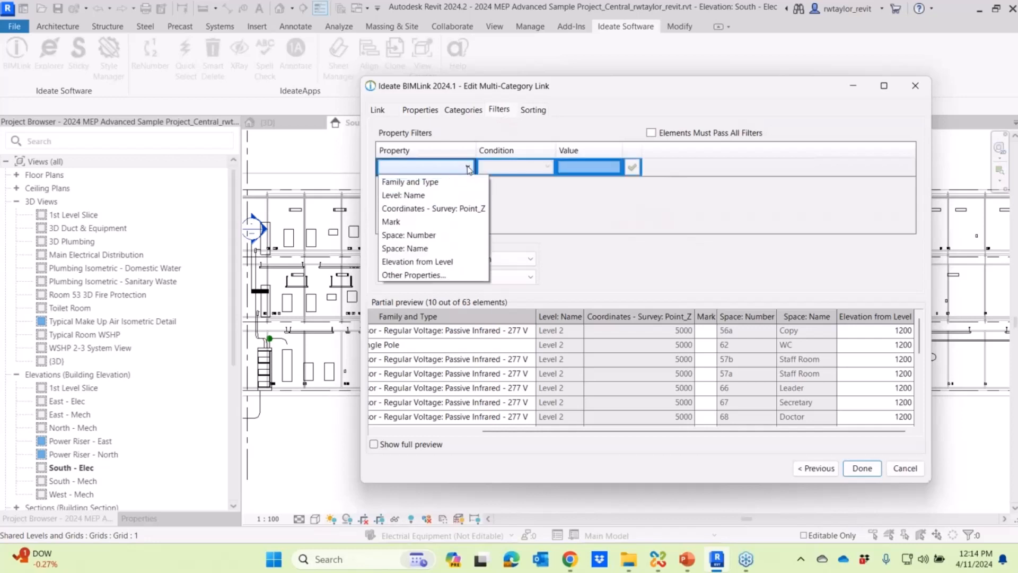
left_click(431, 195)
left_click(549, 168)
scroll(519, 182, "up", 1)
left_click(509, 181)
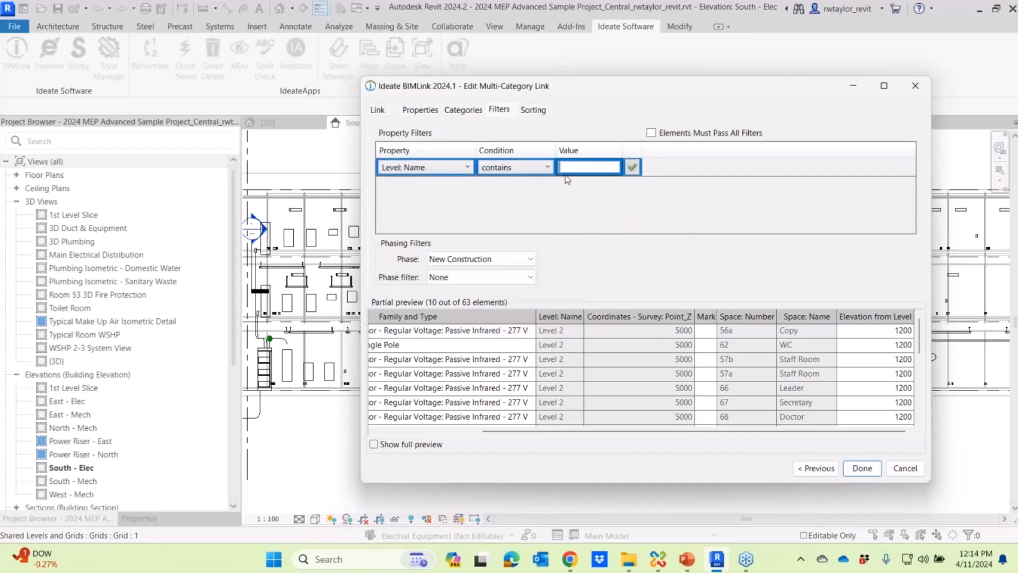
type("1")
left_click(632, 167)
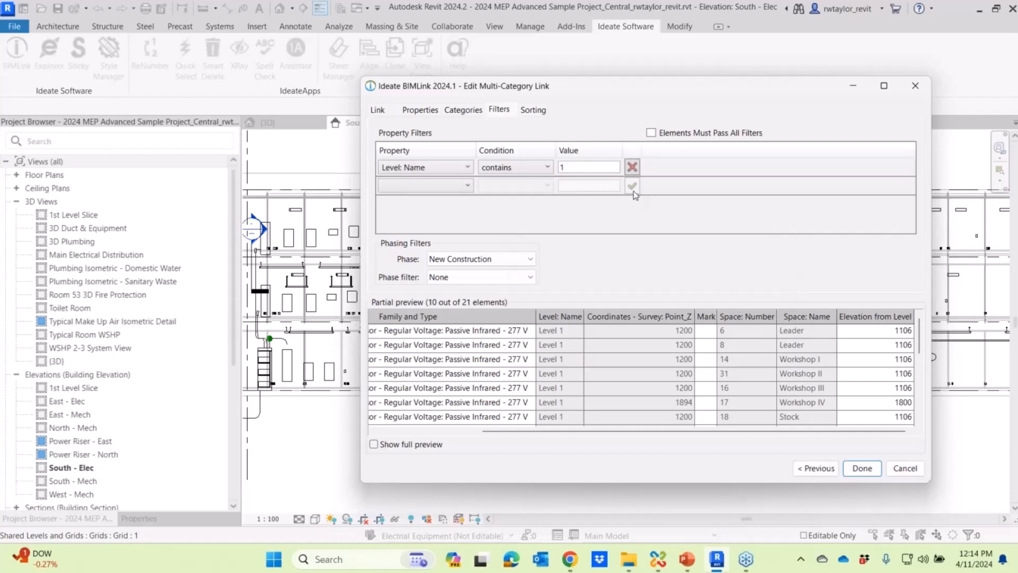
- Show the full preview of the filtered devices, look through it and finish the Devices link
left_click_drag(577, 88, 516, 77)
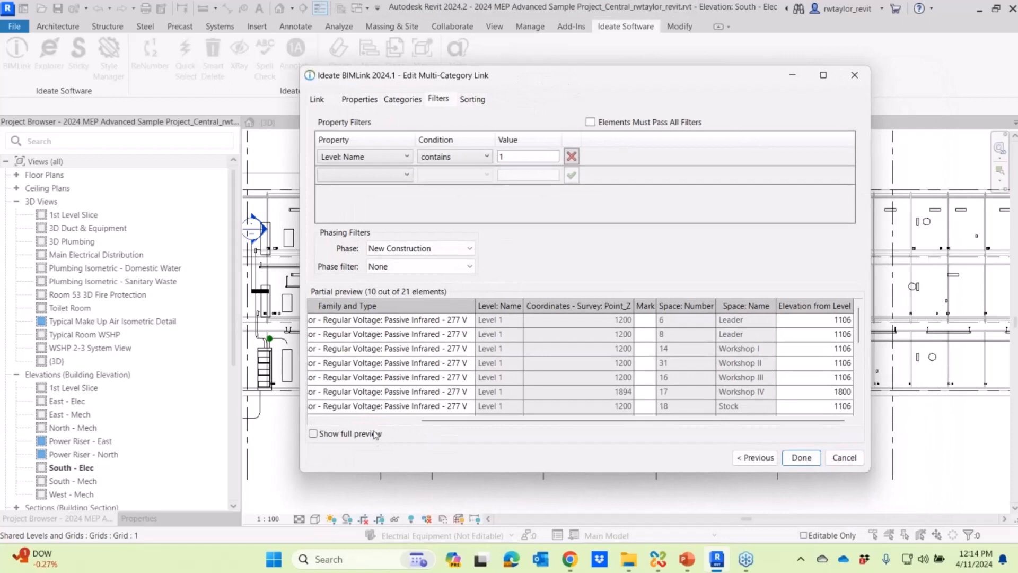
left_click(313, 434)
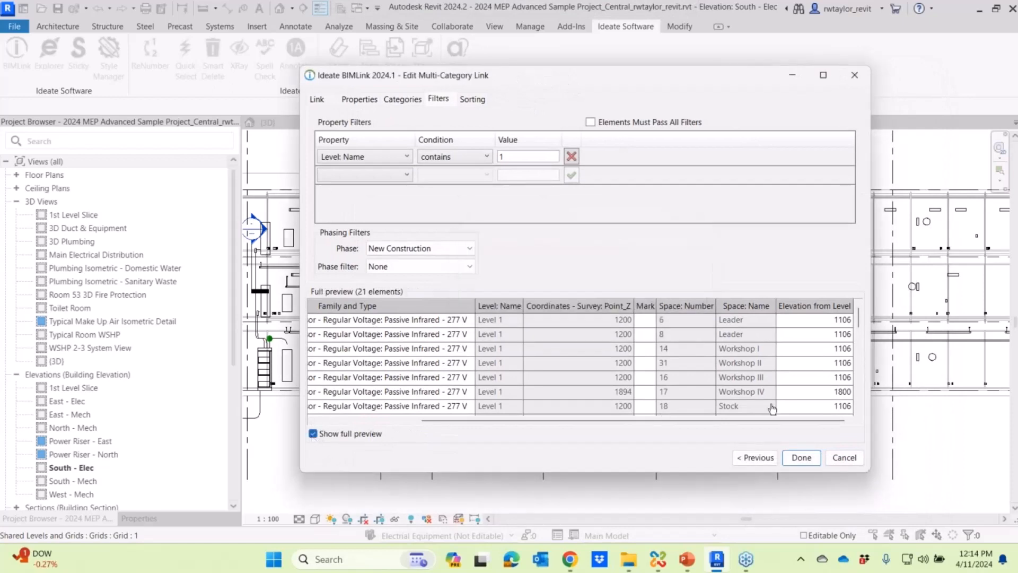
left_click_drag(858, 351, 849, 318)
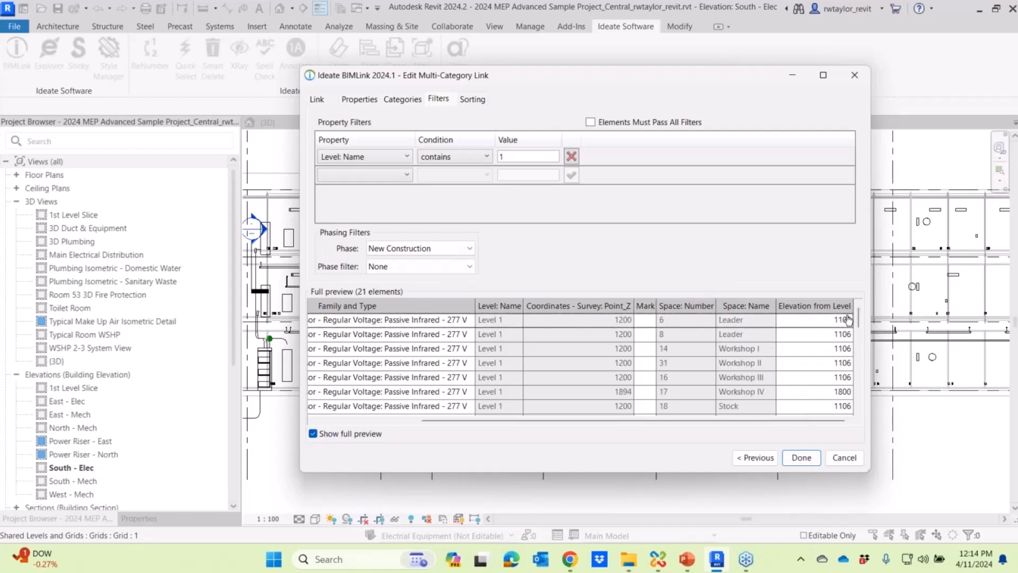
left_click(802, 459)
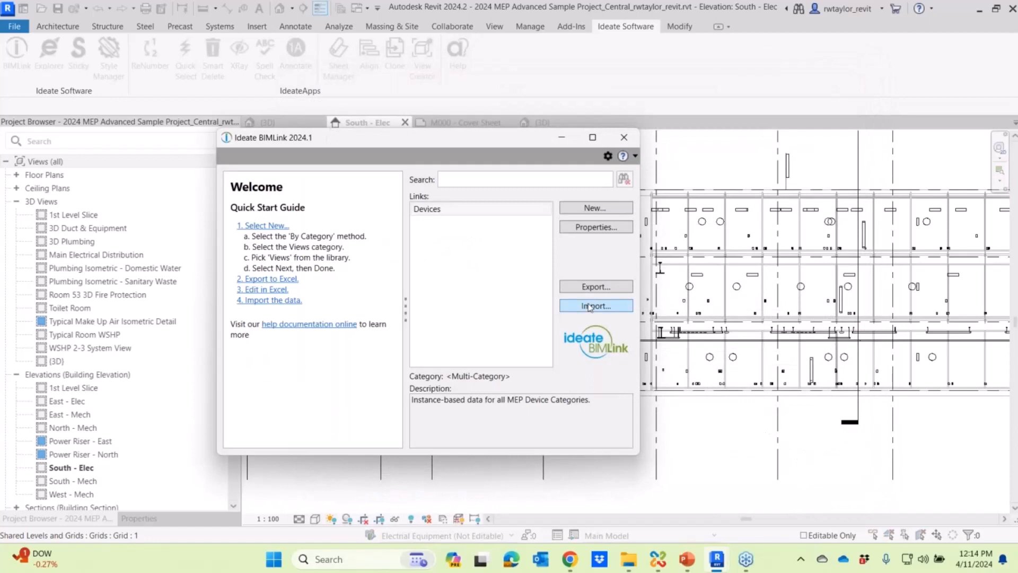
- Export the Devices link to Devices.xlsx in the Datasets folder and open the exported workbook in Excel
left_click(598, 287)
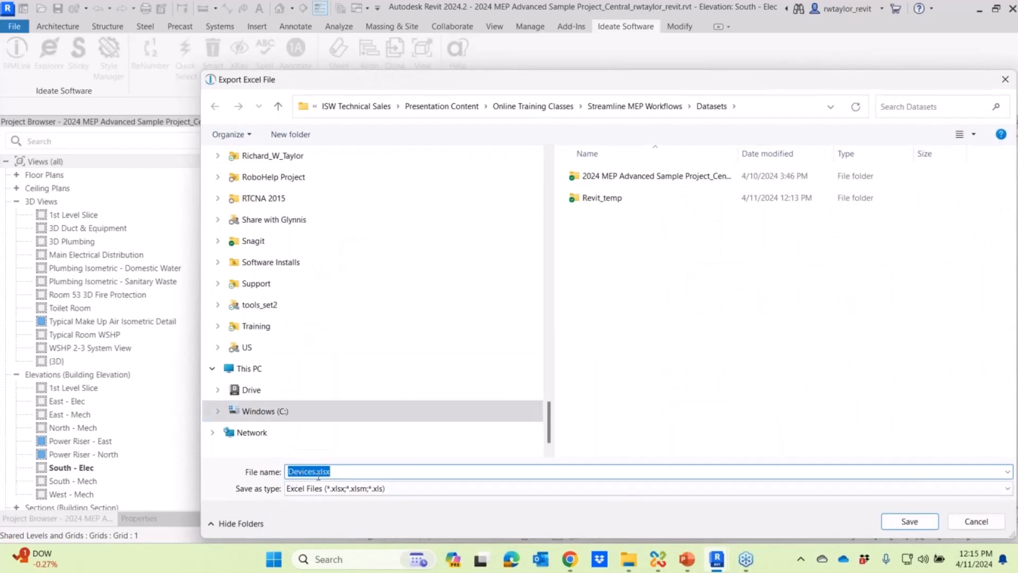
left_click(908, 522)
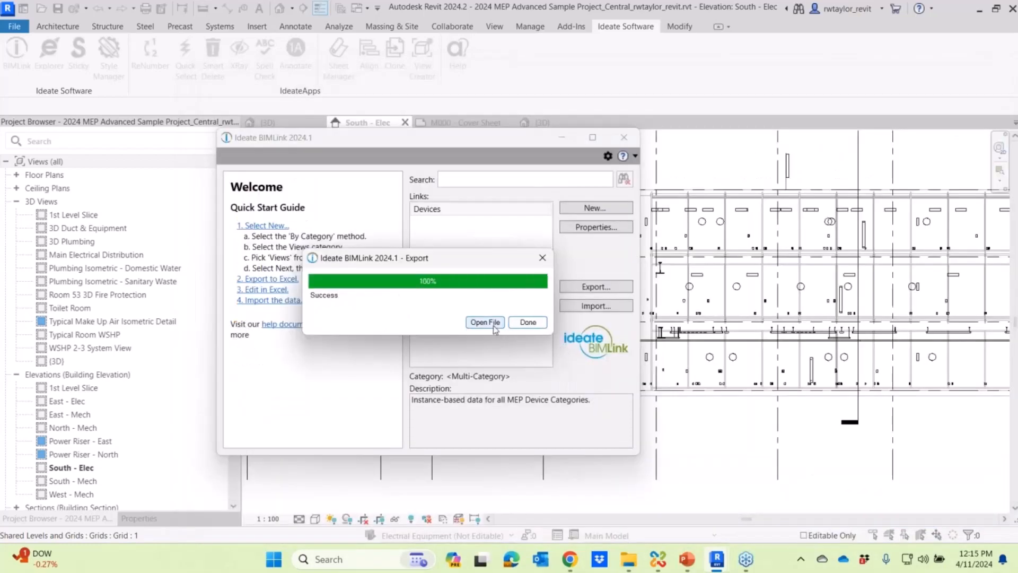
left_click(485, 322)
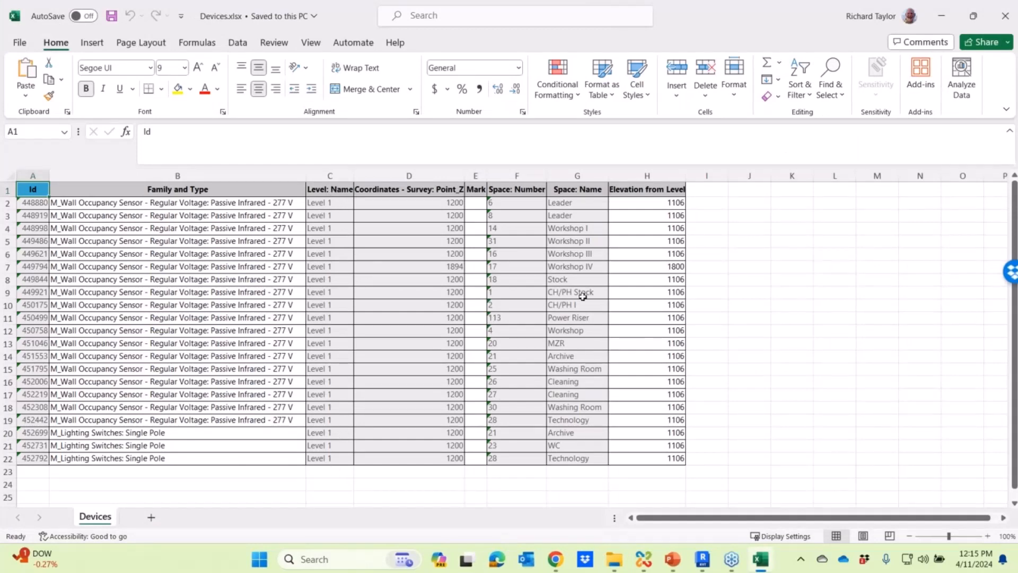
- Widen the Mark column and set Elevation from Level to 1200 for every device in H2:H22
left_click_drag(488, 174, 522, 175)
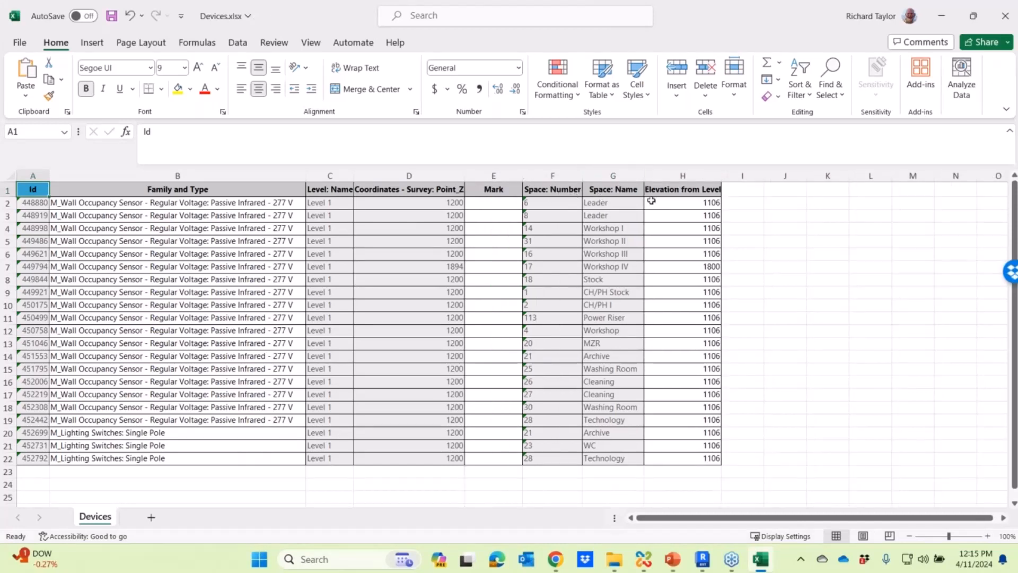
left_click(688, 205)
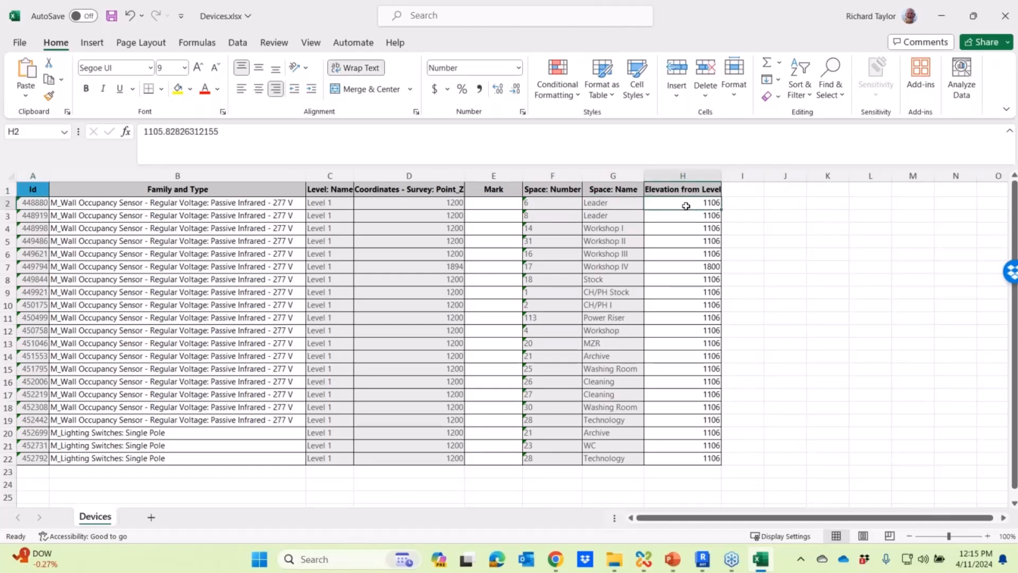
type("1200")
key("Return")
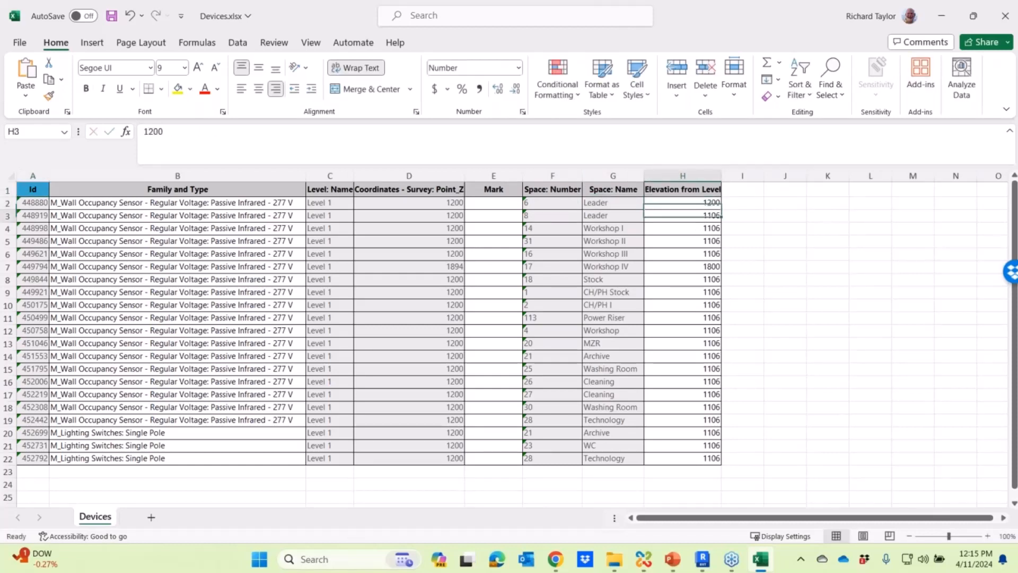
left_click(695, 203)
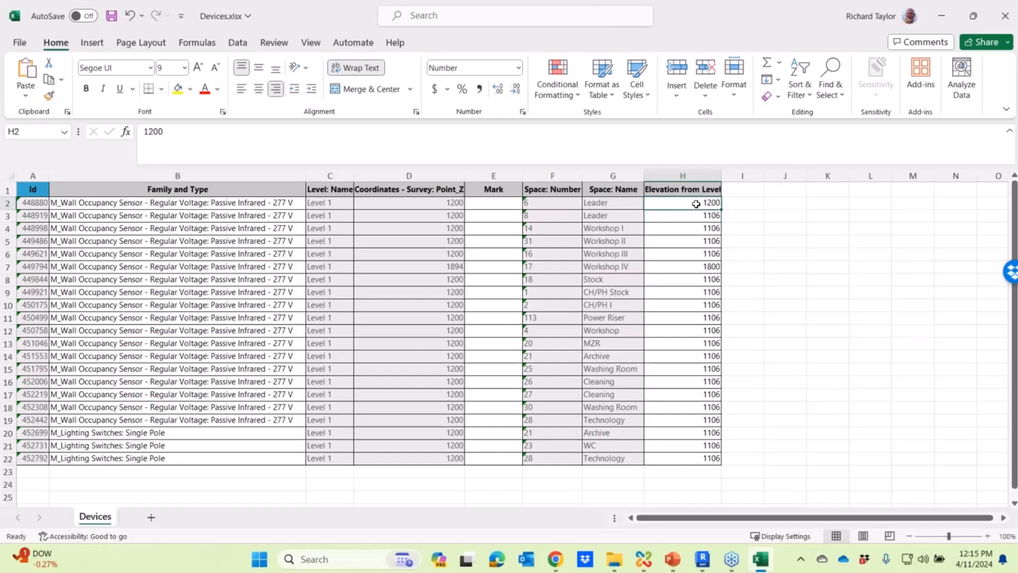
key("ctrl+c")
left_click(692, 216)
left_click_drag(688, 223, 654, 458)
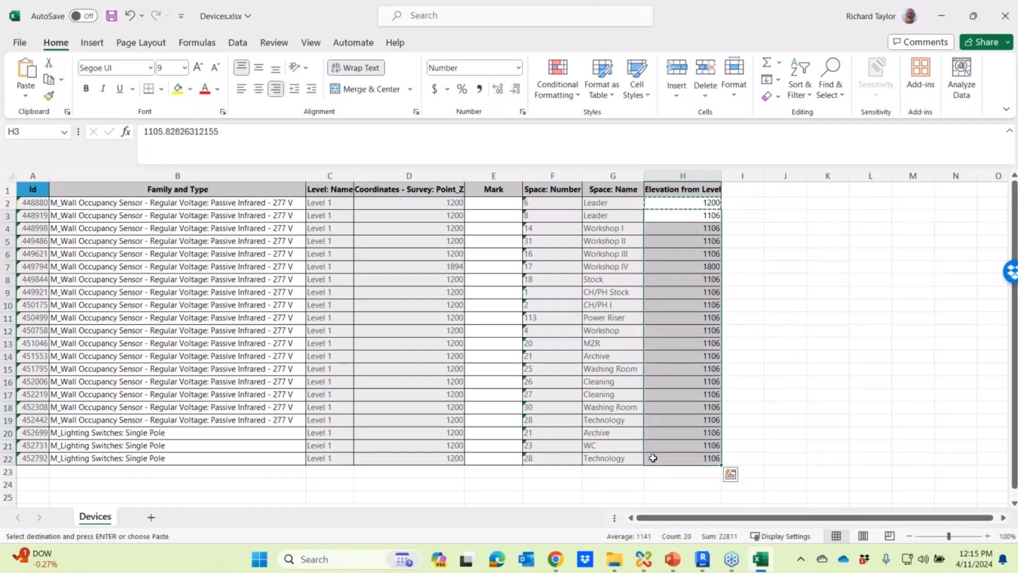
key("ctrl+v")
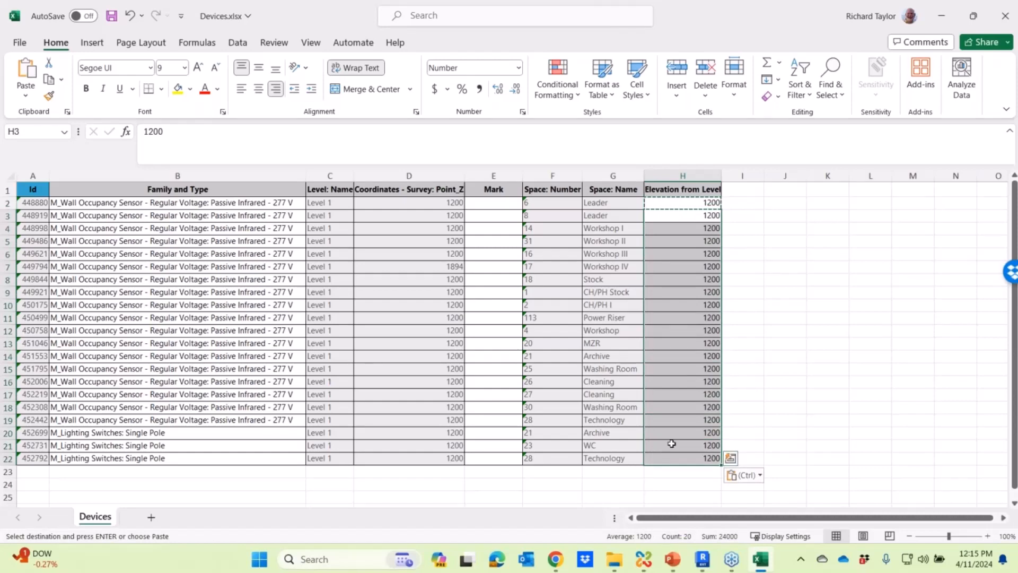
- Number the Mark column in E2:E22 consecutively from 100 to 120, filling the series down from 100 and 101
left_click(485, 204)
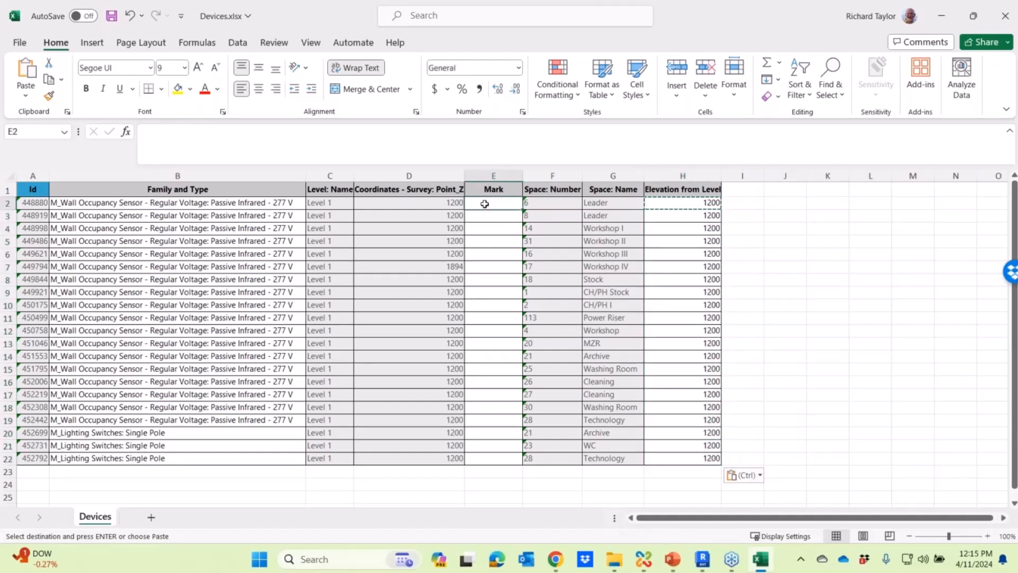
type("100")
key("Return")
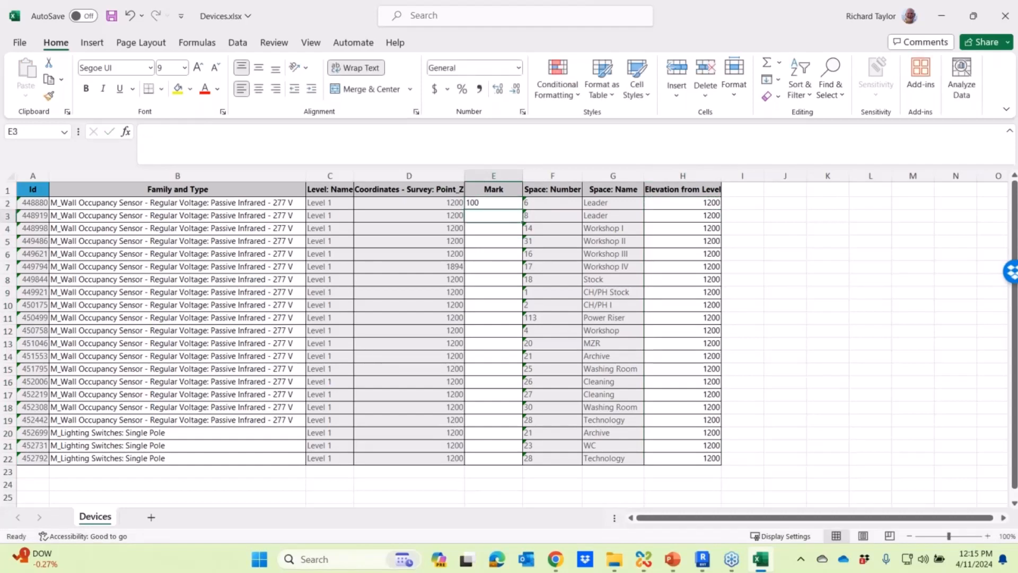
type("101")
key("Return")
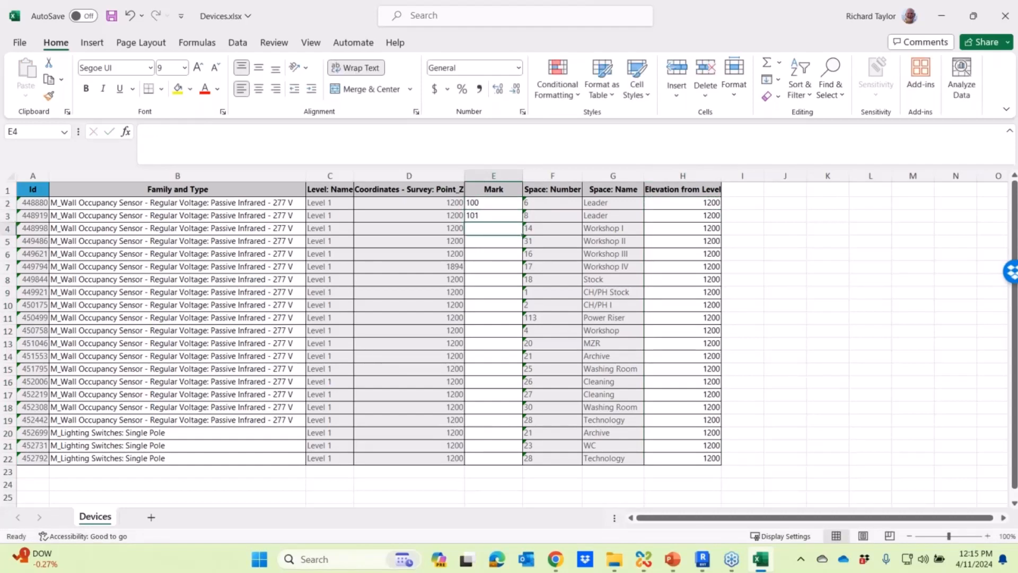
left_click_drag(479, 204, 499, 461)
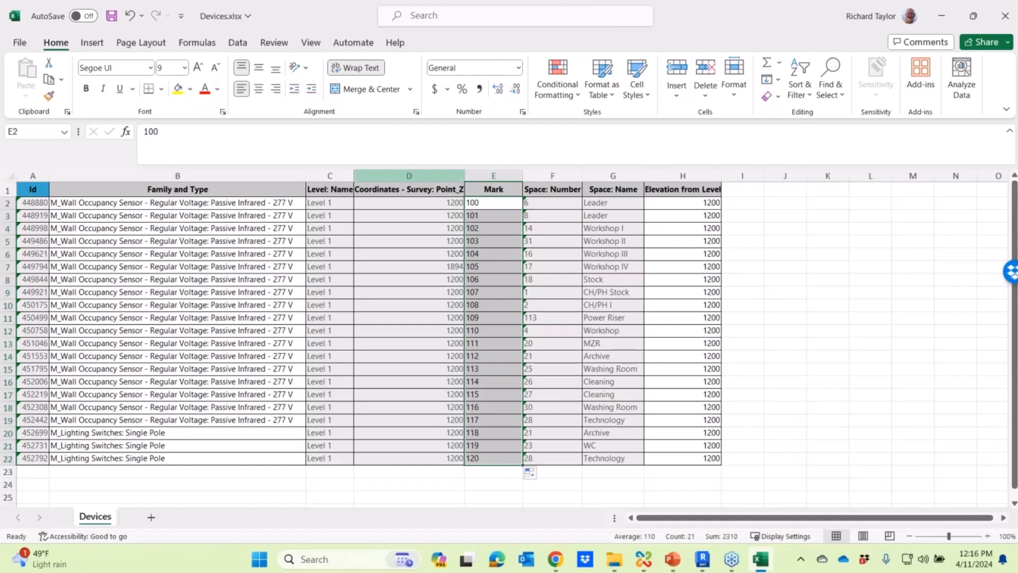
- Save and close the Devices workbook, and load Devices.xlsx from the Datasets folder for import with BIMLink in Revit
left_click(111, 17)
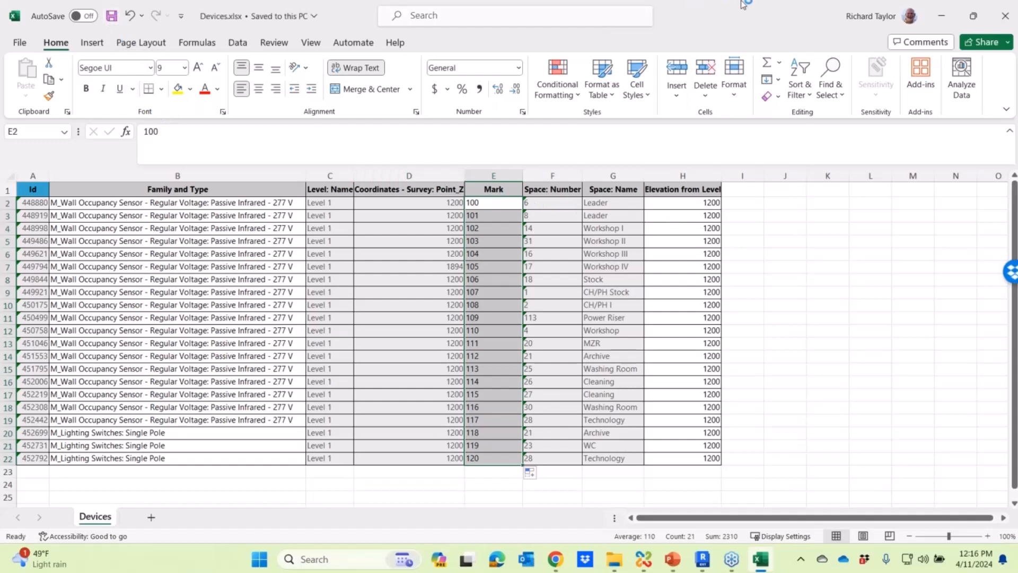
left_click(1005, 16)
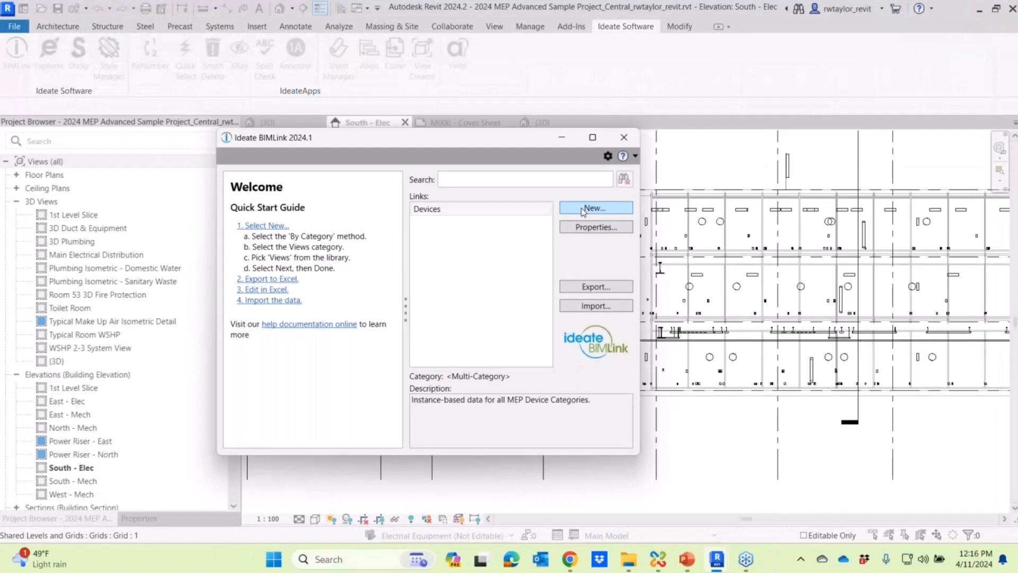
left_click(590, 308)
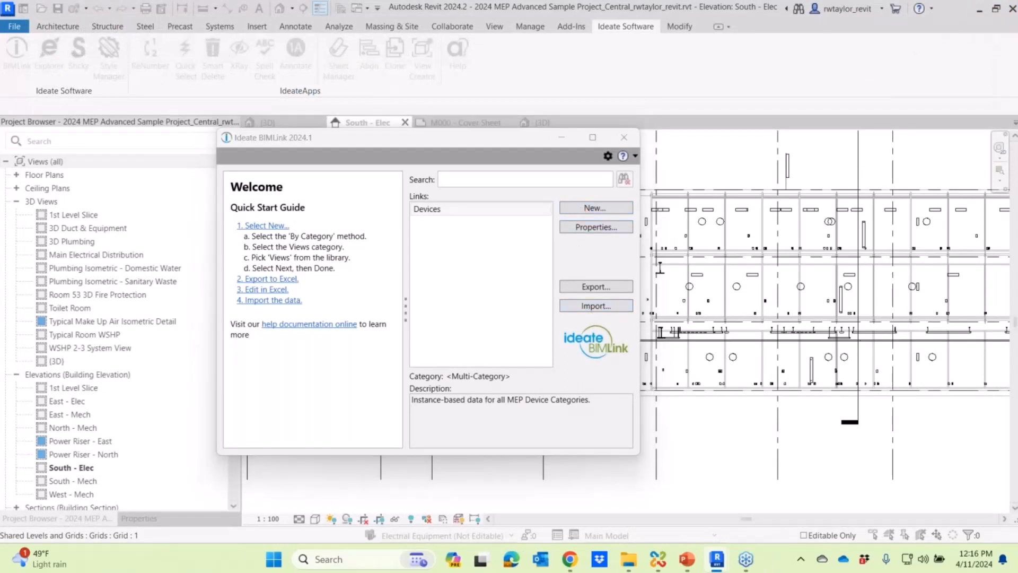
left_click(551, 226)
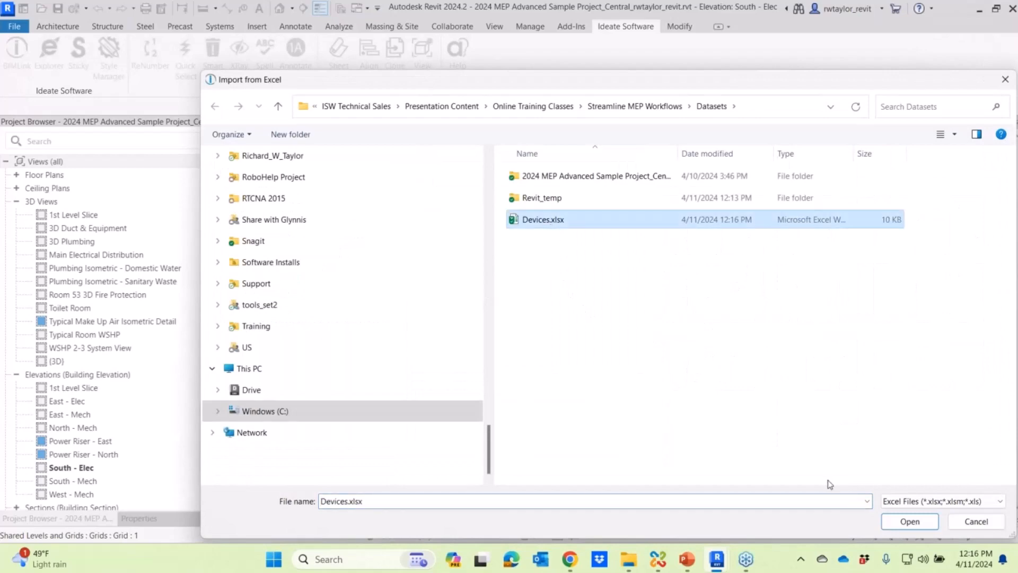
left_click(905, 523)
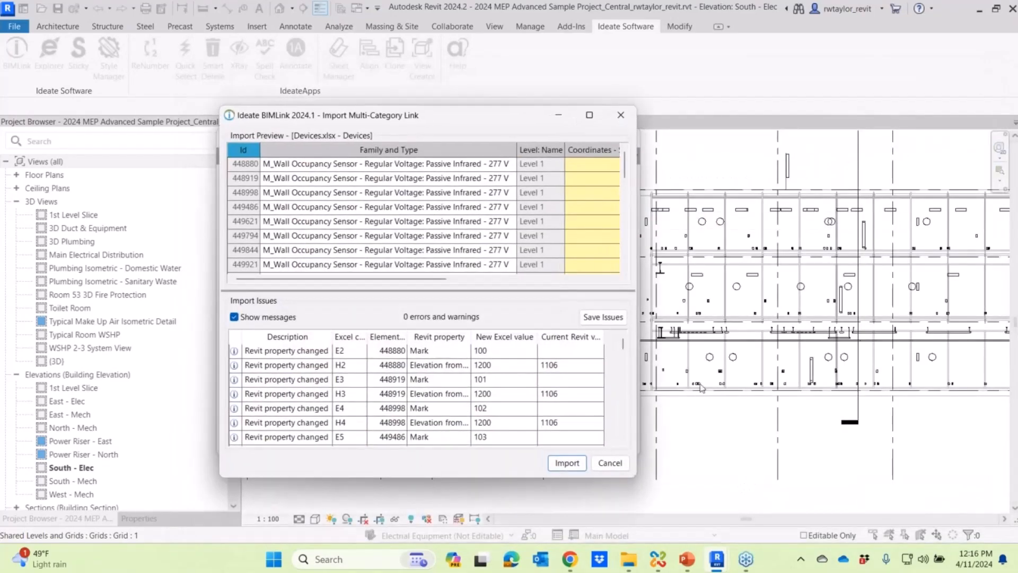
- Review the highlighted changes and messages in the widened import preview, and import the Excel values into the Revit model
left_click_drag(638, 327, 895, 324)
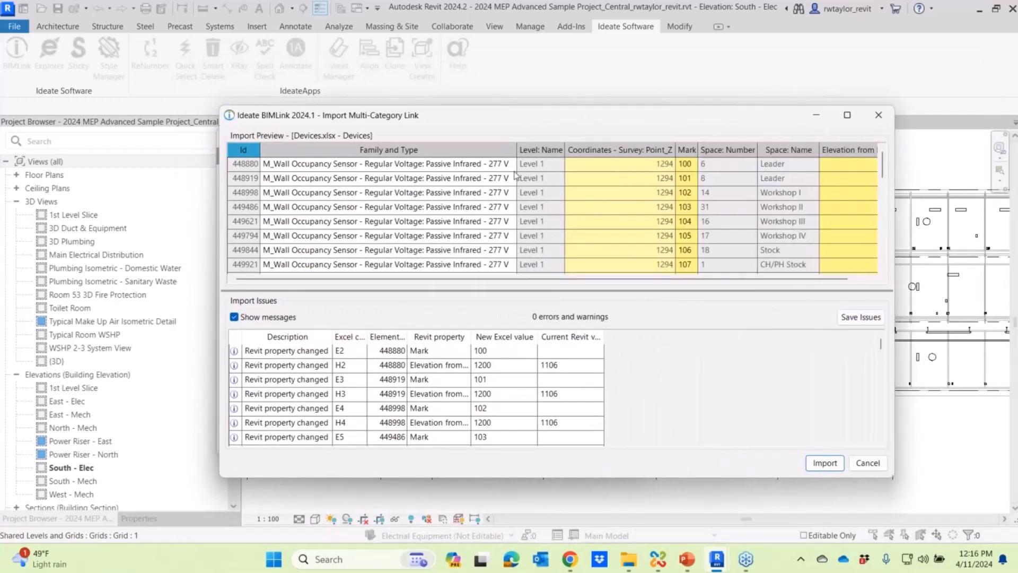
left_click_drag(386, 284, 405, 284)
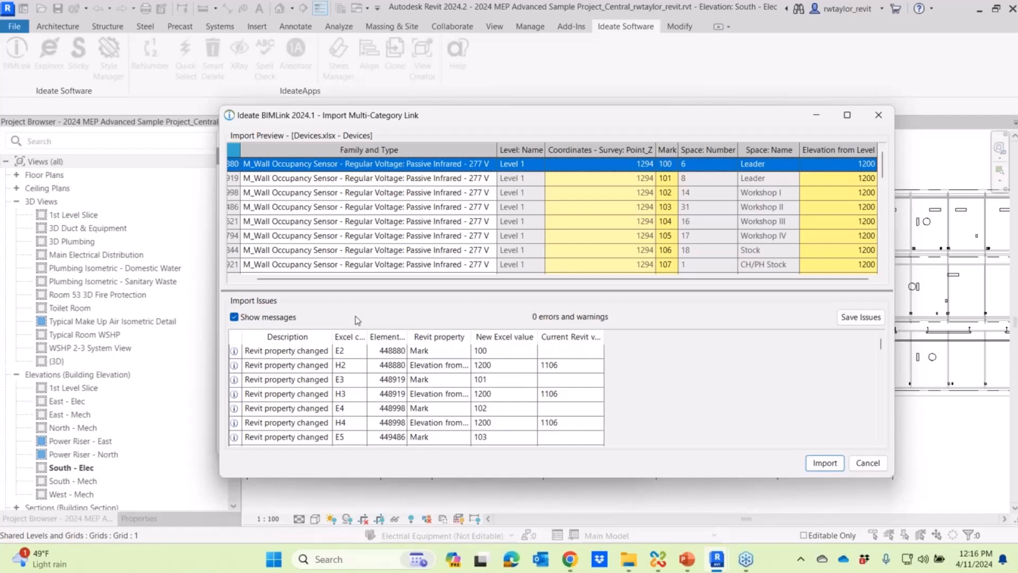
left_click(234, 317)
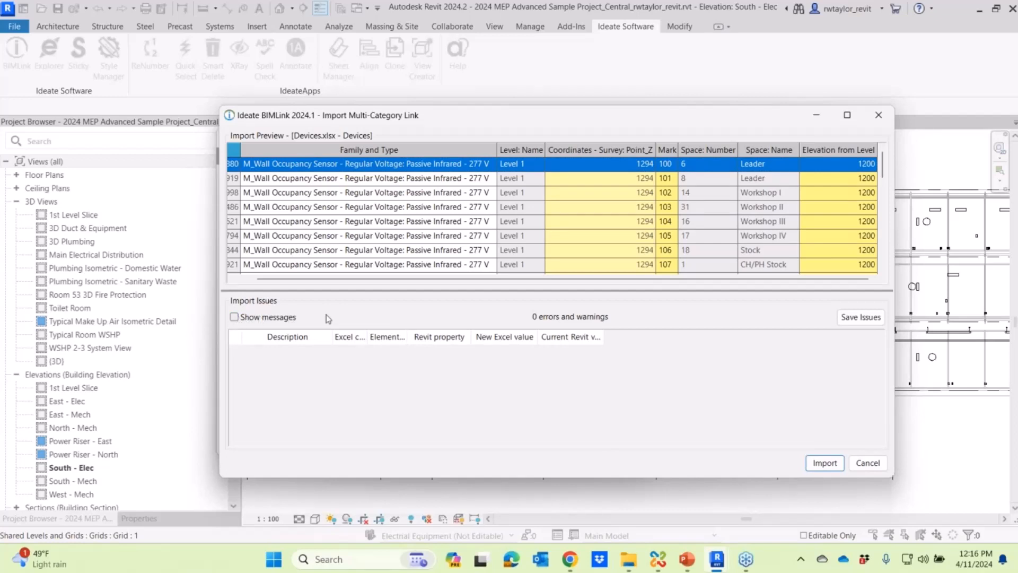
left_click(234, 317)
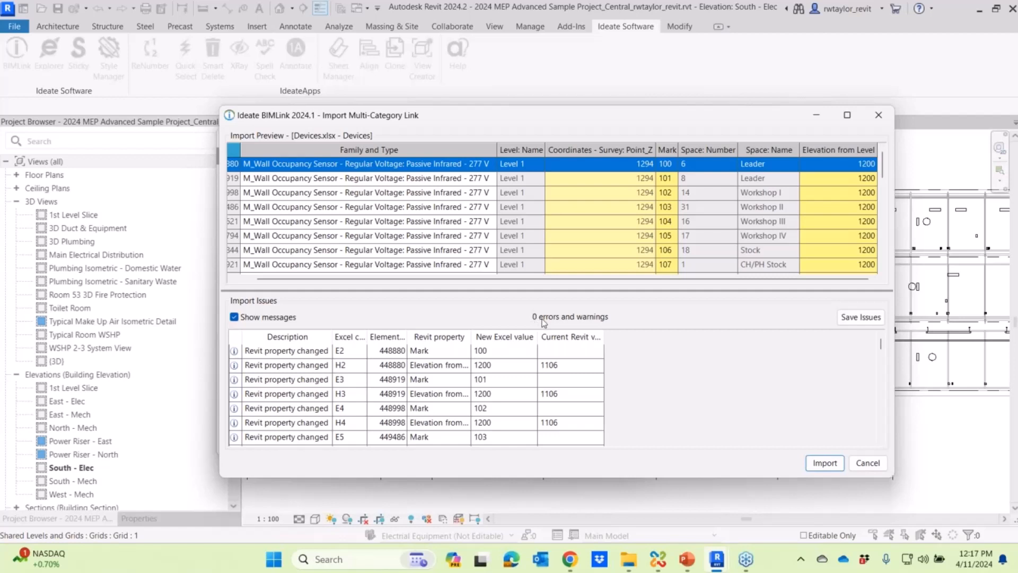
left_click(825, 463)
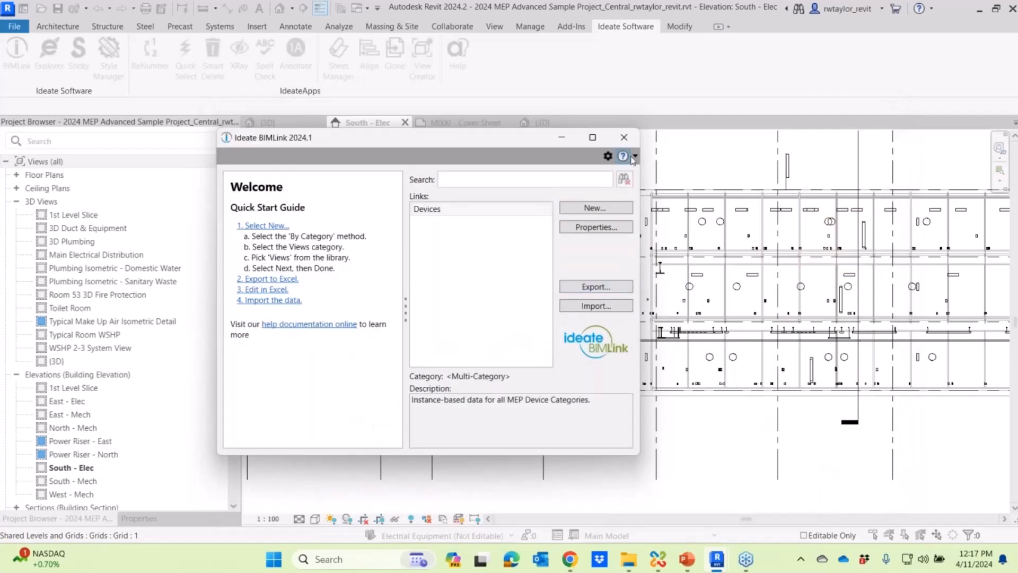
- Close BIMLink and inspect the properties of the Level 1 single pole switch and the neighbouring wall occupancy sensor in the South - Elec elevation
left_click(625, 137)
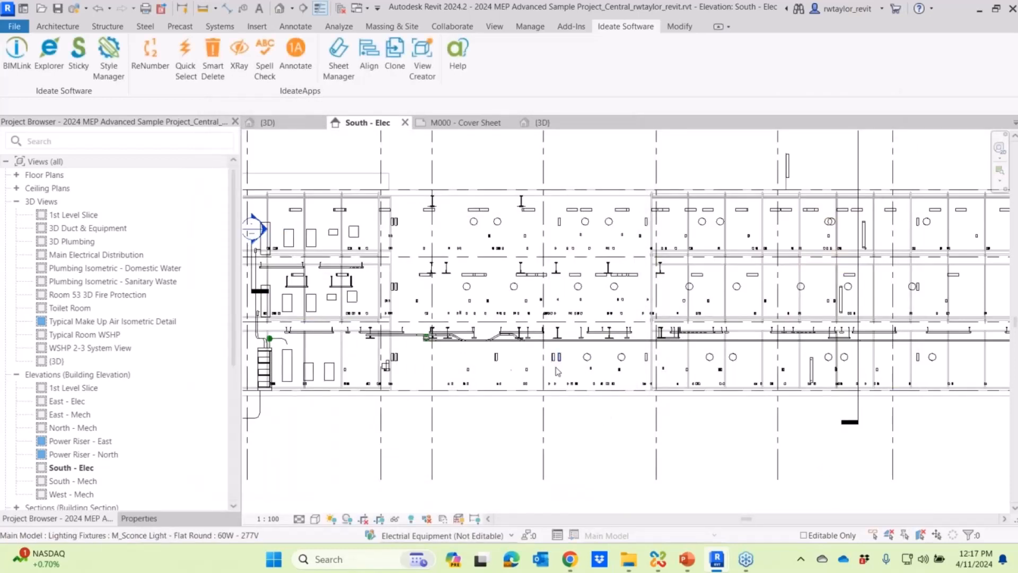
scroll(586, 401, "up", 5)
scroll(577, 374, "up", 3)
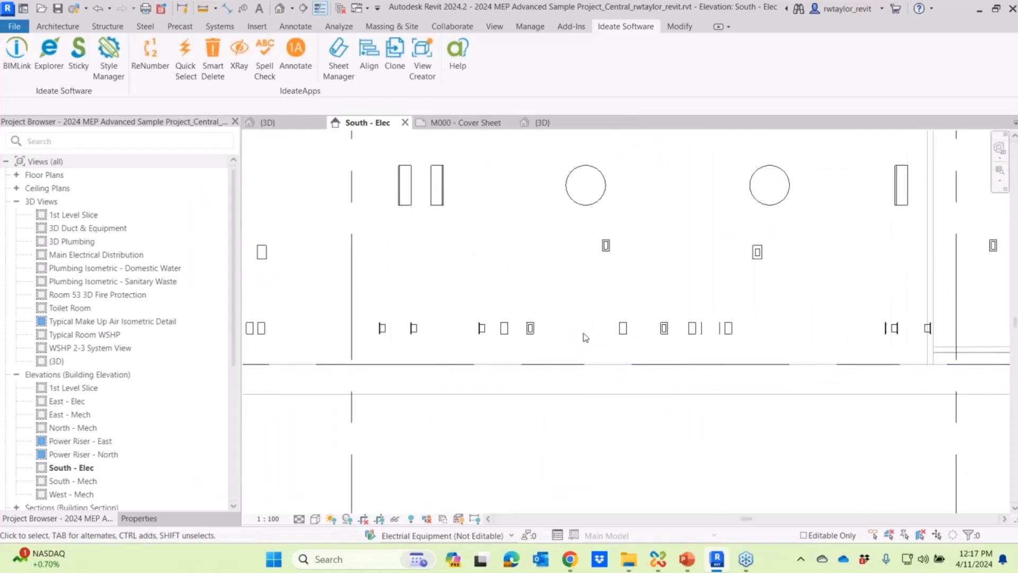
left_click(611, 243)
left_click(139, 518)
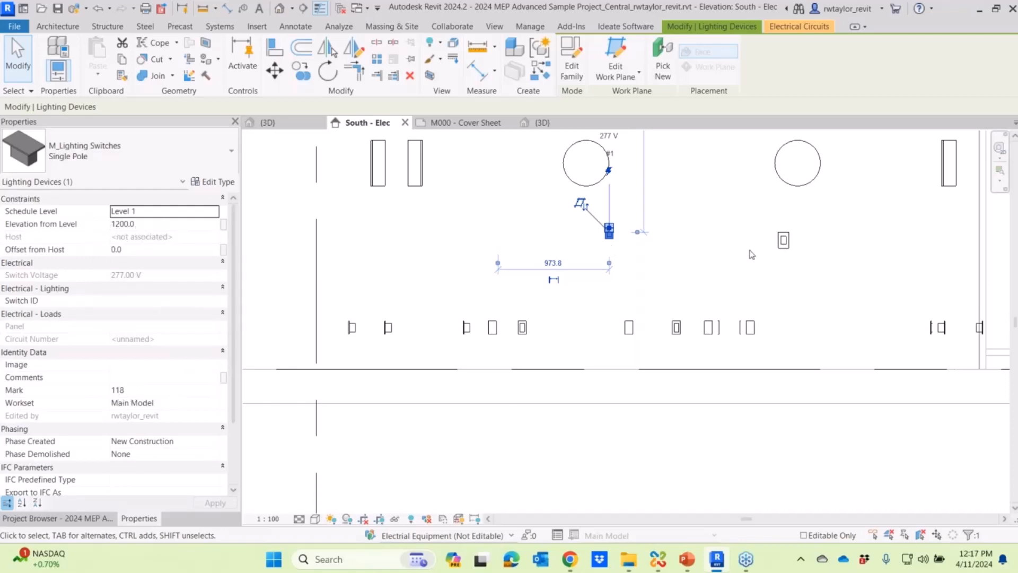
left_click(780, 242)
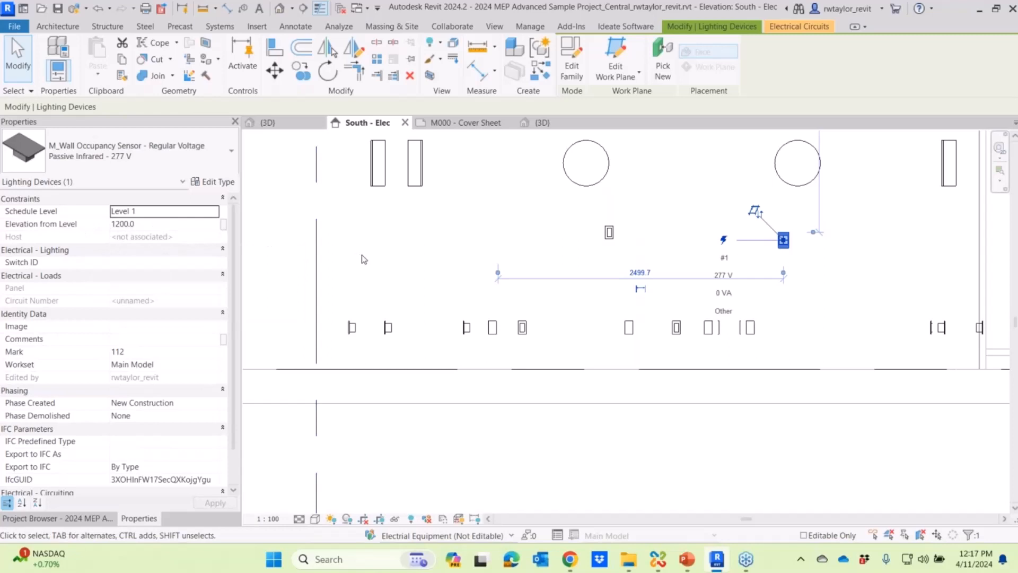
left_click(359, 270)
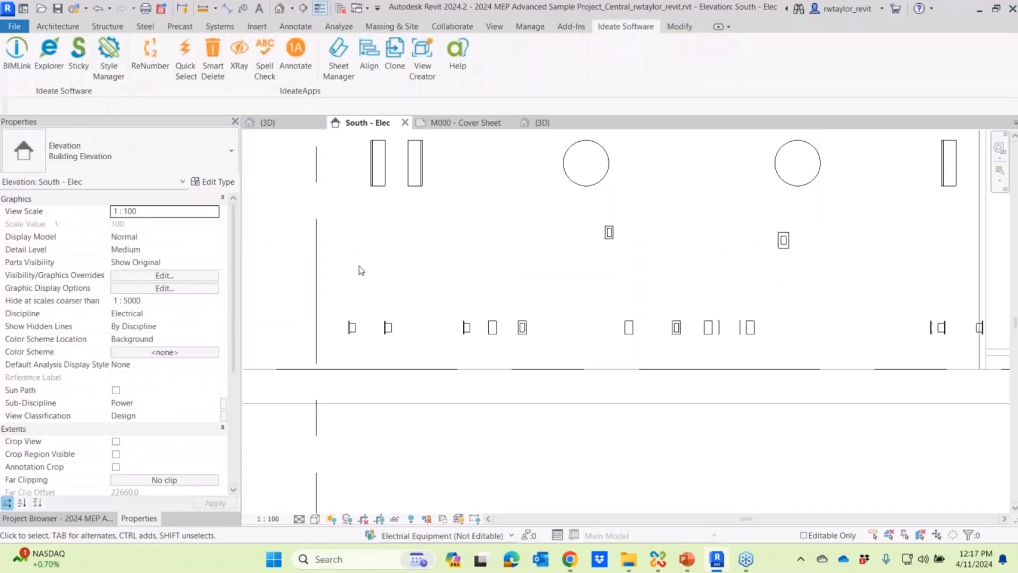
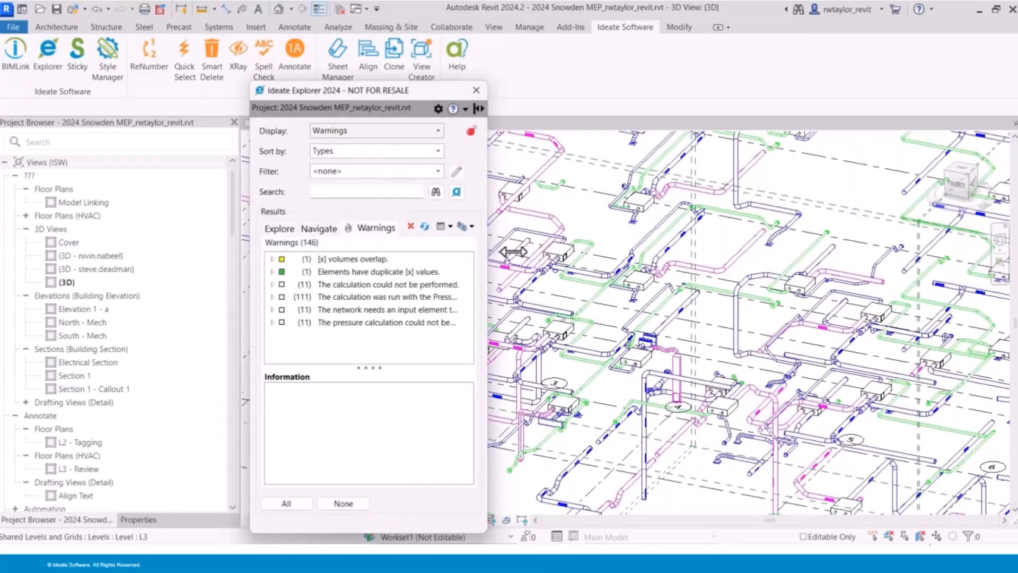
- Examine the Cafe C1 and Mezzanine Dining M1 spaces listed under the overlapping volumes warning and compare their extents in the model
left_click_drag(486, 252, 577, 250)
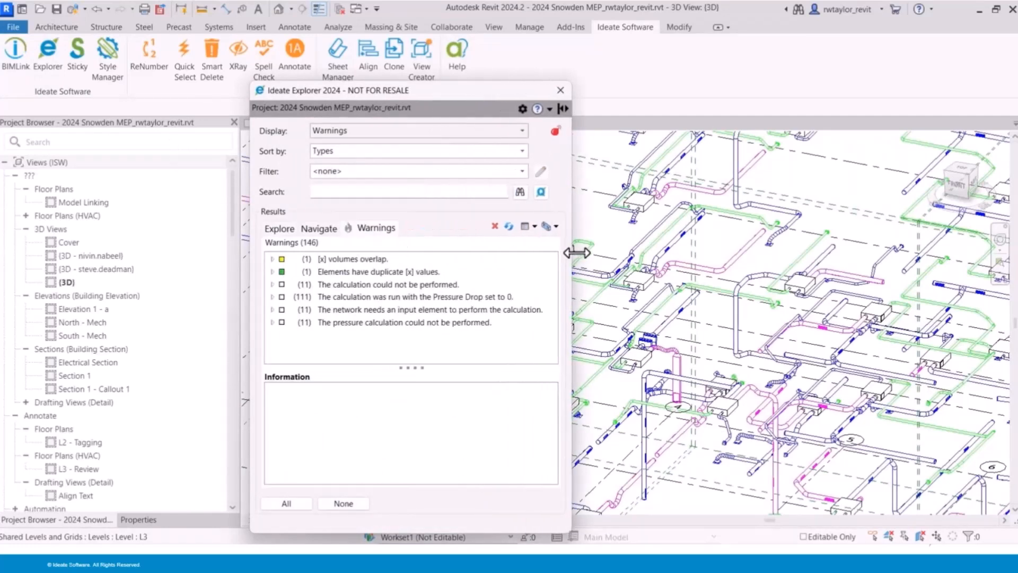
left_click(272, 260)
left_click(284, 271)
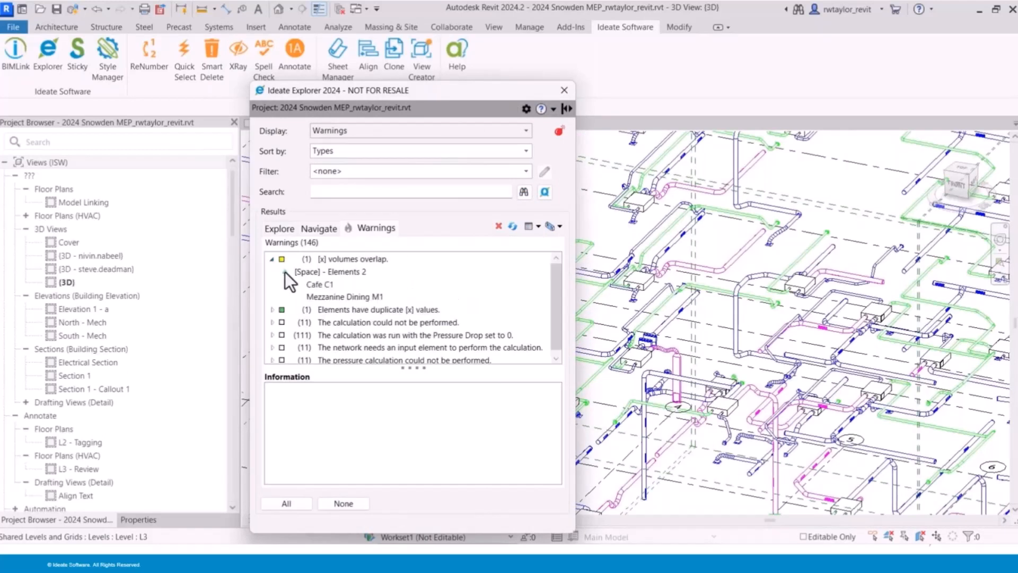
left_click(320, 285)
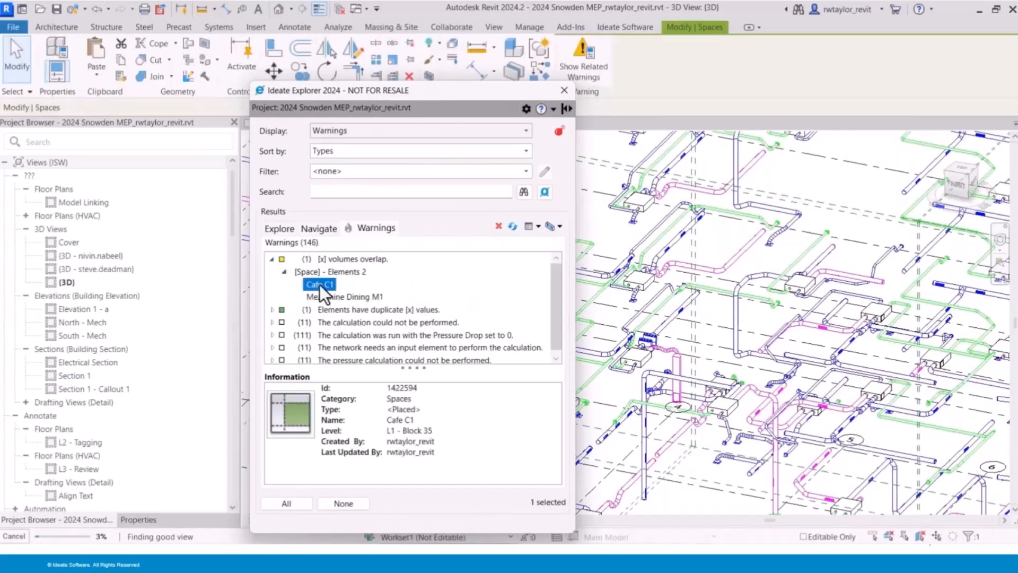
left_click(541, 304)
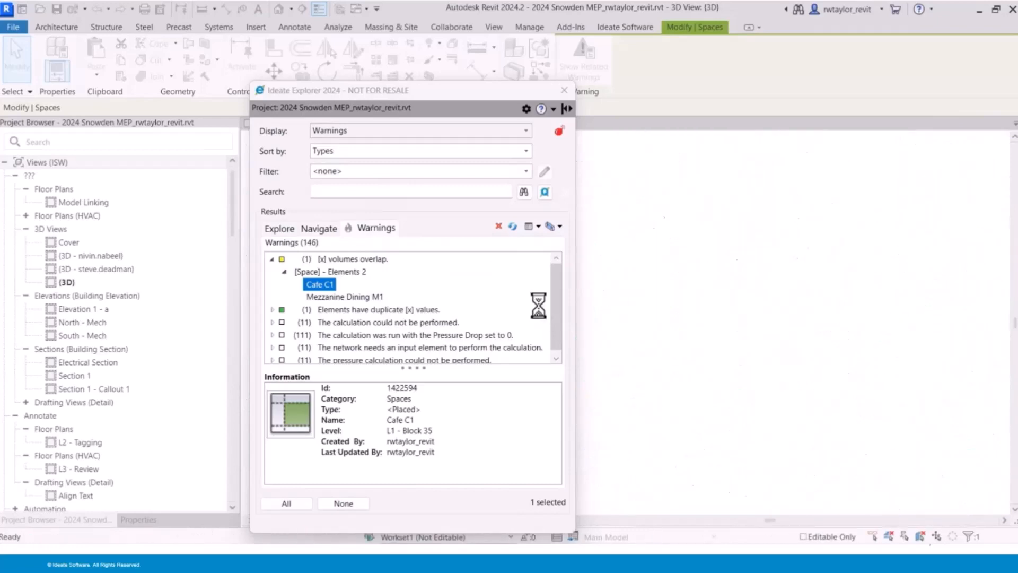
left_click_drag(419, 109, 268, 102)
left_click(198, 288)
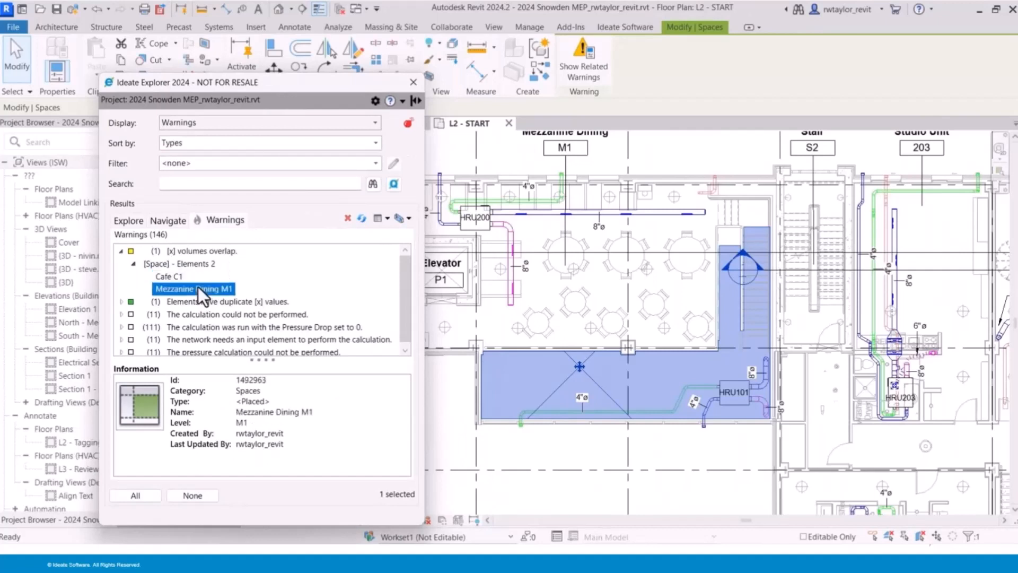
left_click(164, 275)
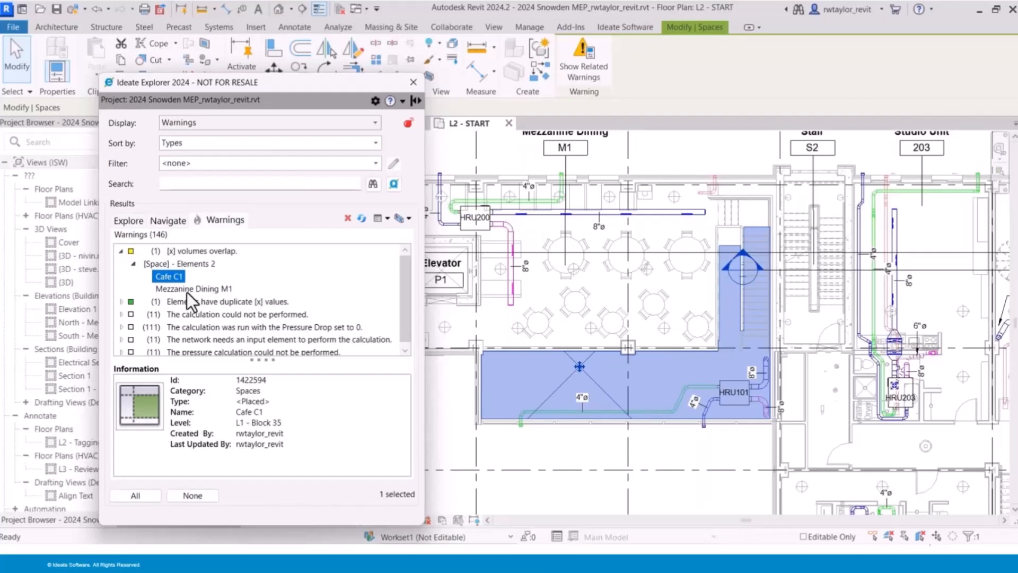
left_click(187, 291)
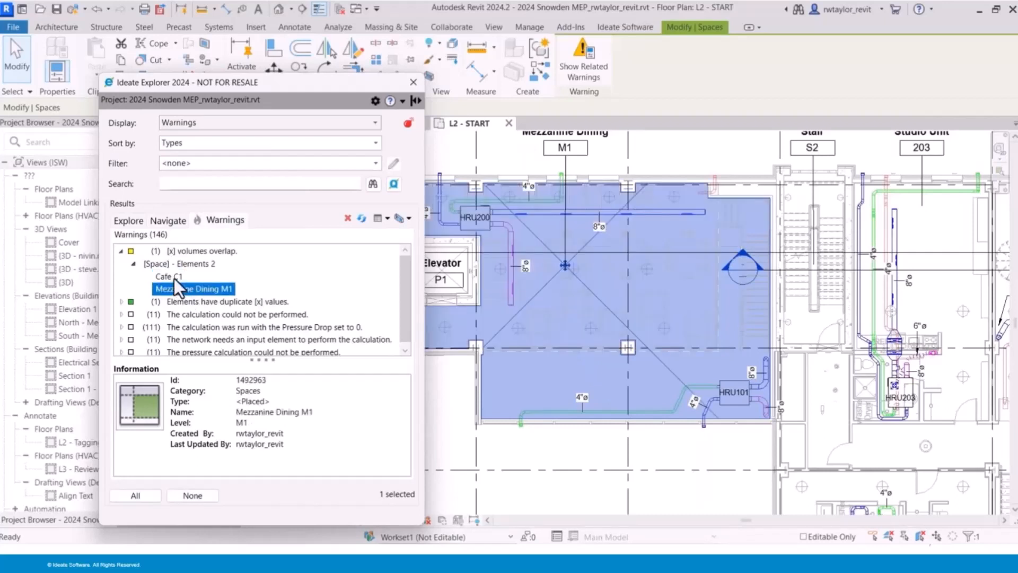
- Delete the Cafe C1 space listed under the overlapping volumes warning
left_click(174, 277)
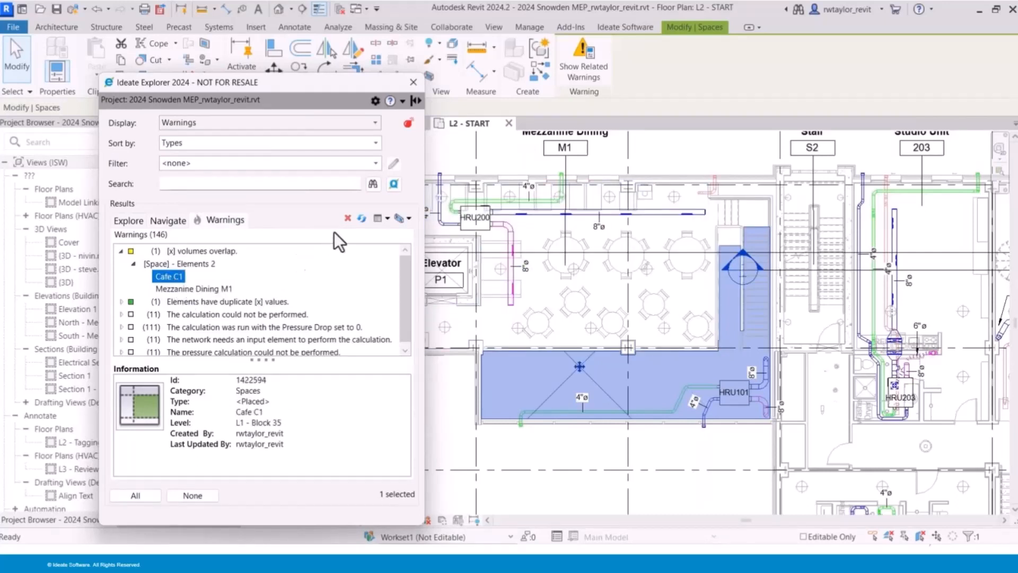
left_click(345, 218)
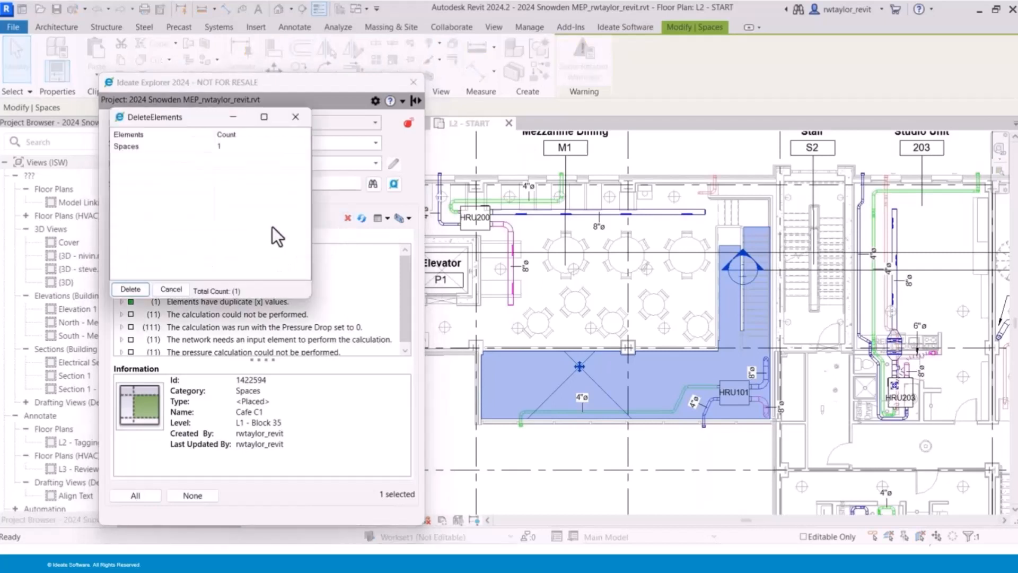
left_click(136, 291)
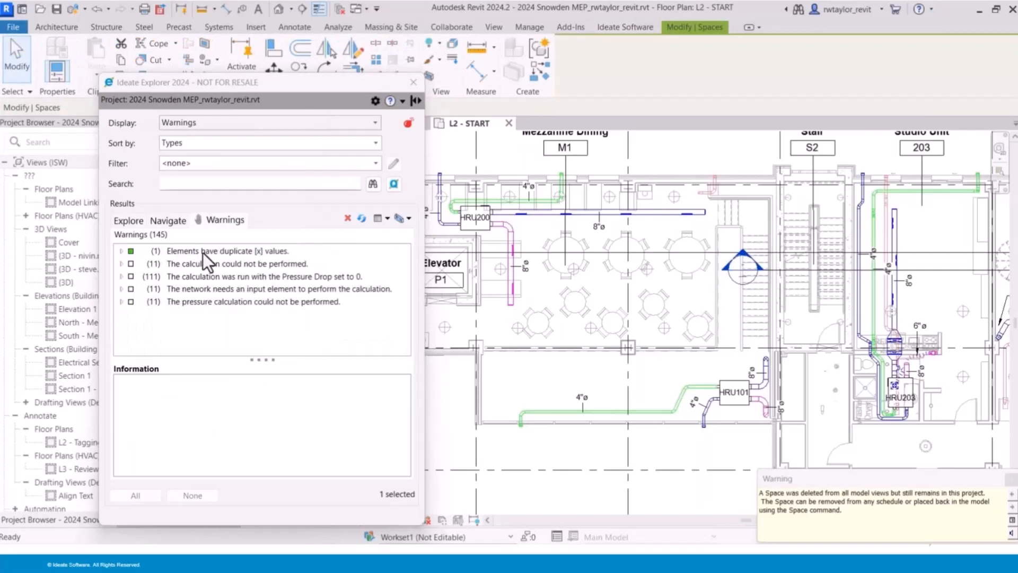
- Set the Number of the Level 2 Electrical space listed under the duplicate values warning to 900A, accepting the duplicate warning
left_click(122, 252)
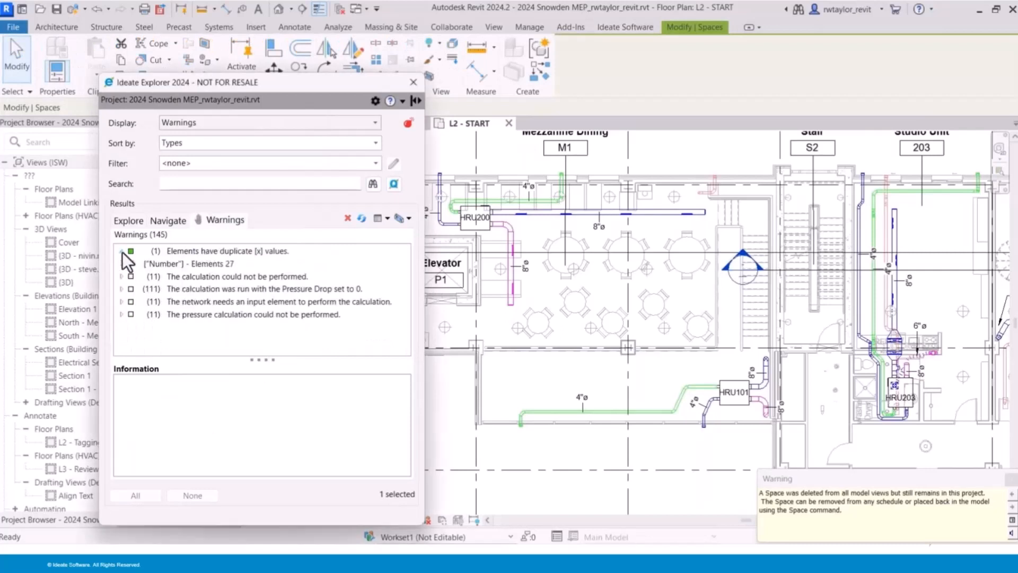
left_click(134, 264)
left_click(196, 277)
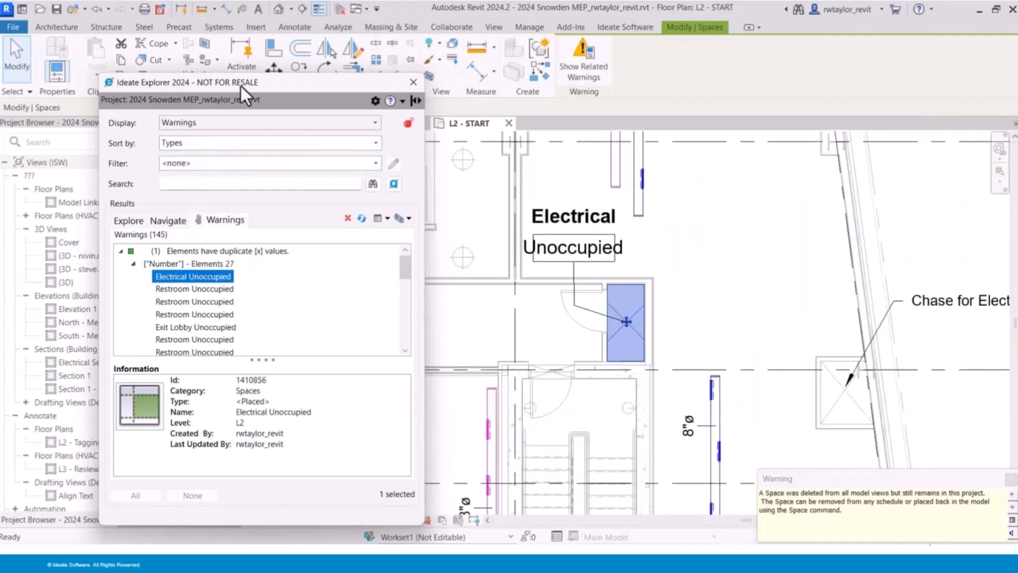
left_click_drag(242, 87, 386, 79)
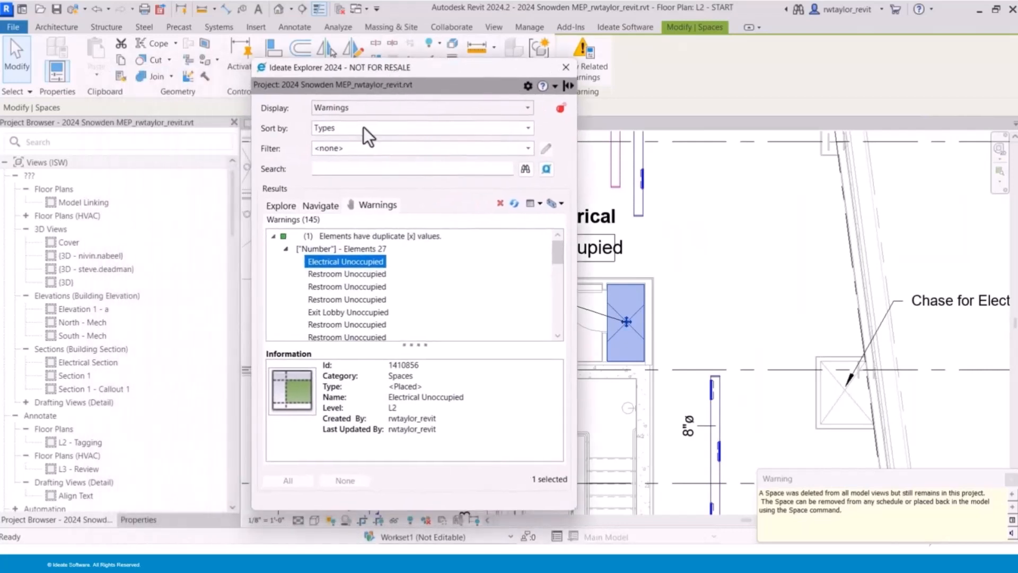
left_click(139, 519)
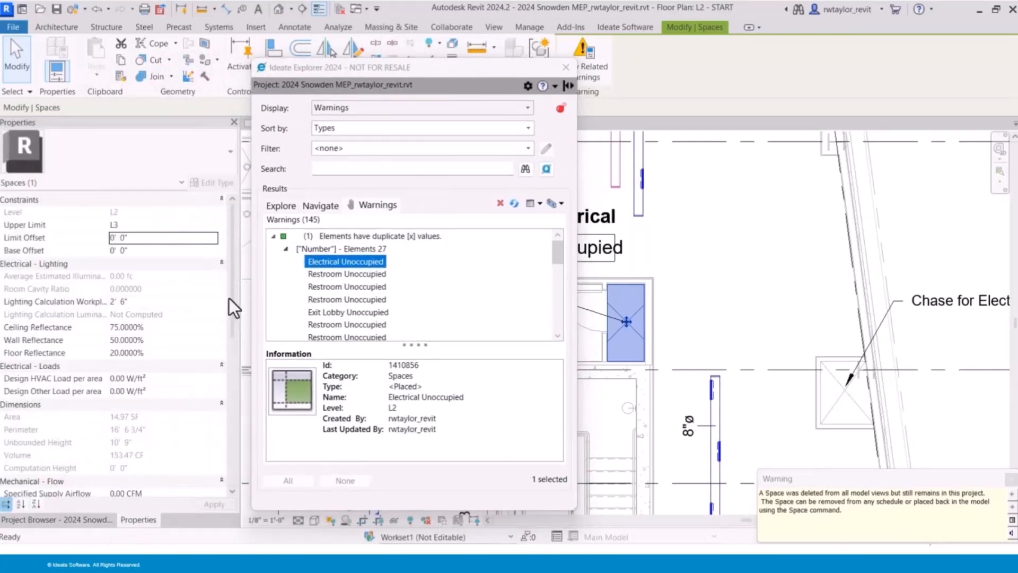
left_click_drag(230, 298, 220, 413)
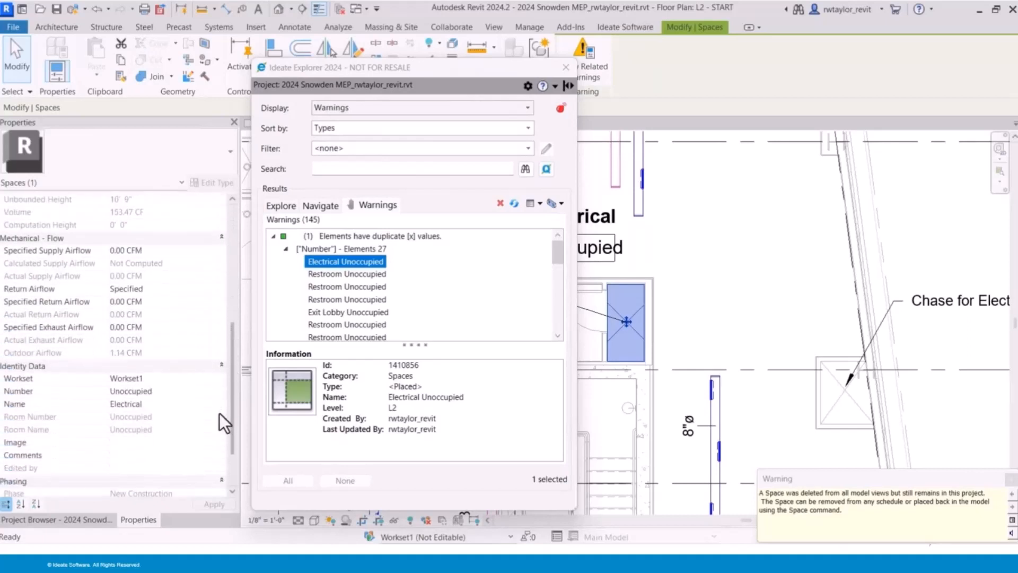
left_click(173, 397)
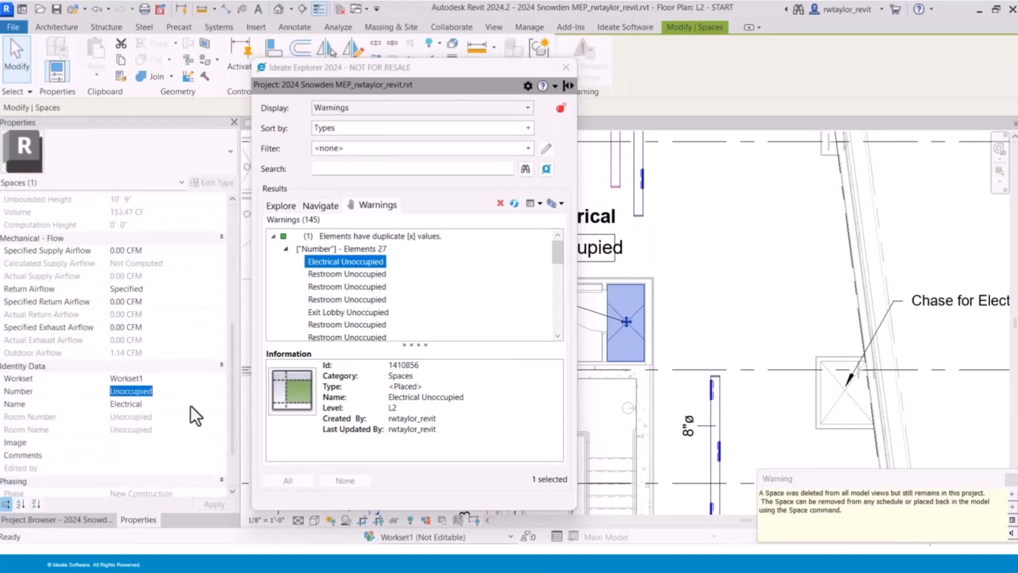
type("900A")
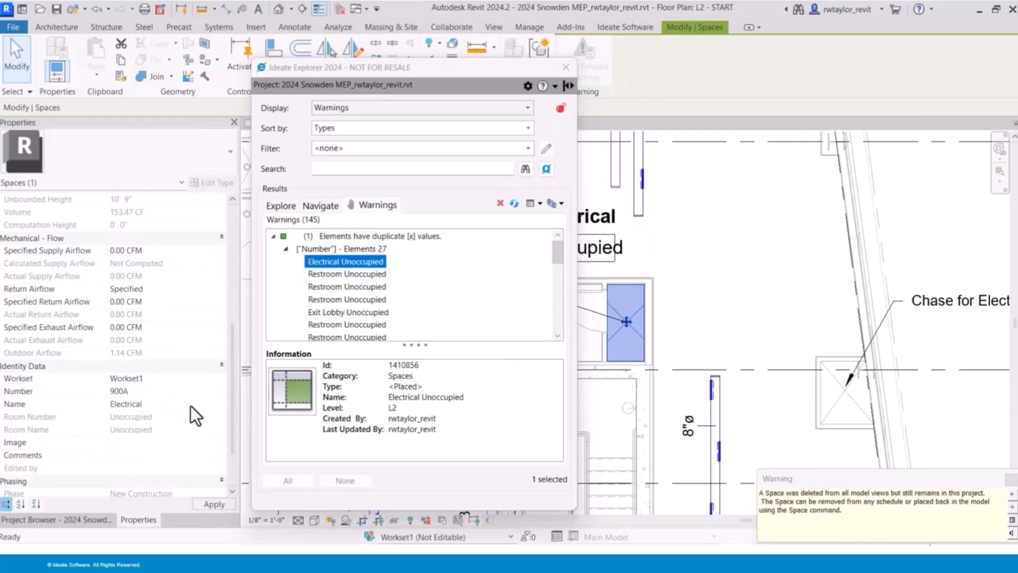
left_click(202, 503)
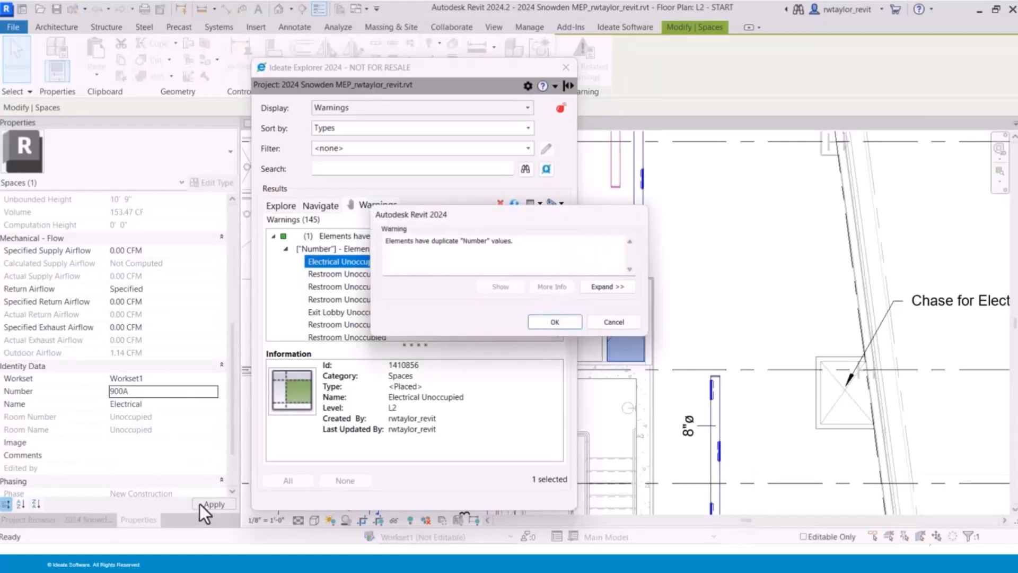
left_click(562, 329)
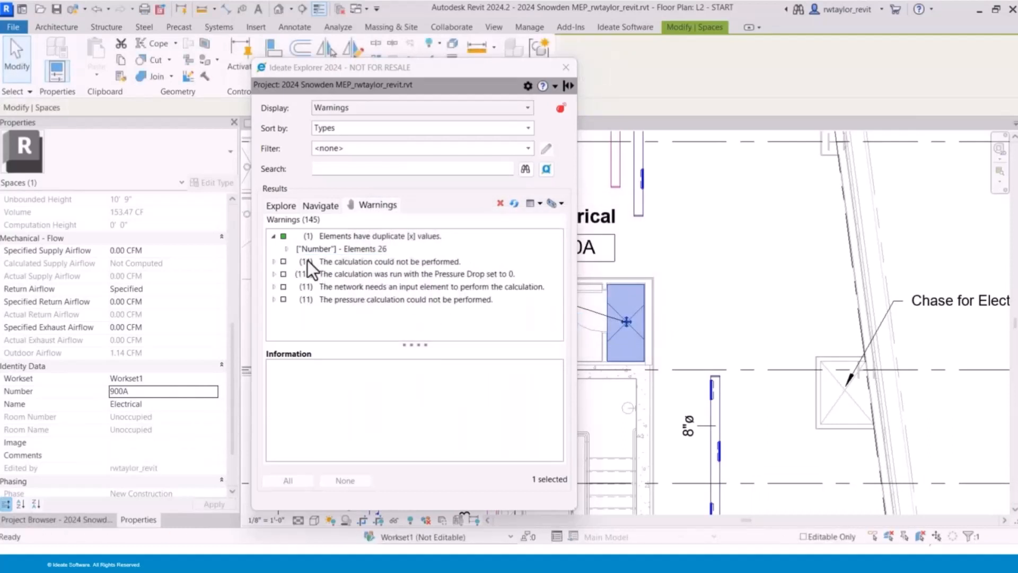
- Clear the Number of the first five Restroom Unoccupied spaces listed under the duplicate values warning, accepting the duplicate warning
left_click(287, 250)
left_click(332, 262)
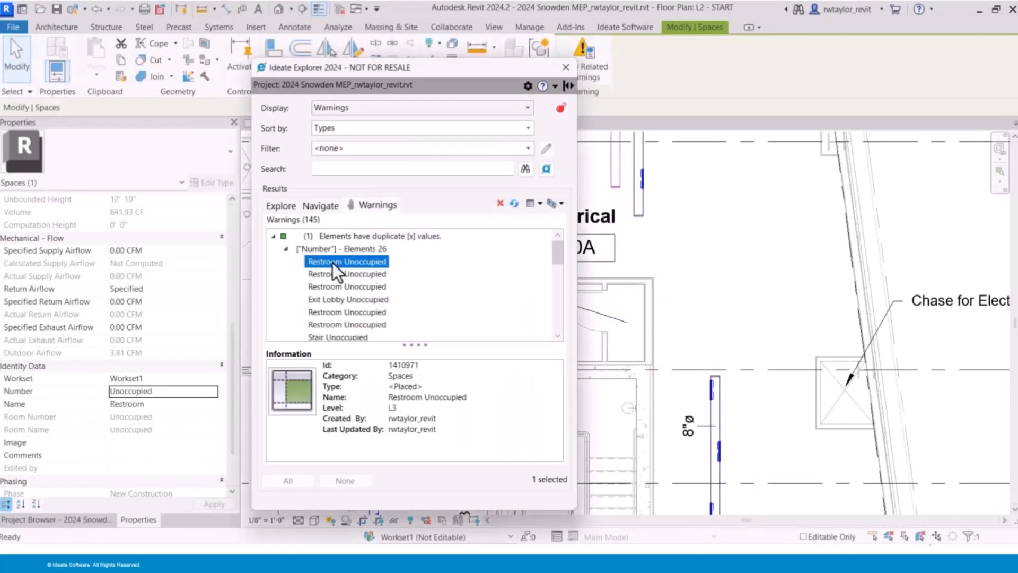
left_click(342, 274, "ctrl")
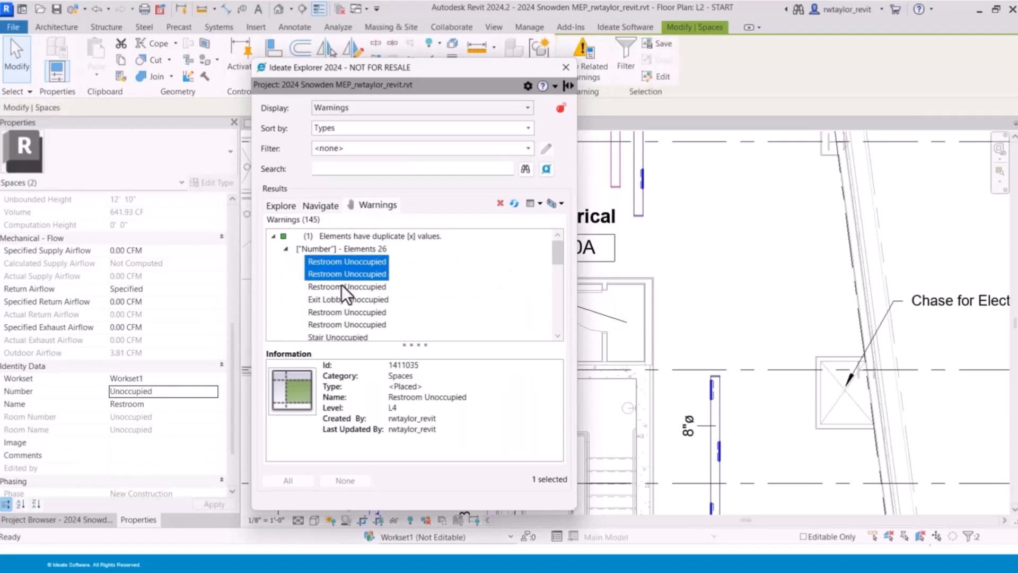
left_click(342, 286, "ctrl")
left_click(348, 313, "ctrl")
left_click(348, 325, "ctrl")
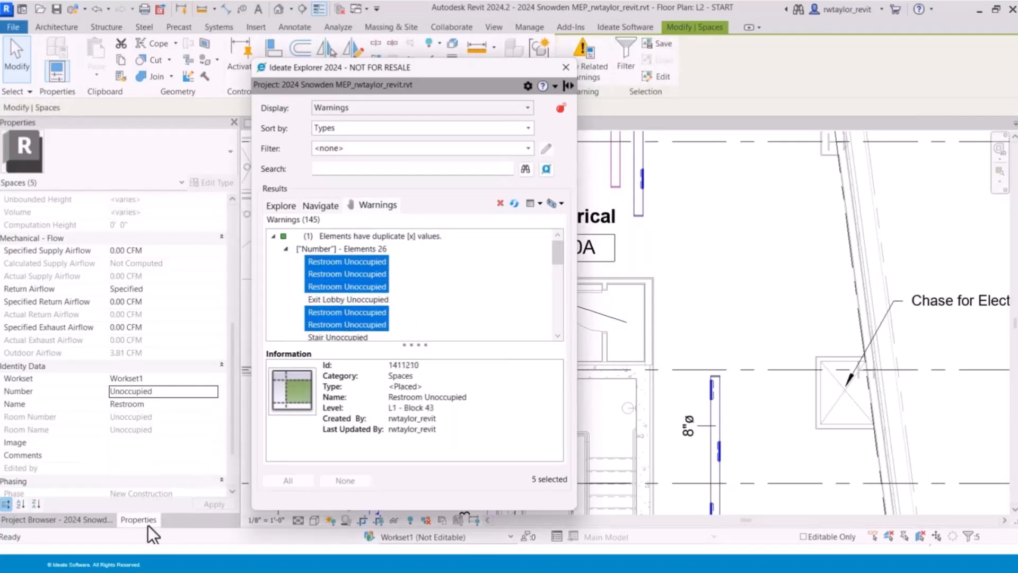
left_click(172, 390)
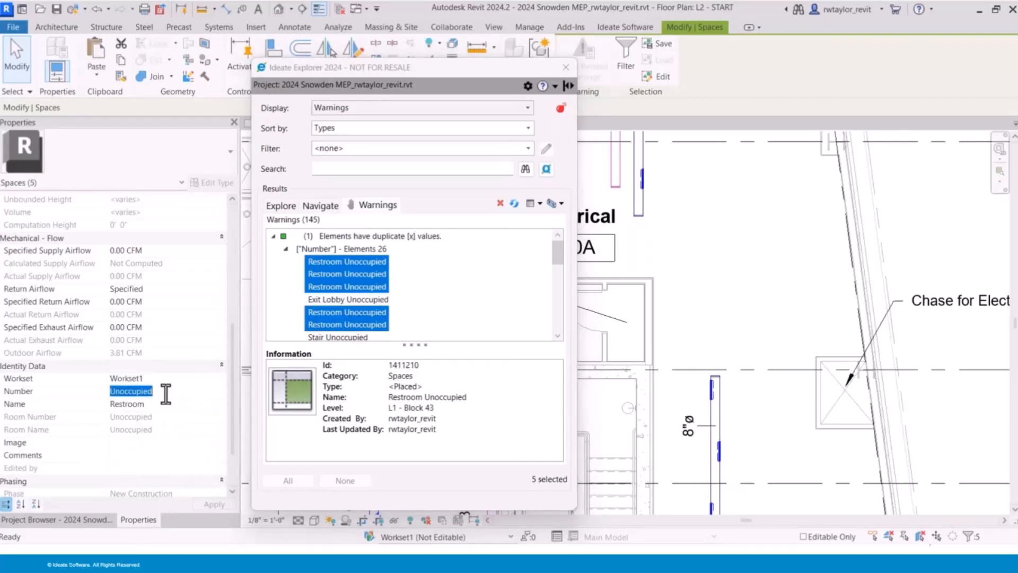
key("Delete")
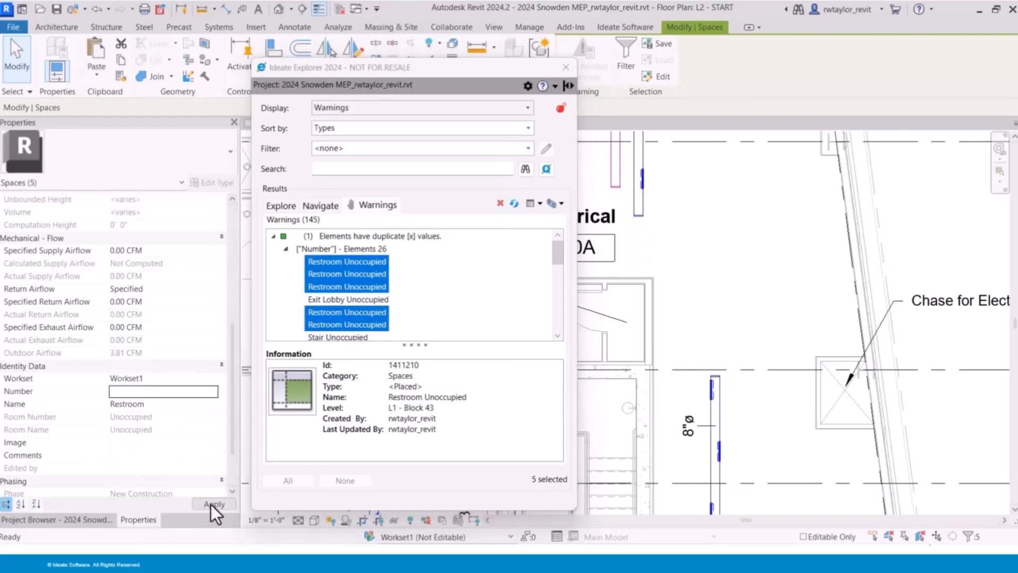
left_click(212, 504)
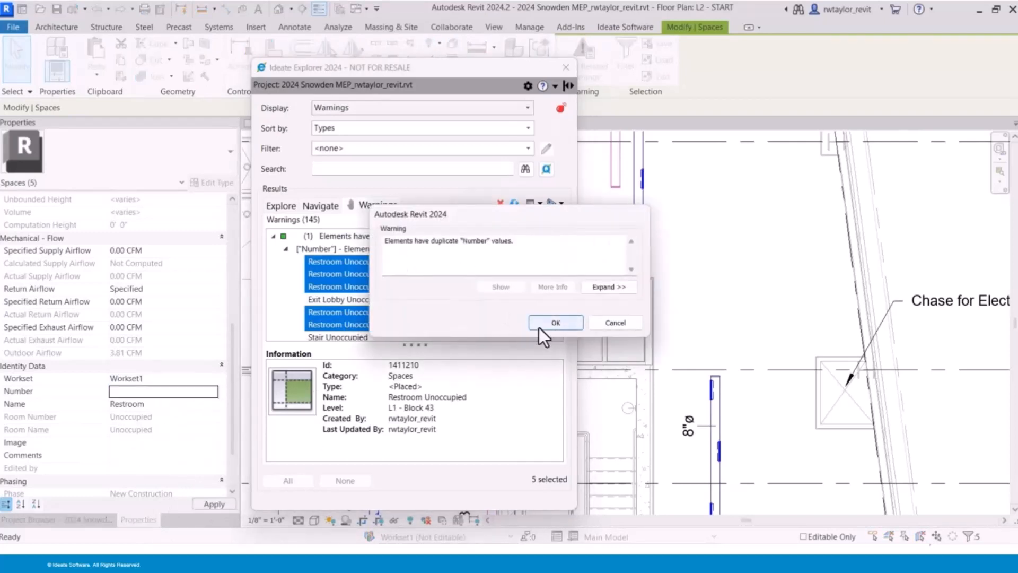
left_click(542, 321)
- Inspect the first Tees duct under the "network needs an input element" warning and set that warning's ranking to Medium
double_click(371, 252)
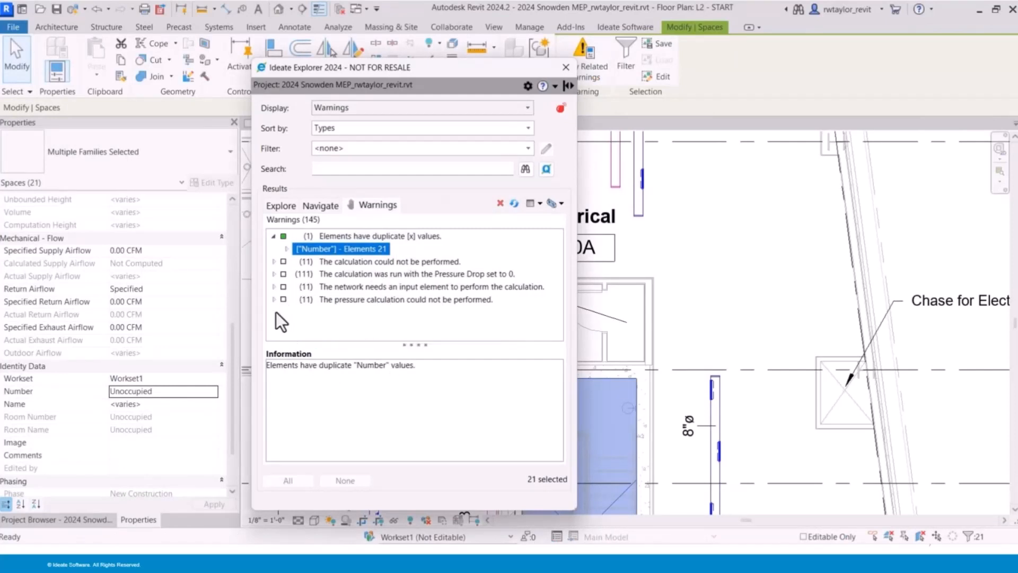
left_click(274, 287)
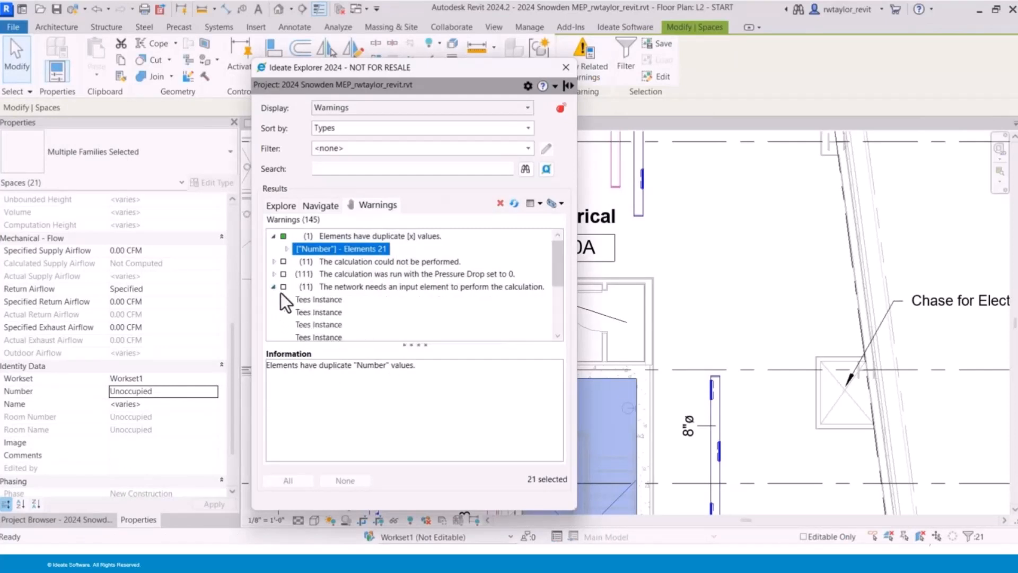
left_click(302, 298)
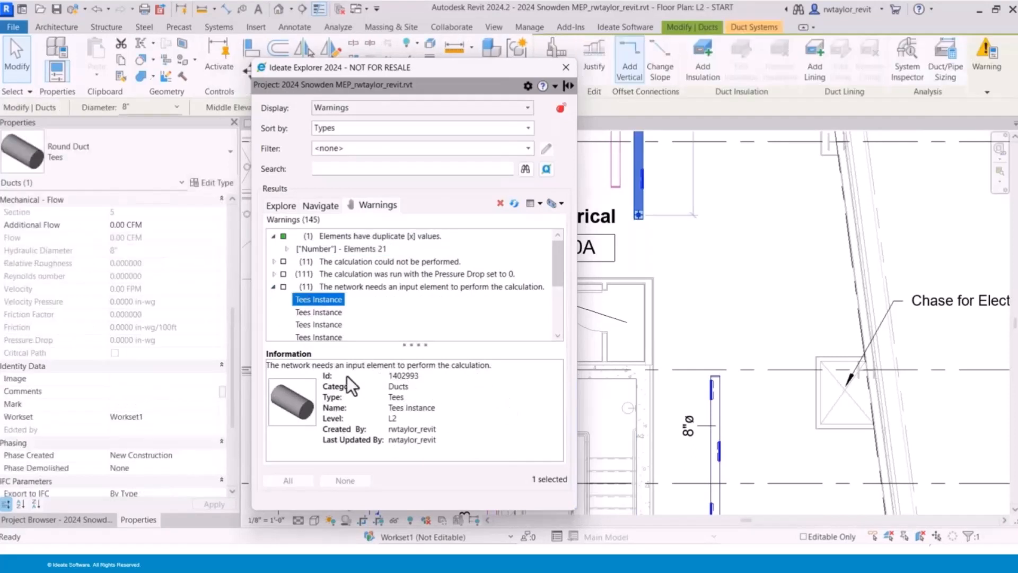
left_click(275, 287)
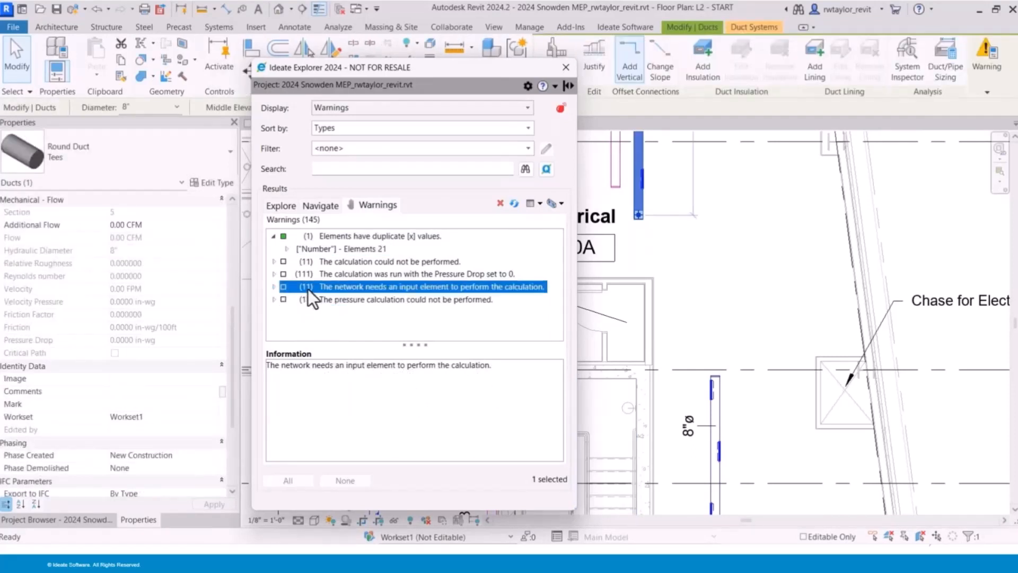
right_click(325, 288)
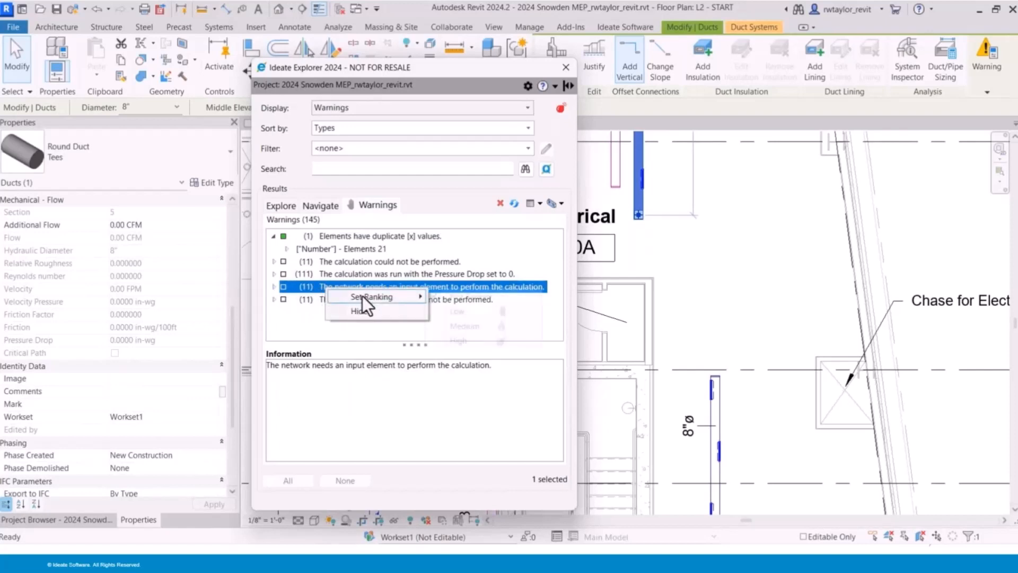
mouse_move(368, 296)
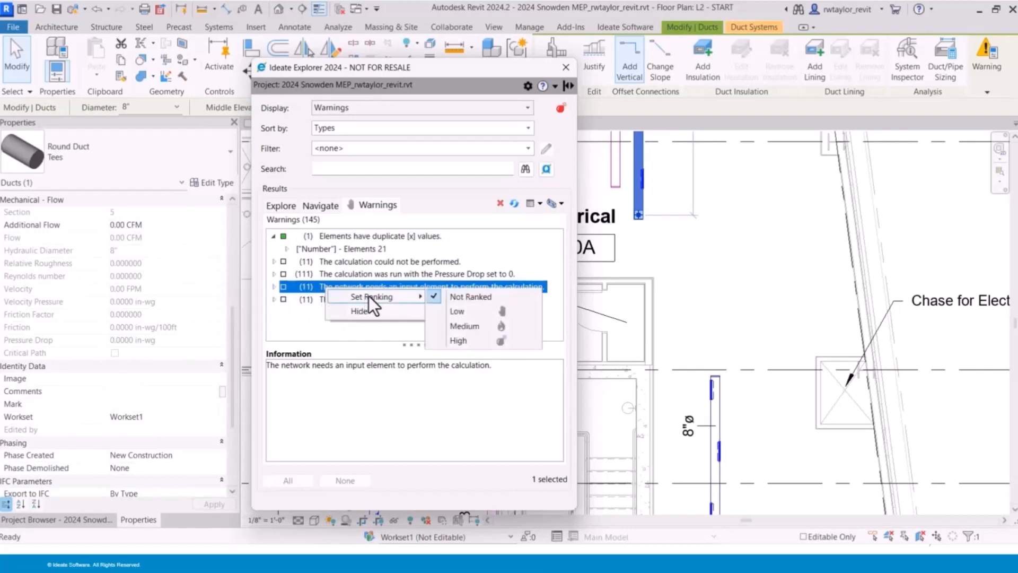
left_click(477, 325)
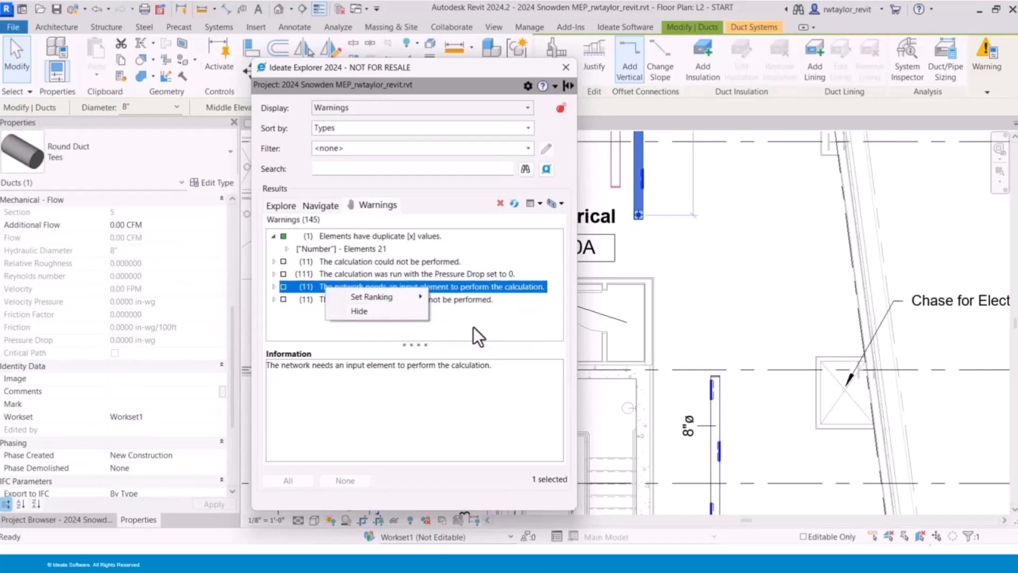
left_click(307, 329)
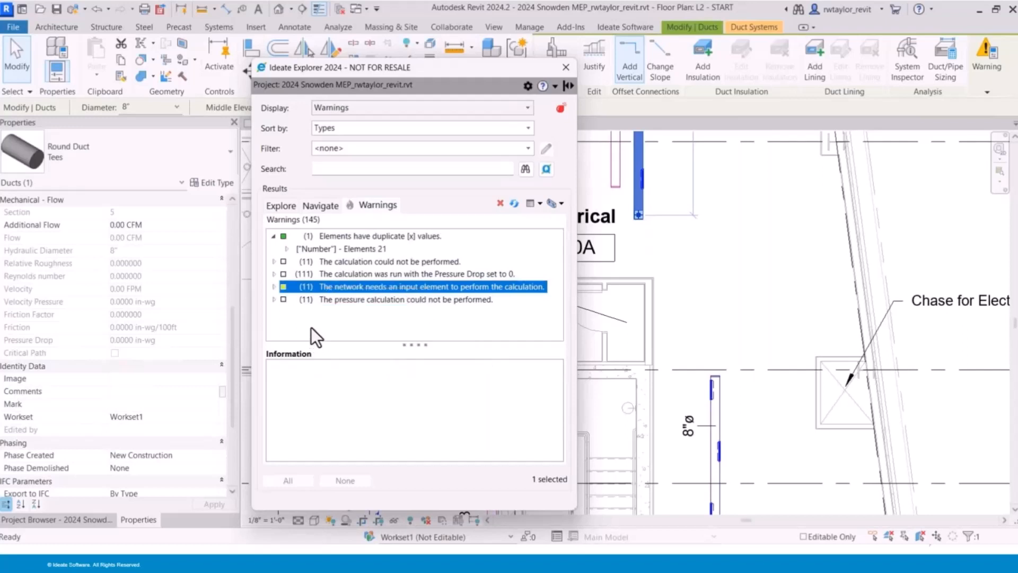
- Set the ranking of the "The pressure calculation could not be performed" warning to High and refresh the warnings list
left_click(345, 301)
right_click(345, 301)
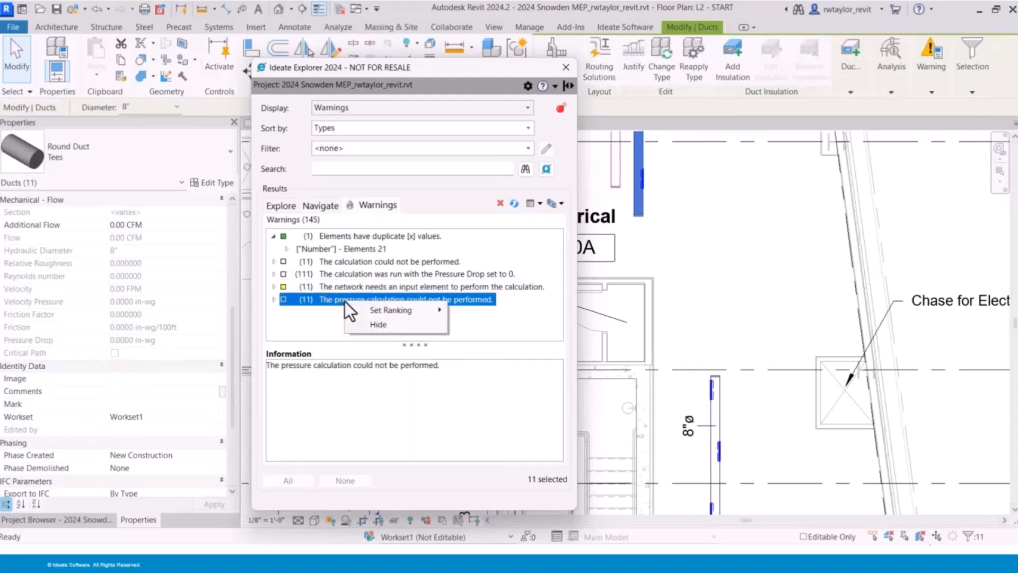
mouse_move(389, 310)
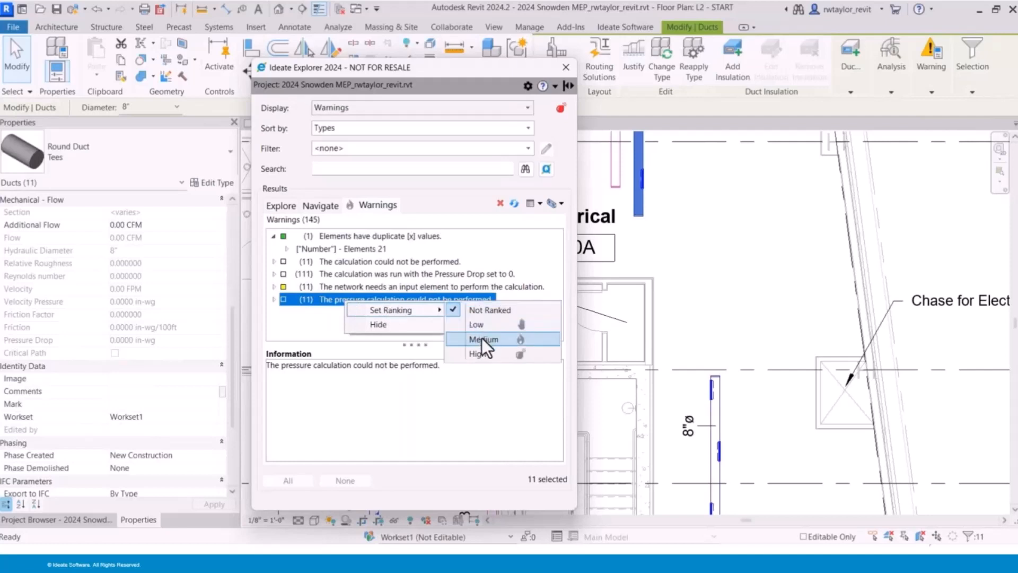
left_click(482, 352)
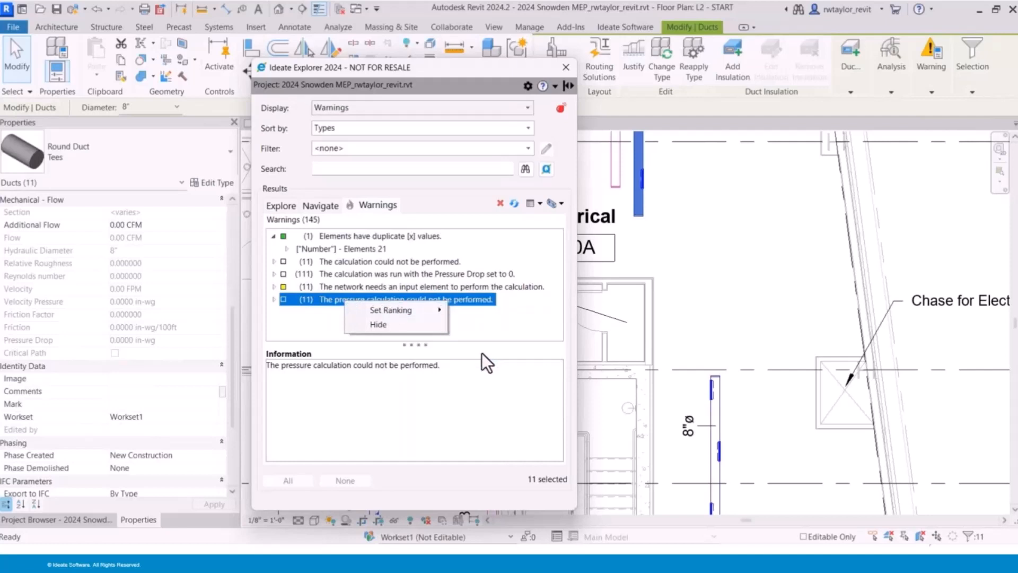
left_click(514, 204)
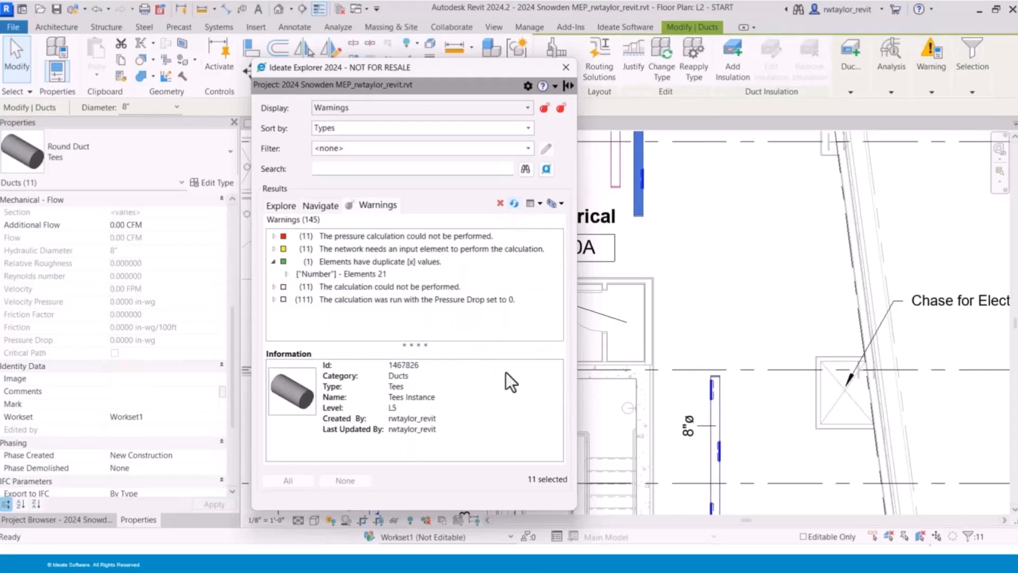
- Review the project warning rankings and the options for sharing them in the enlarged Manage Warnings dialog, and close it
left_click(529, 87)
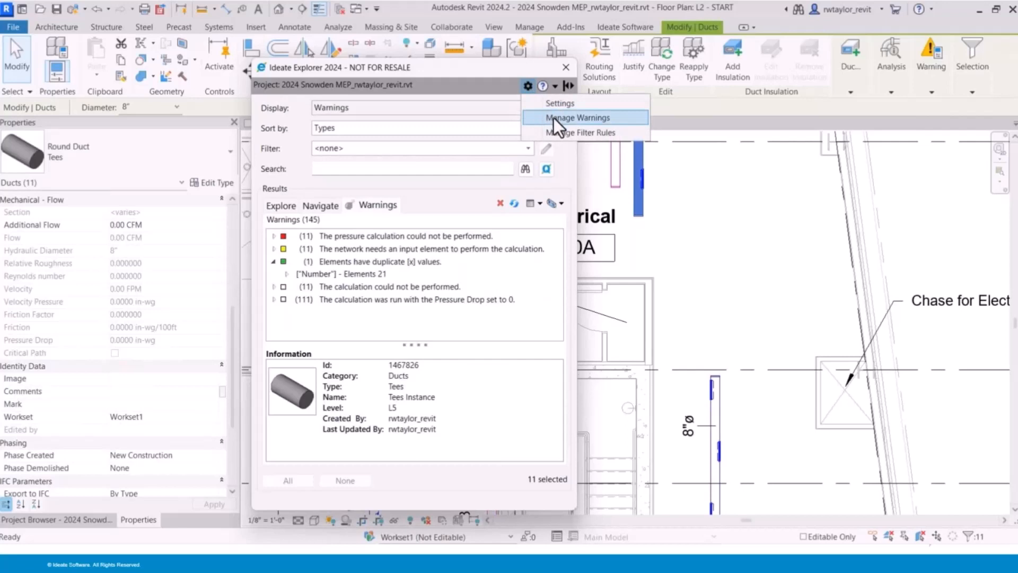
left_click(554, 117)
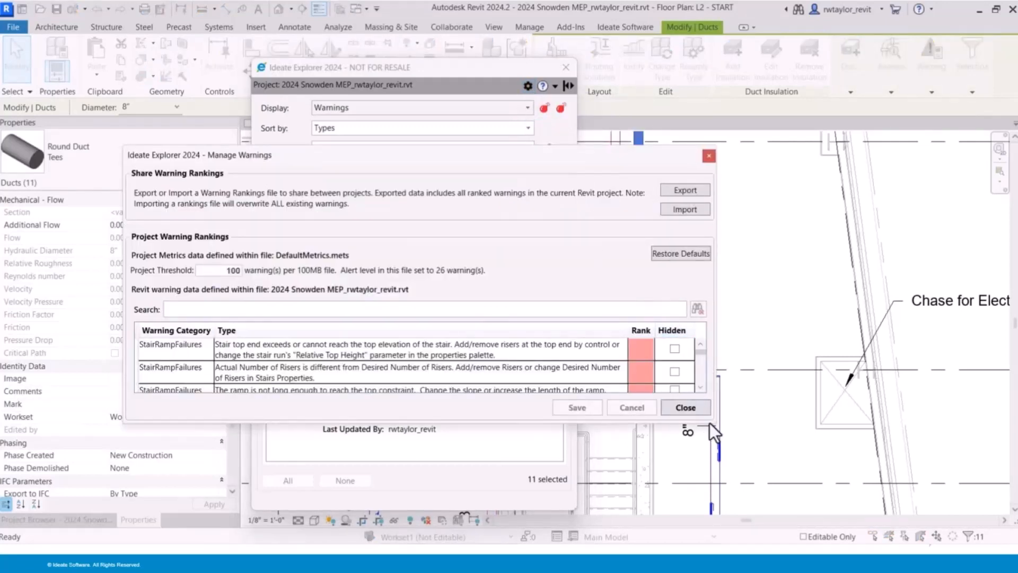
left_click_drag(711, 425, 747, 498)
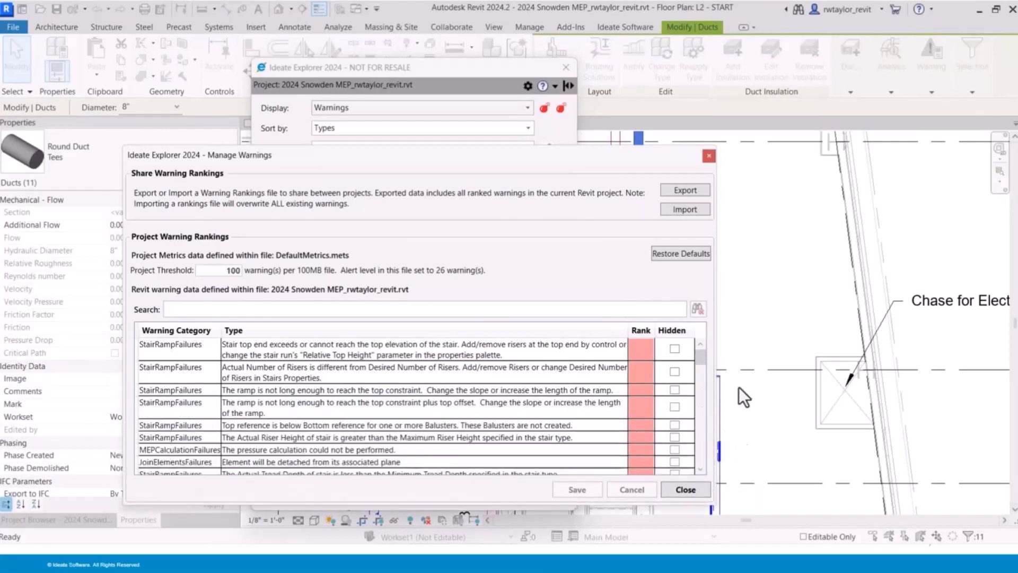
mouse_move(700, 362)
left_mouse_down()
mouse_move(706, 450)
mouse_move(699, 348)
left_mouse_up()
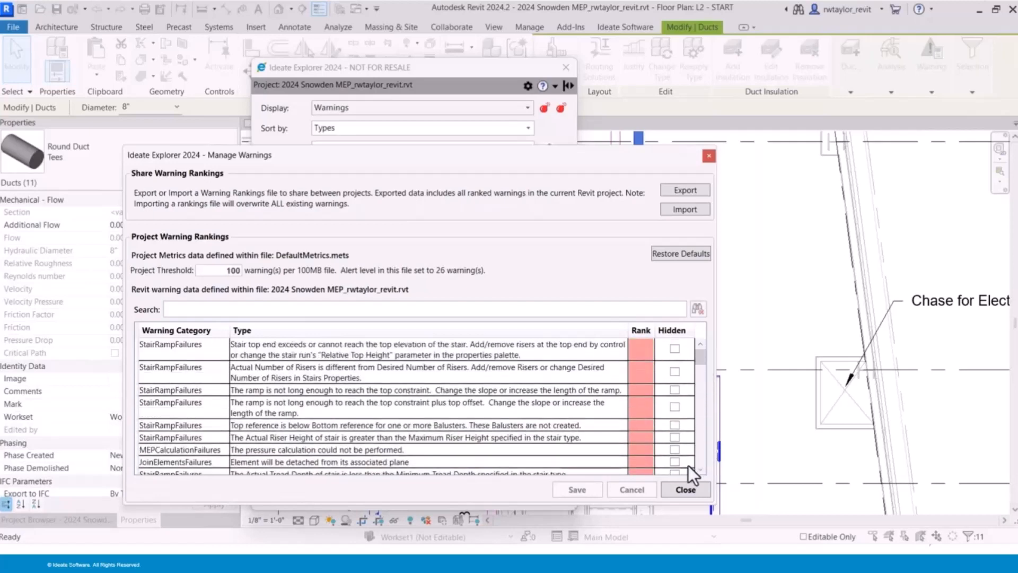
left_click(686, 488)
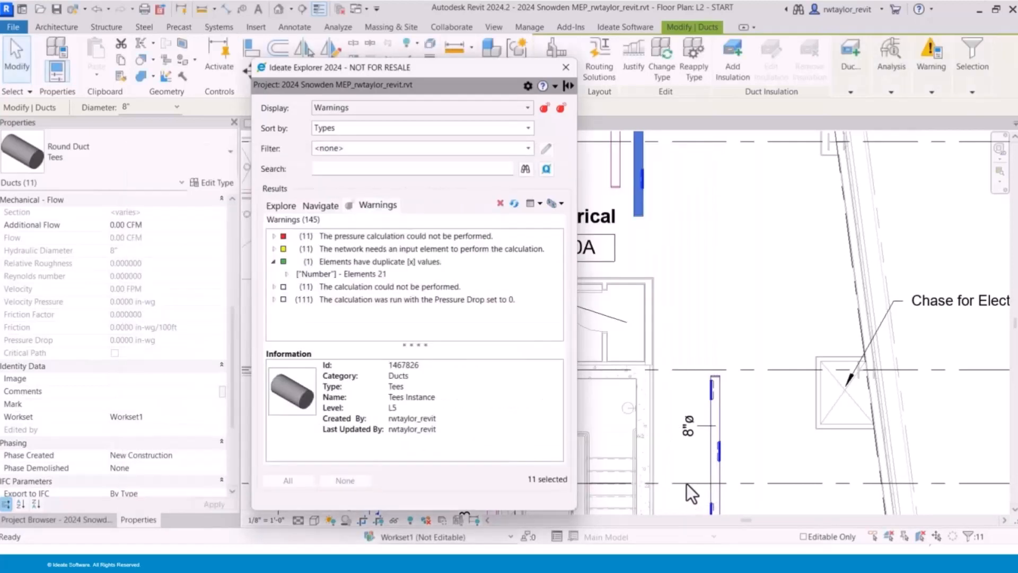
- List the active view's elements by category in Ideate Explorer and clear the current element selection
left_click(273, 205)
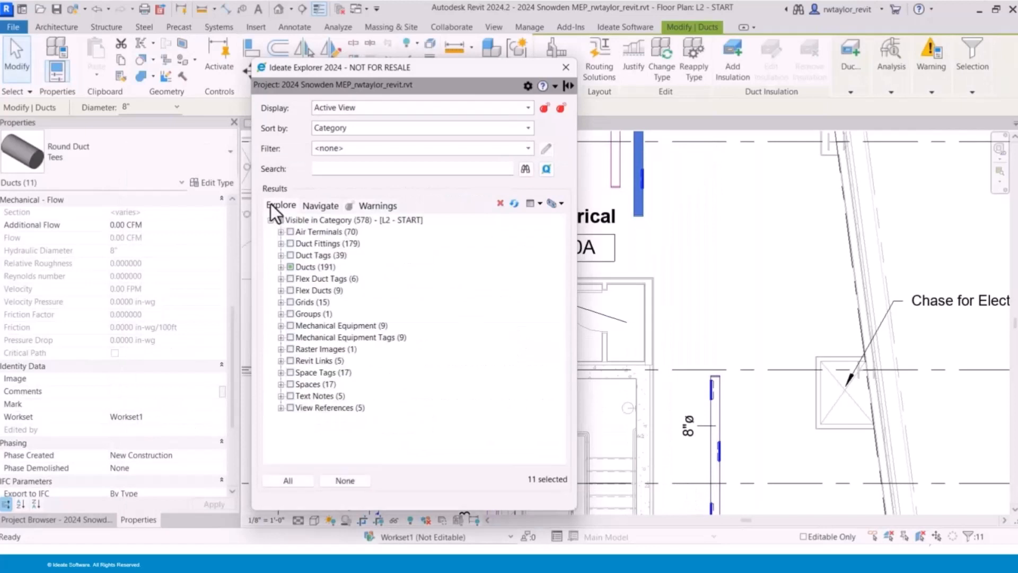
left_click(345, 480)
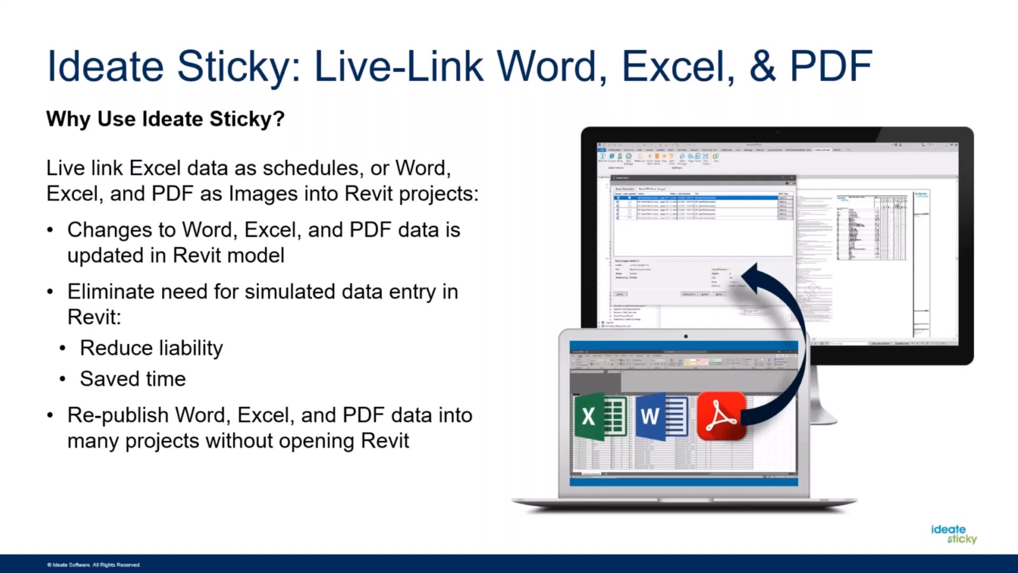
key("Right")
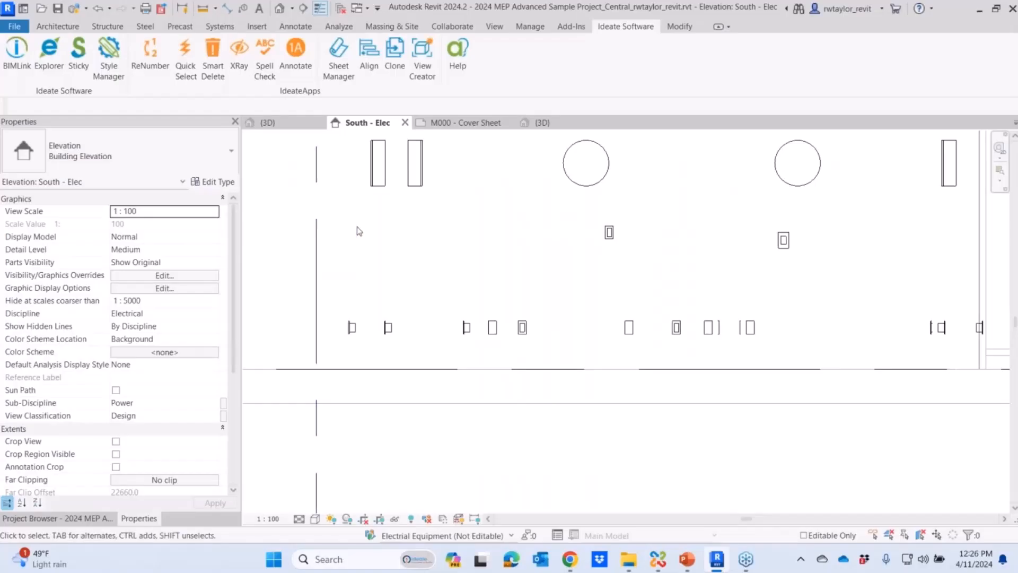
- Create a new sheet in the Snowden MEP project with the "2022 ISW Title block - Nested Logo_Metric : ISB" title block
left_click(476, 123)
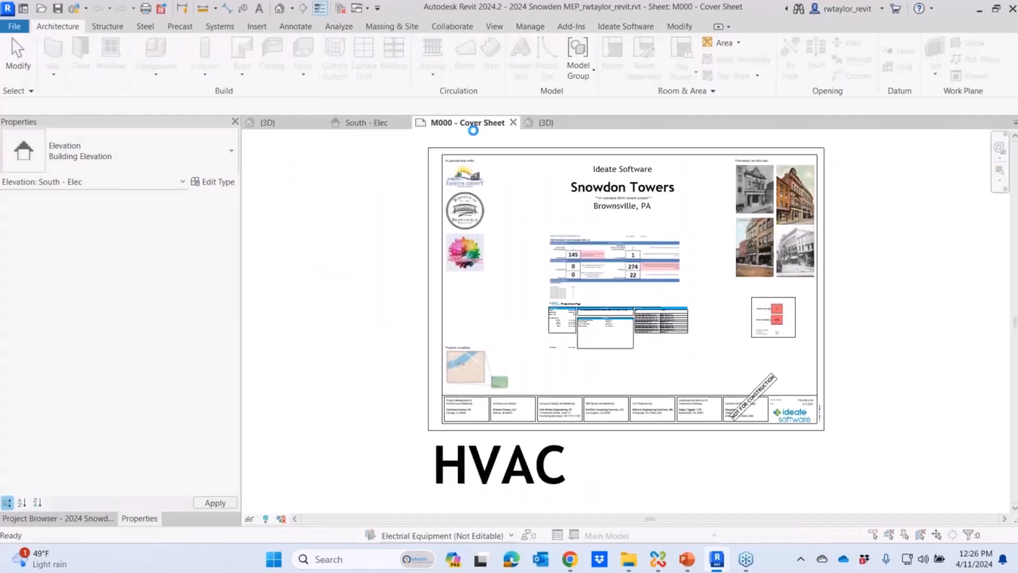
left_click(595, 330)
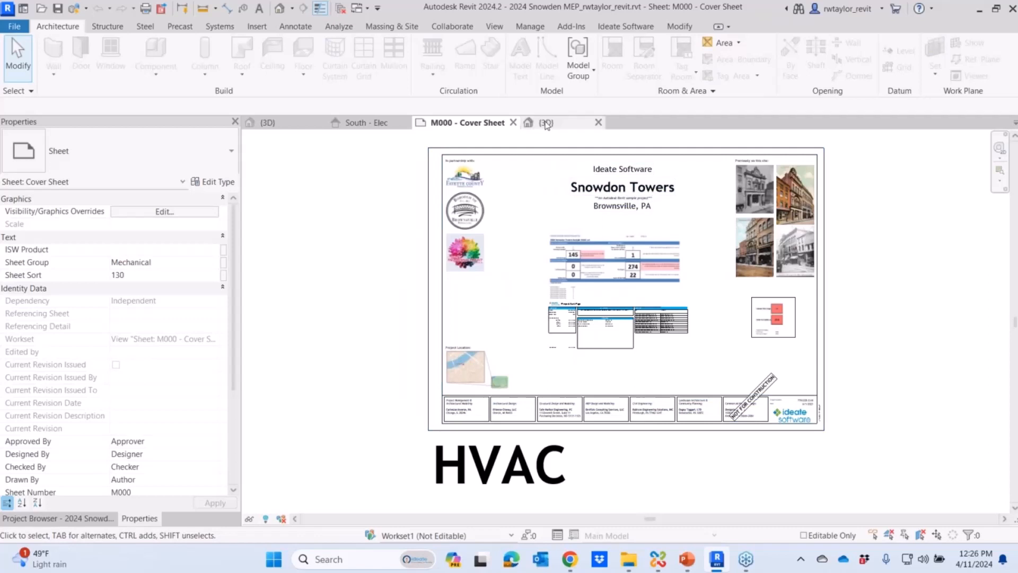
left_click(496, 26)
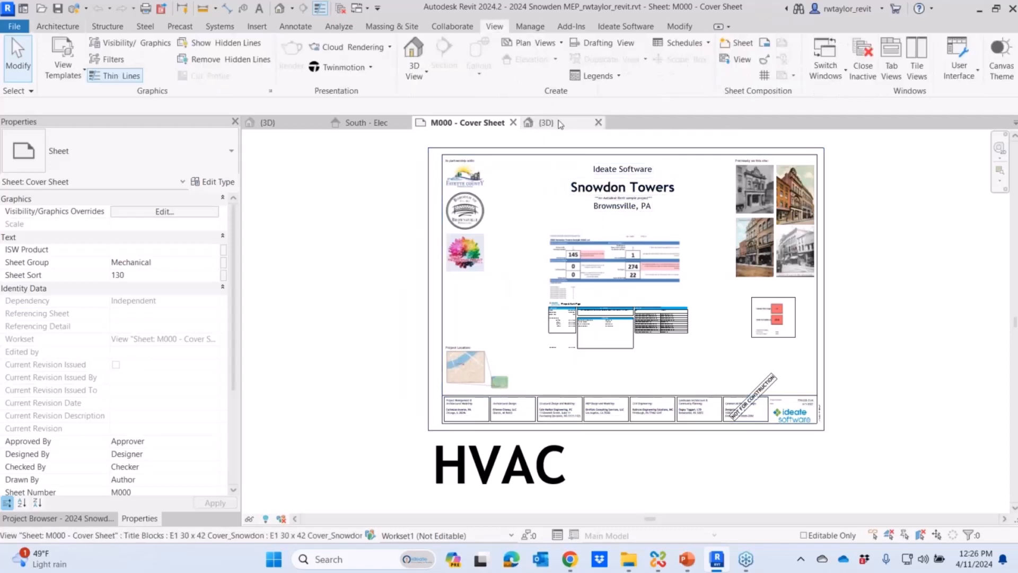
left_click(739, 43)
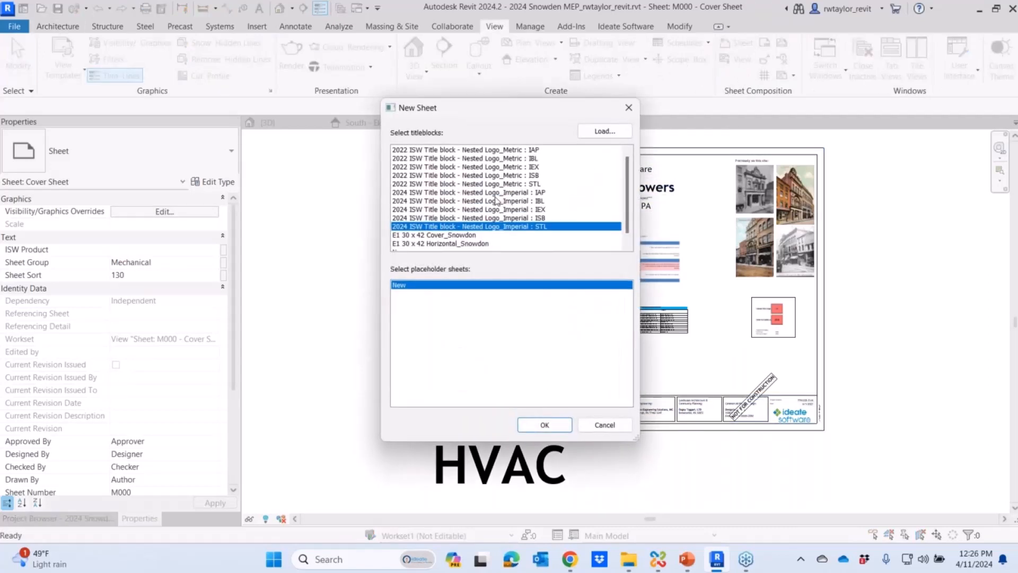
left_click(521, 175)
left_click(546, 424)
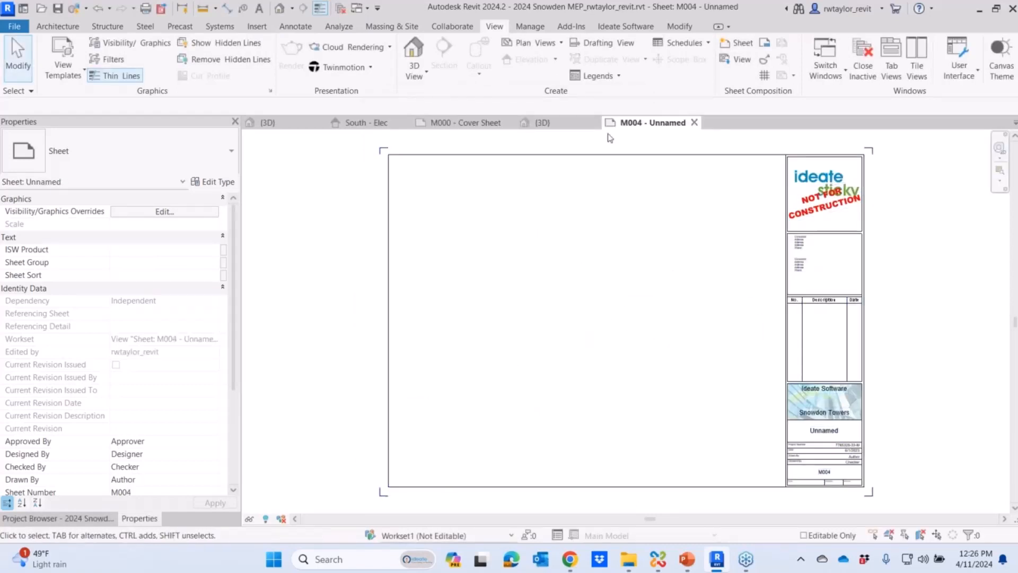
- Start a new Excel schedule in Ideate Sticky with ISB-Philips_Lighting_Spec.xlsx from the desktop's Samples folder as its source
left_click(628, 26)
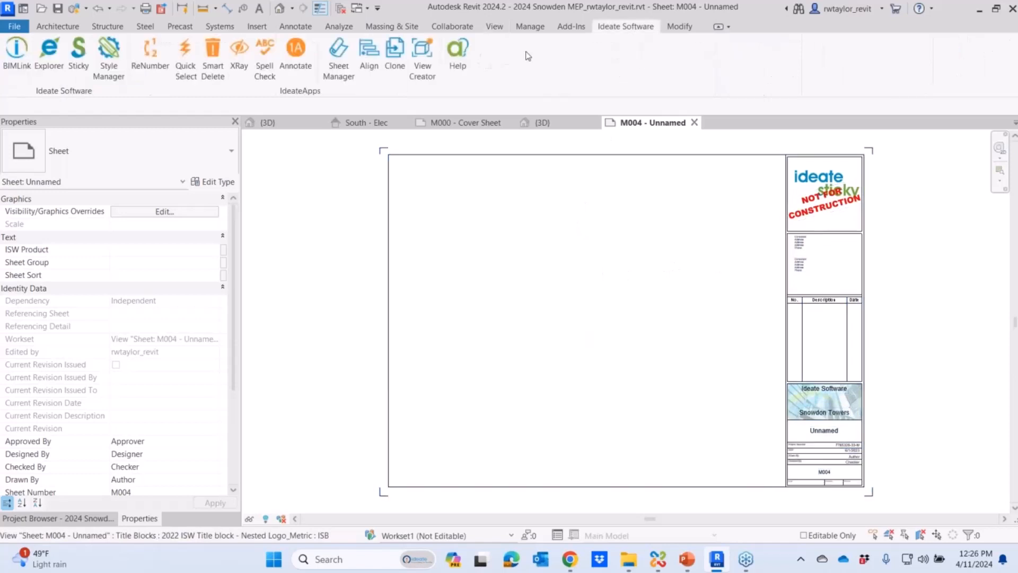
left_click(78, 58)
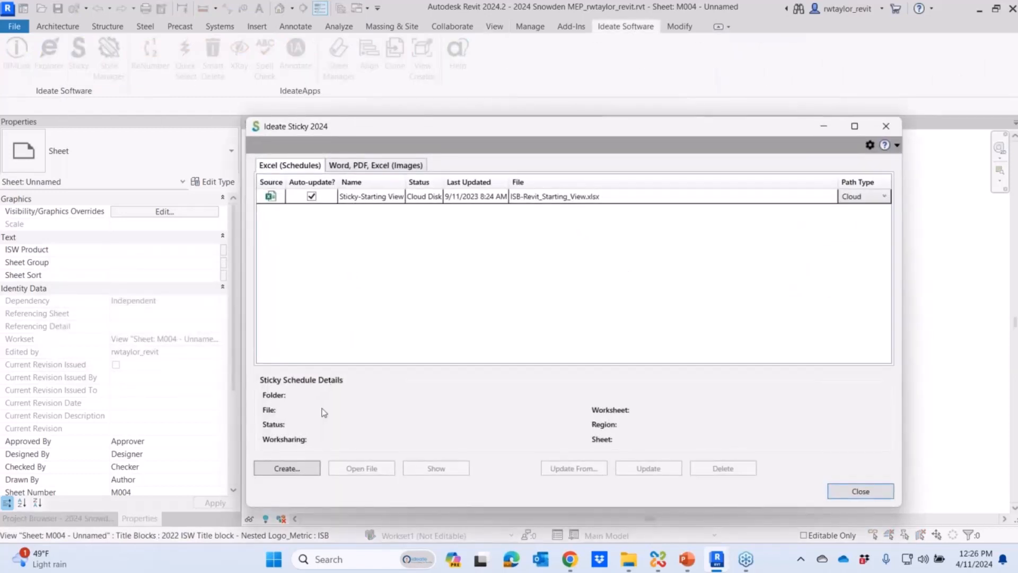
left_click(286, 470)
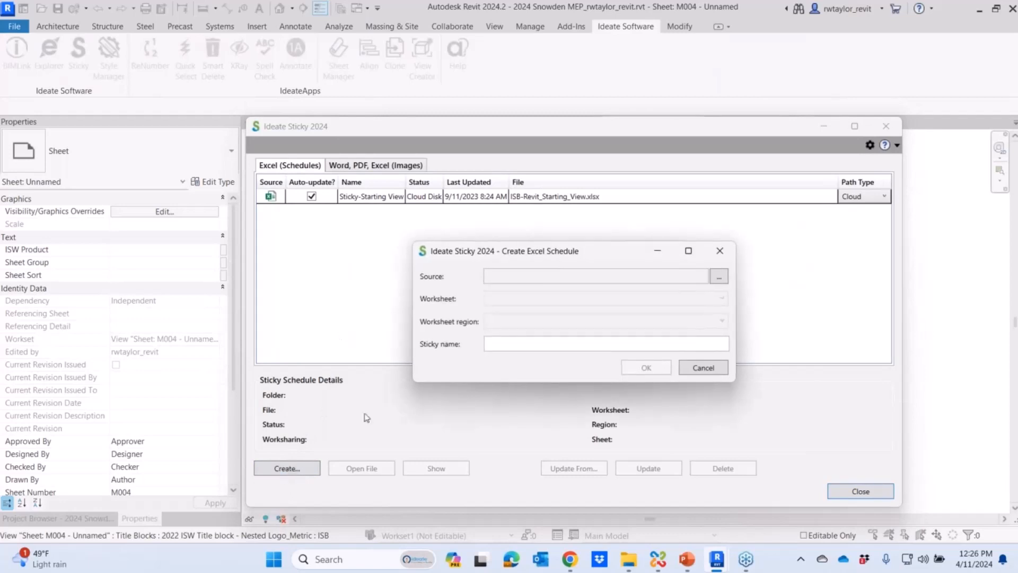
left_click(720, 277)
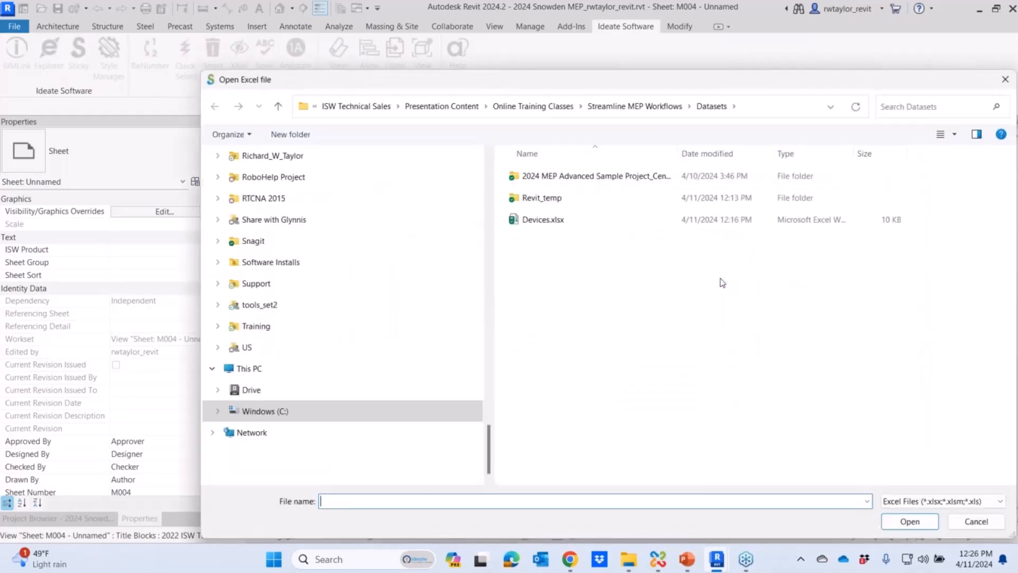
left_click_drag(486, 416, 469, 174)
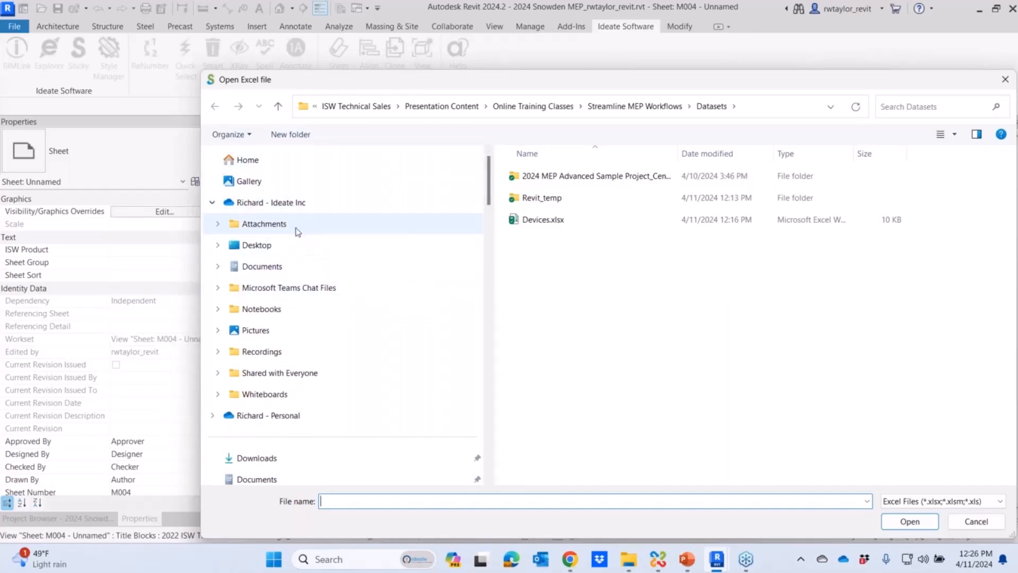
left_click(297, 245)
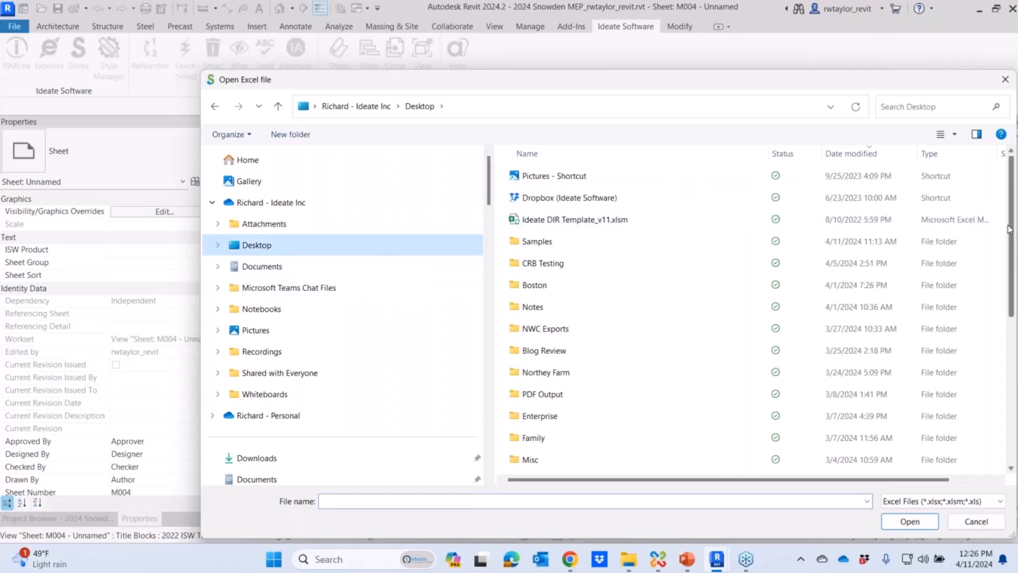
left_click_drag(1009, 229, 1009, 247)
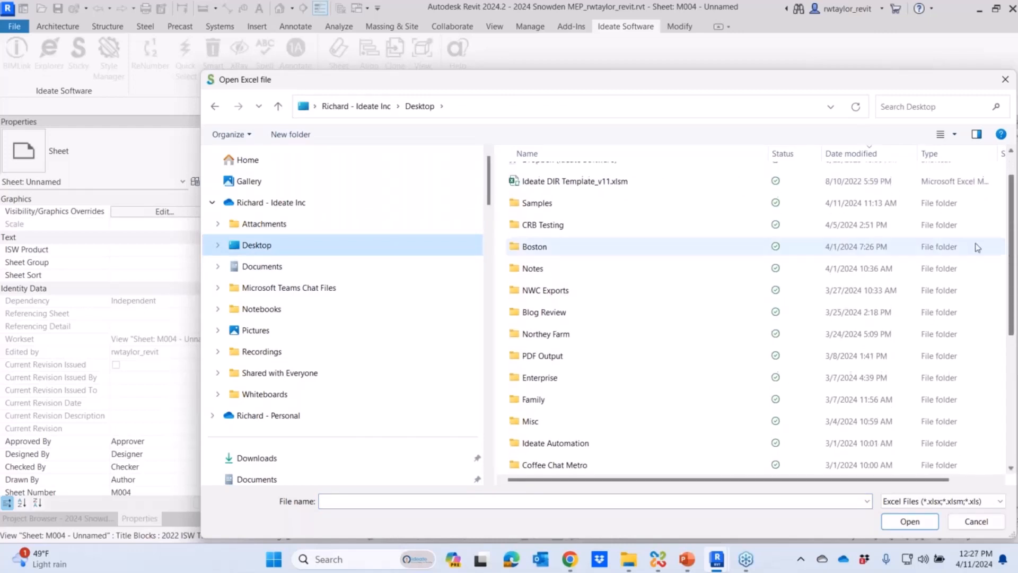
left_click(561, 202)
double_click(561, 202)
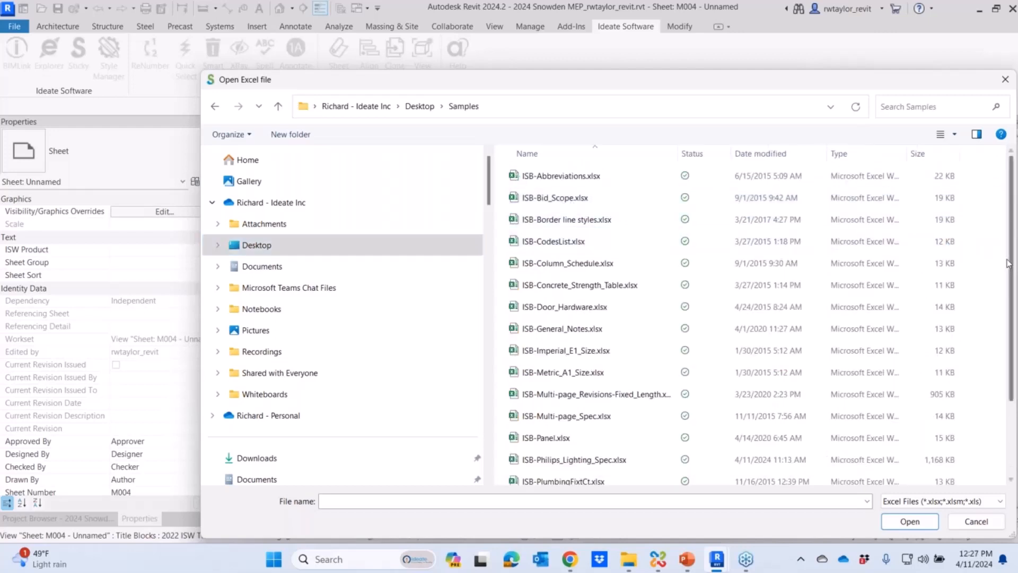
left_click_drag(1011, 264, 1015, 337)
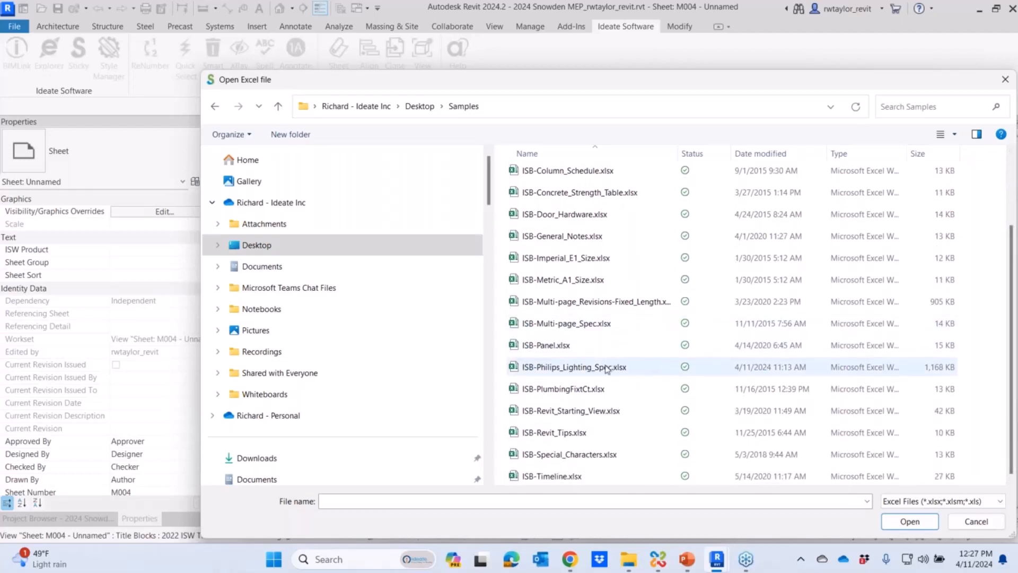
left_click(605, 368)
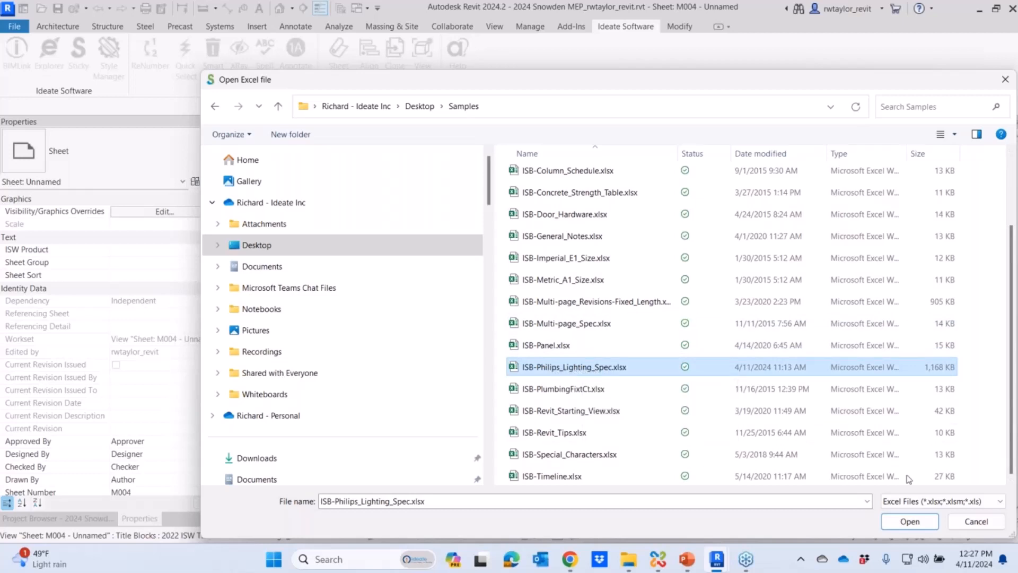
left_click(910, 523)
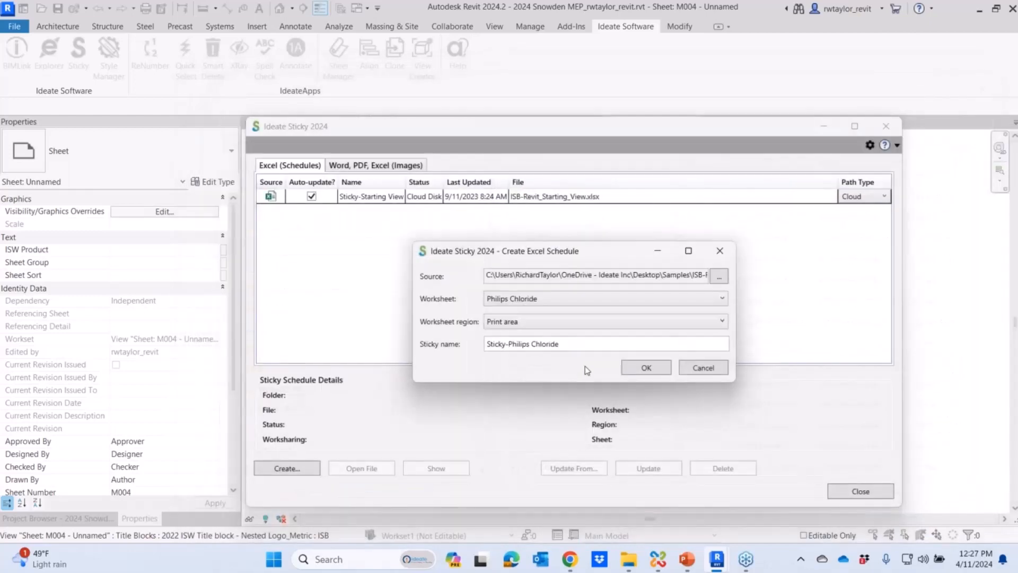
- Create the schedule from the Philips Lightolier worksheet's print area with the Sticky name "Lighting Schedule from Philips"
left_click(593, 300)
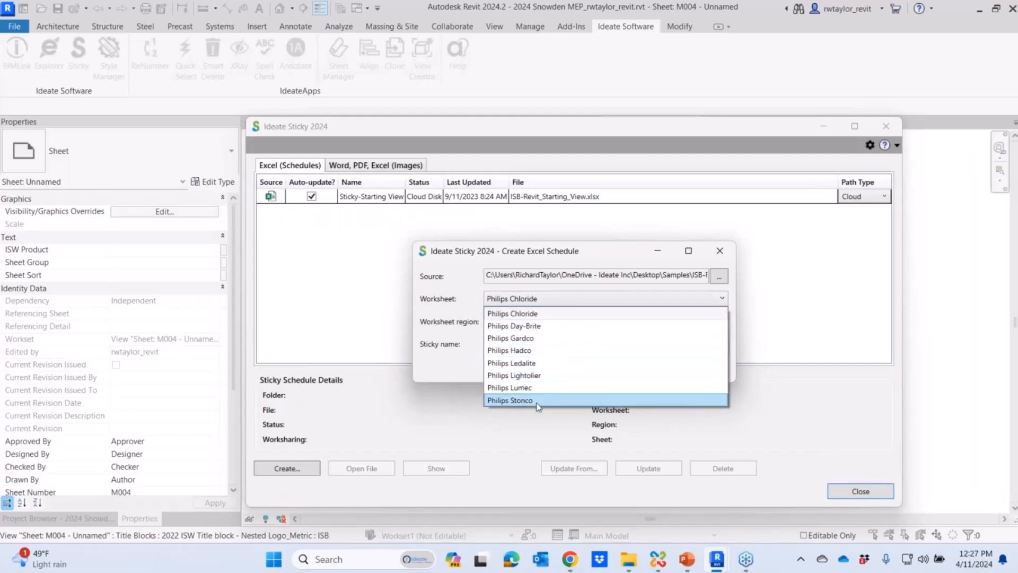
left_click(539, 375)
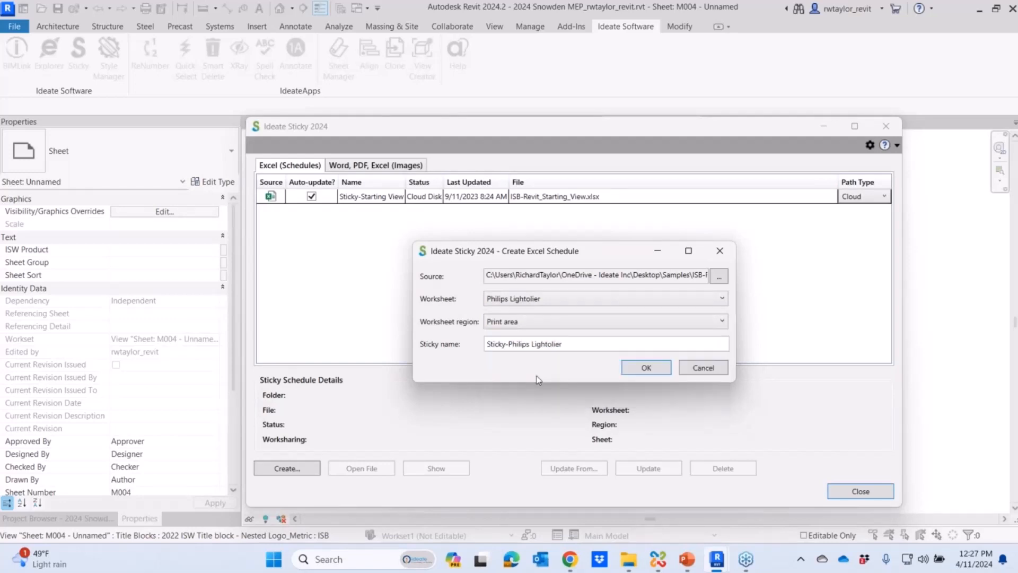
left_click_drag(580, 344, 457, 348)
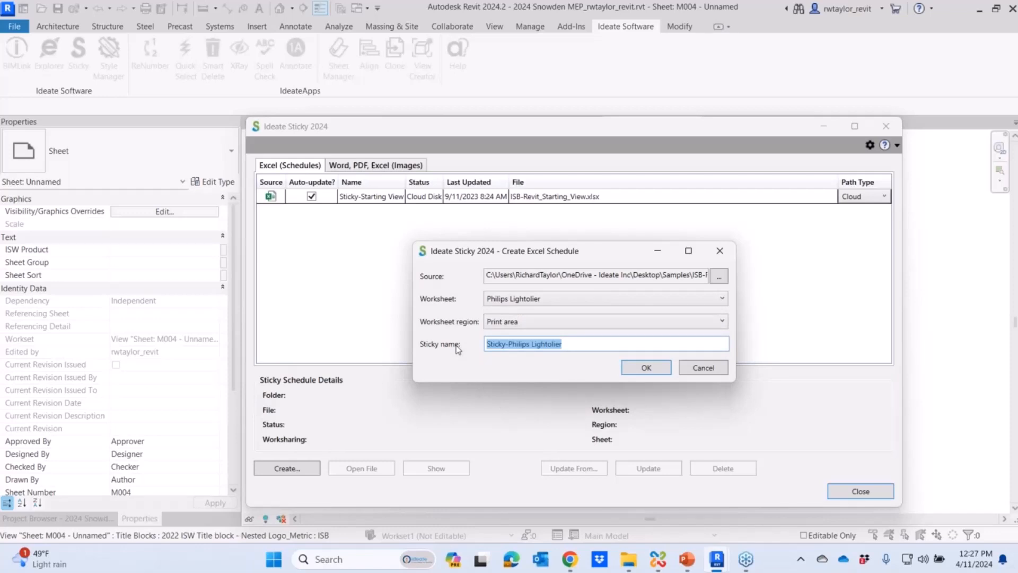
type("Lighting Schedule from Philips")
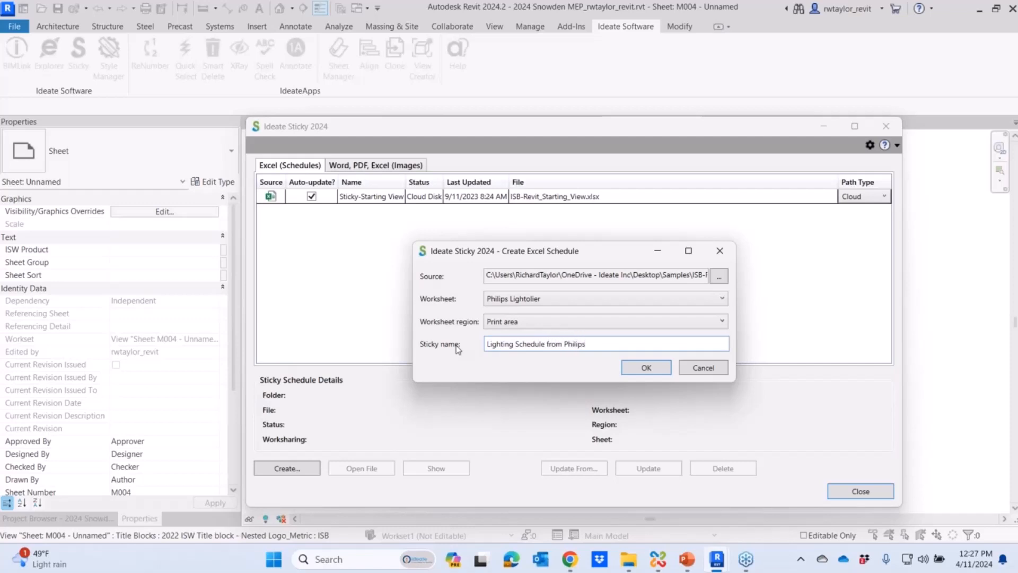
left_click(650, 370)
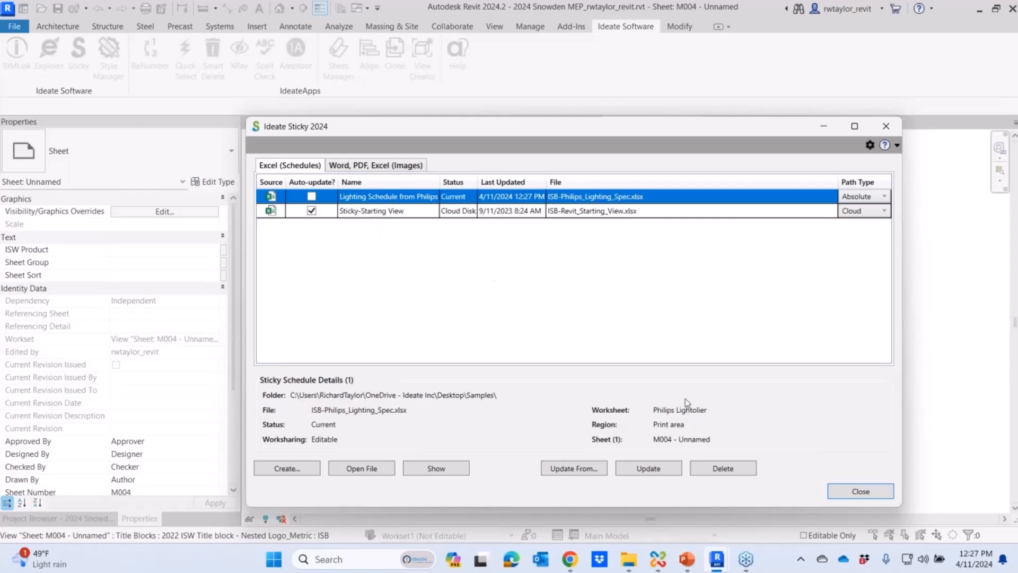
- Close Ideate Sticky and move the placed lighting schedule to the upper-left corner inside the sheet border
left_click(858, 499)
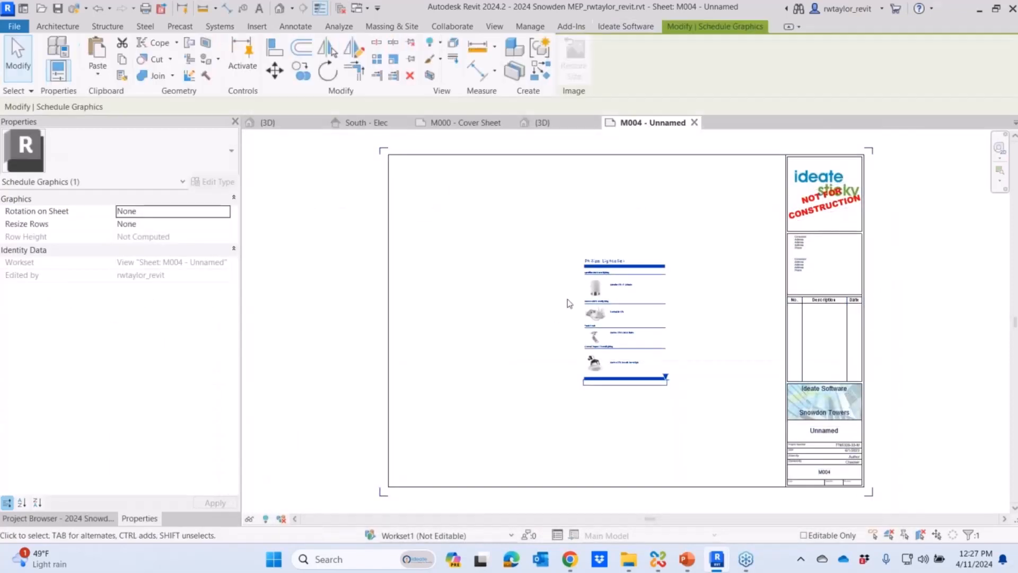
left_click_drag(586, 286, 404, 195)
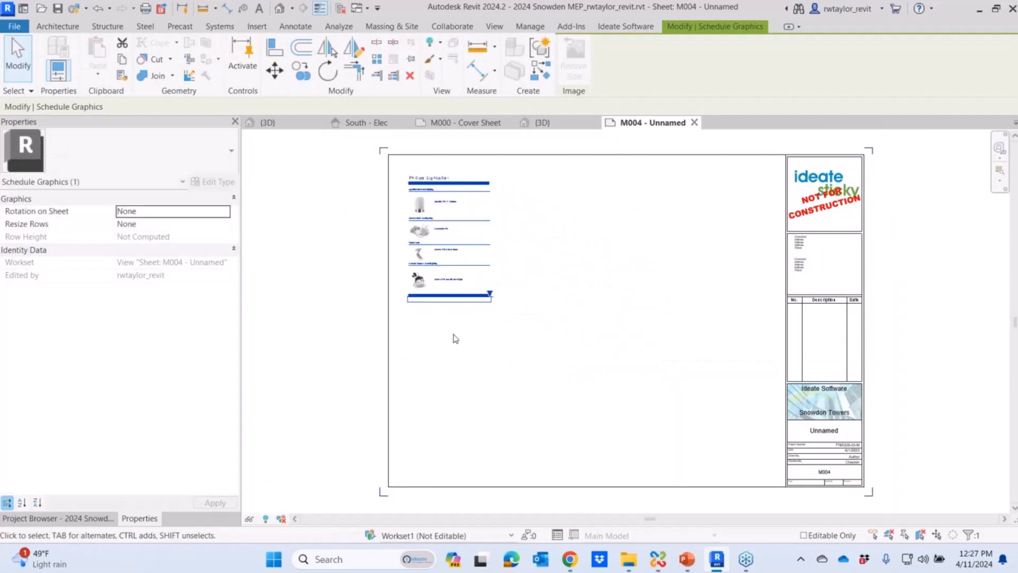
- Deselect the placed lighting schedule, examine its contents on the sheet and bring back the Project Browser
scroll(384, 223, "up", 2)
scroll(418, 210, "up", 3)
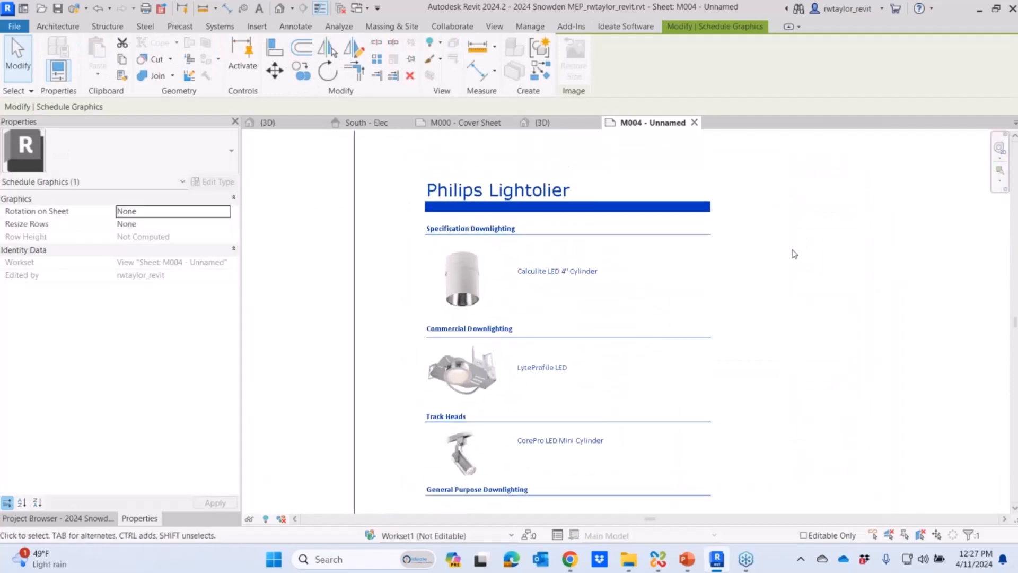
left_click(812, 260)
left_click(81, 515)
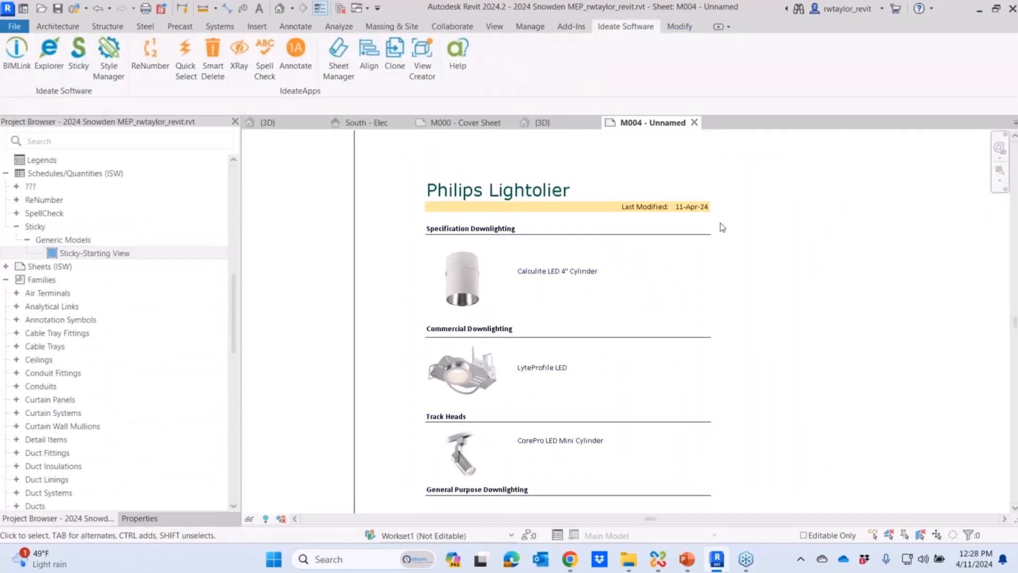
scroll(720, 222, "down", 3)
middle_click_drag(653, 242, 522, 260)
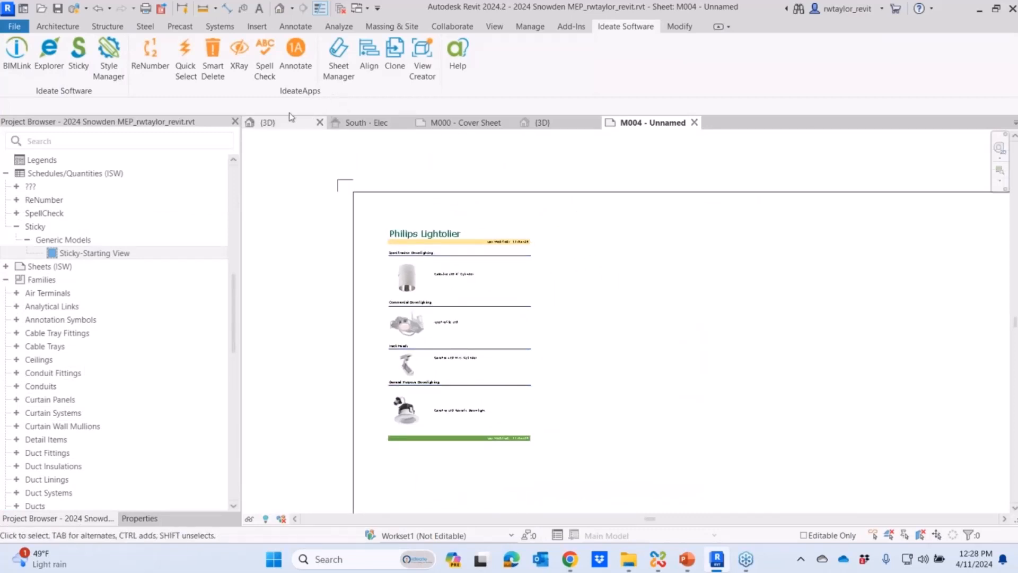
- Open the source workbook of "Lighting Schedule from Philips" from Ideate Sticky
left_click(78, 53)
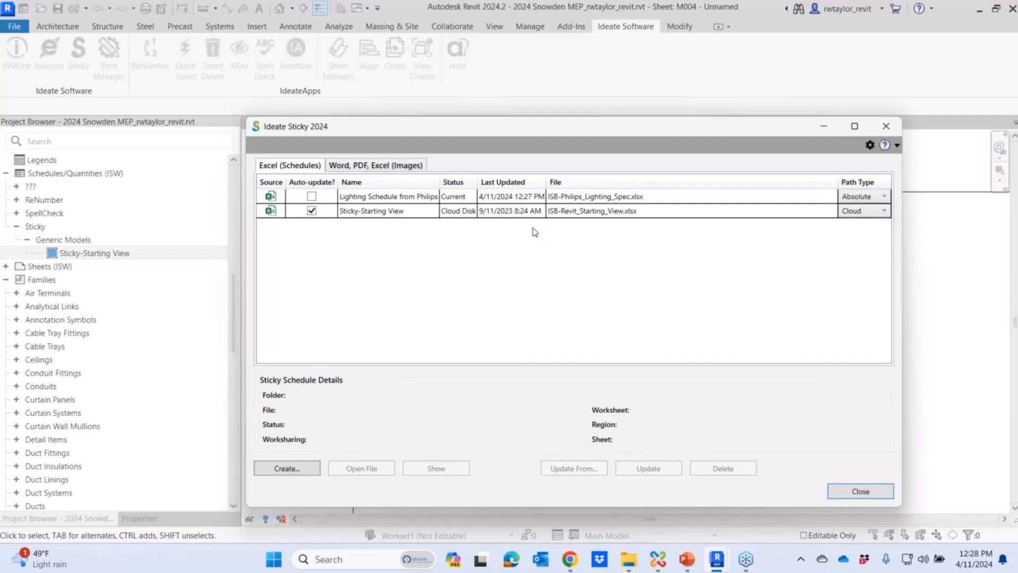
left_click(415, 202)
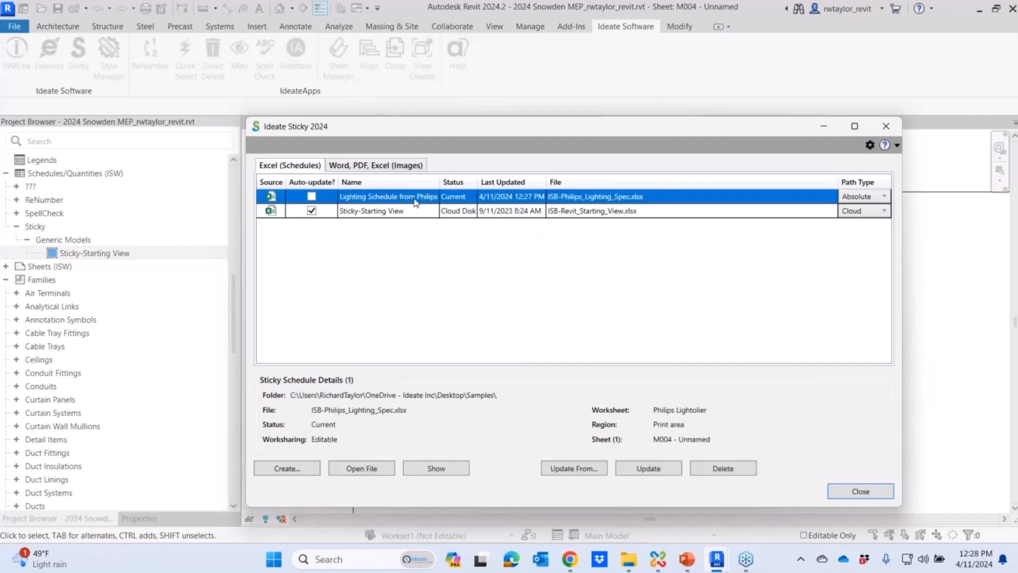
left_click(360, 469)
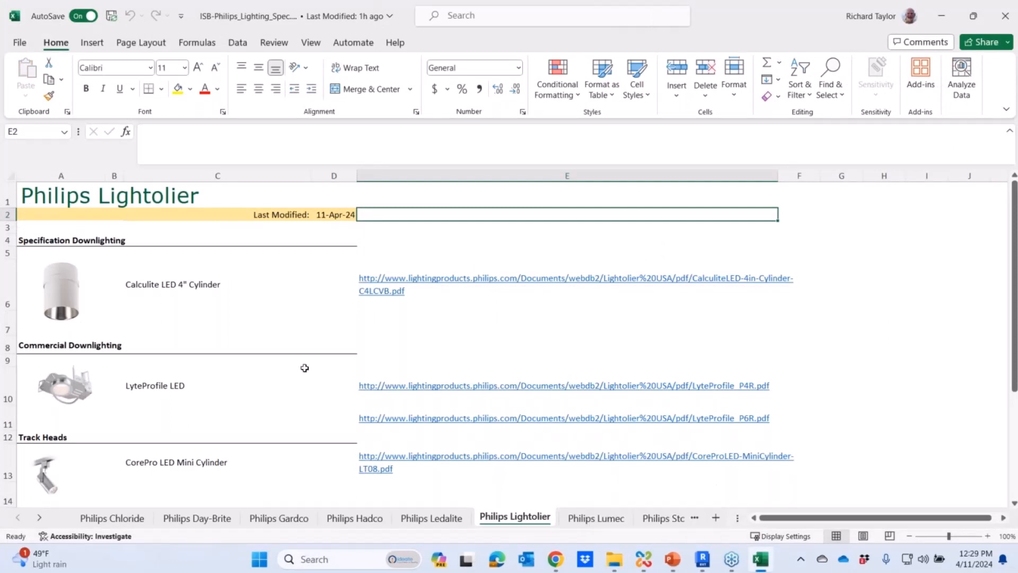
- Change the title in cell A1 of the Philips Lightolier worksheet to "Philips Lightolier for Boston Hospital Project"
left_click(122, 197)
type("er")
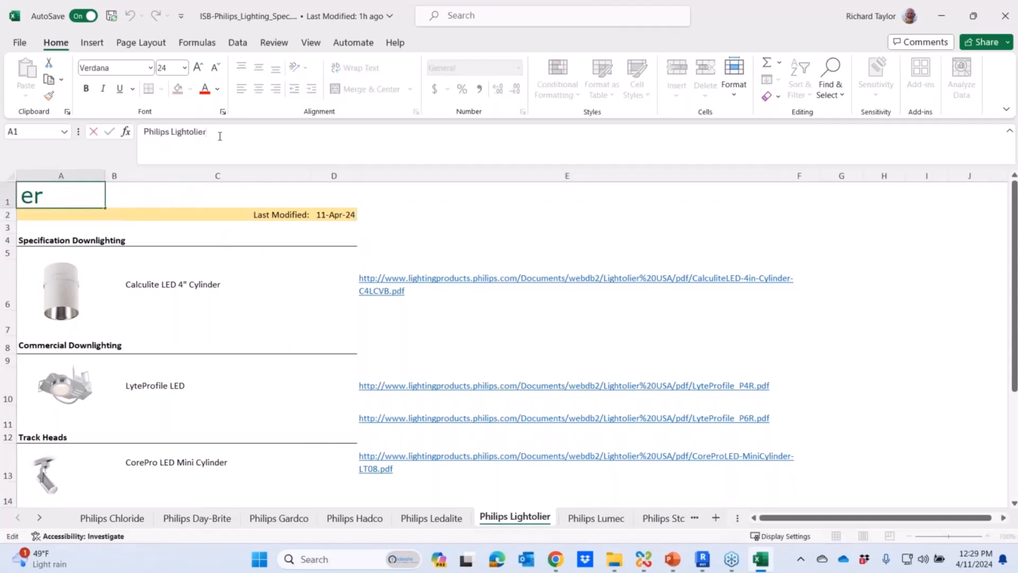
type(" for Boston Hospita")
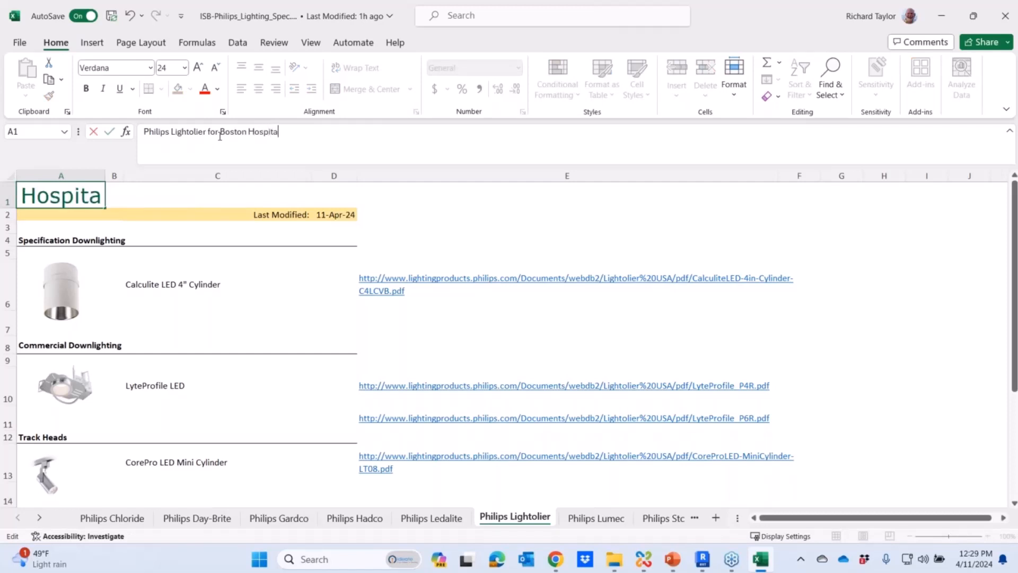
type("l Project")
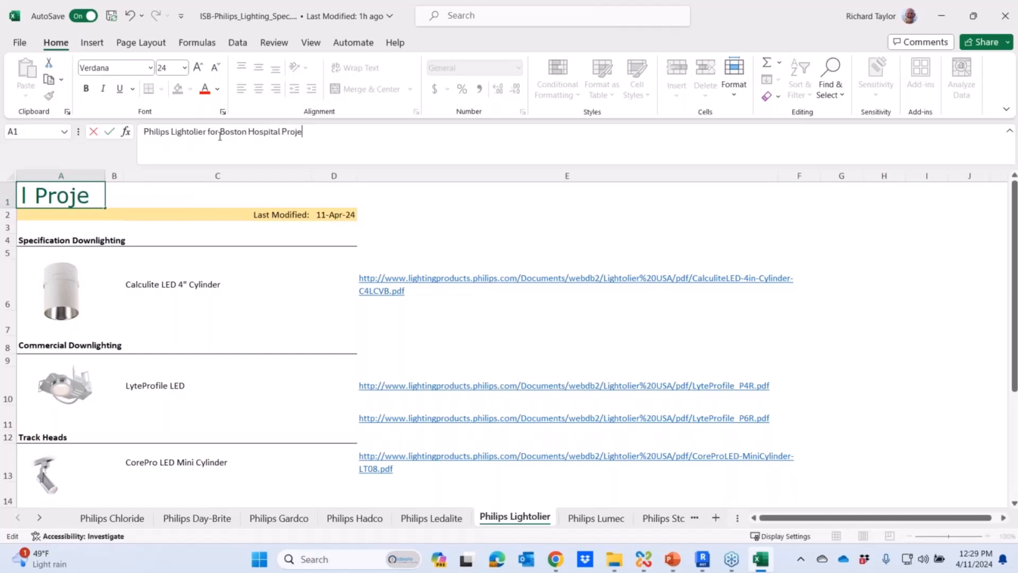
key("Return")
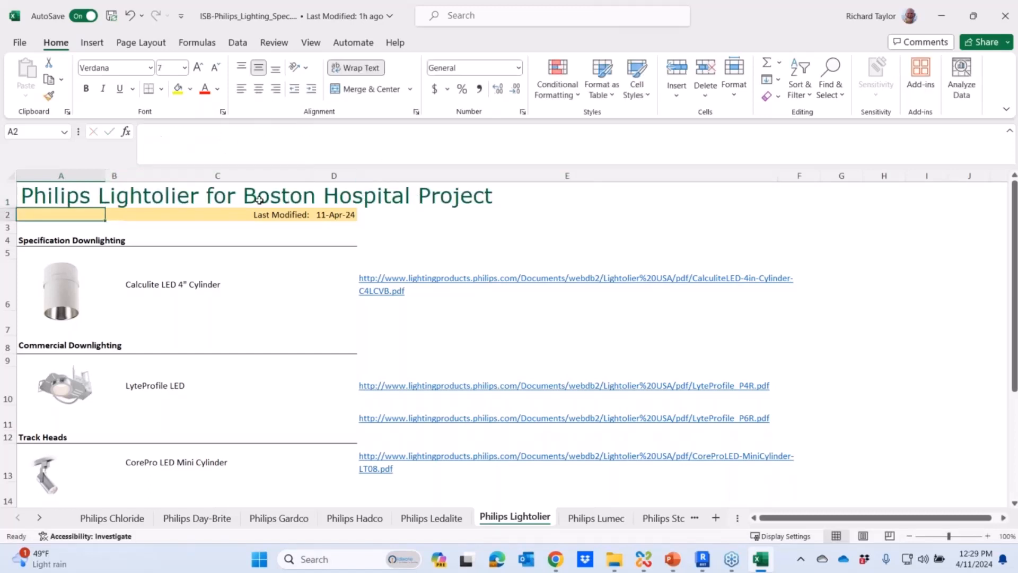
- Widen column A to hold most of the title and fill the header range A1:D2 with light orange
left_click_drag(106, 175, 433, 176)
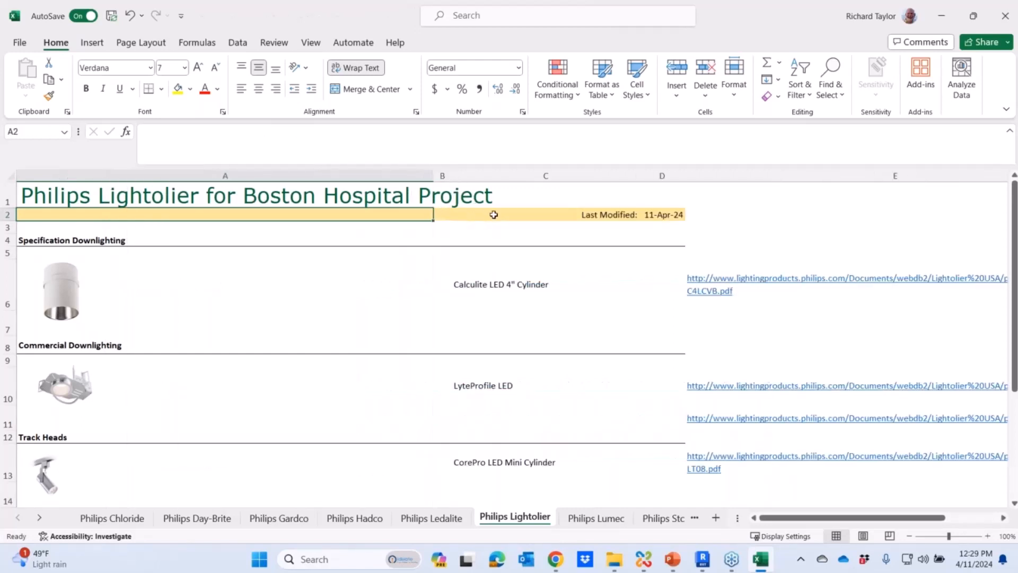
left_click(495, 213)
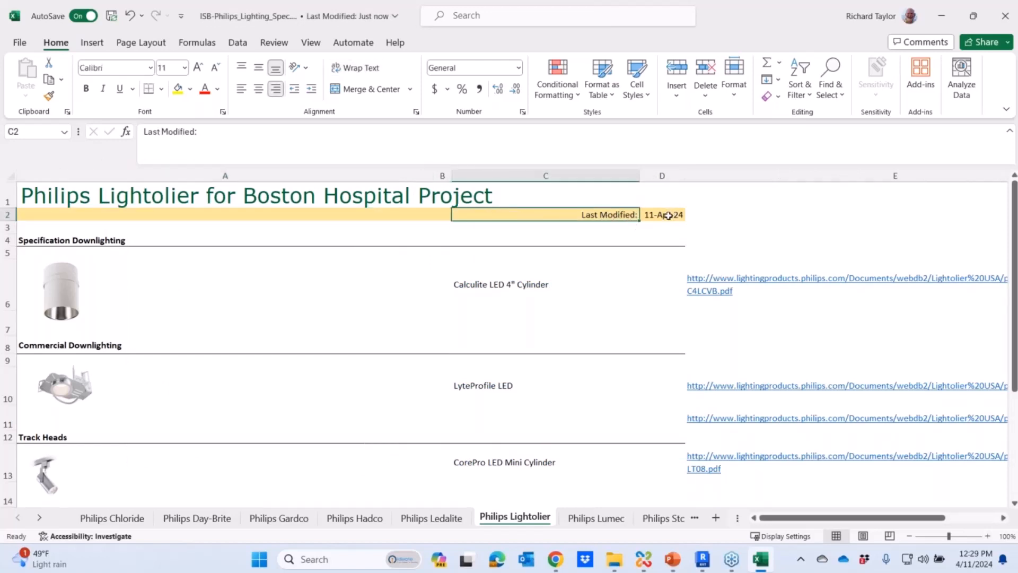
left_click_drag(668, 215, 127, 196)
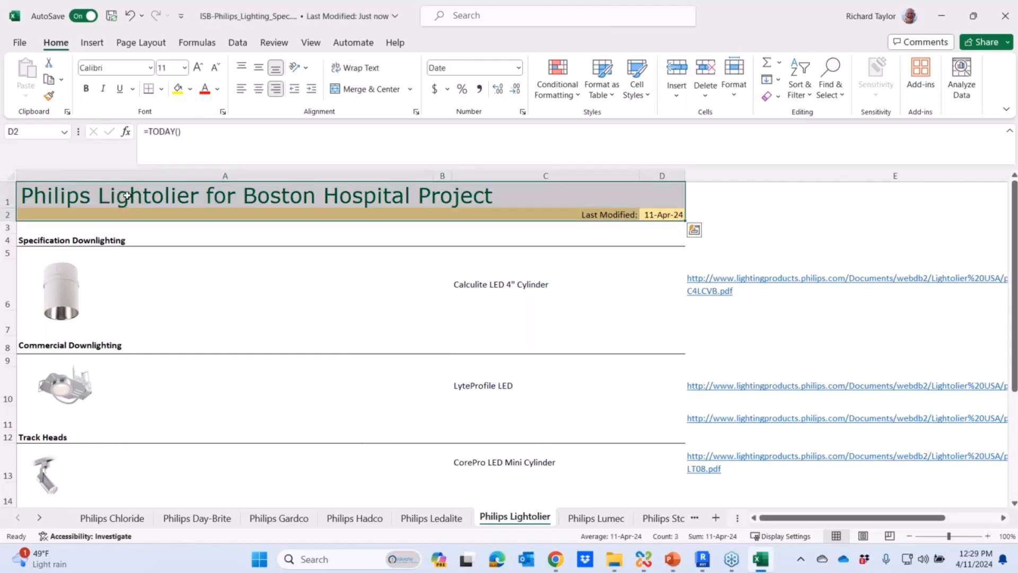
left_click(190, 89)
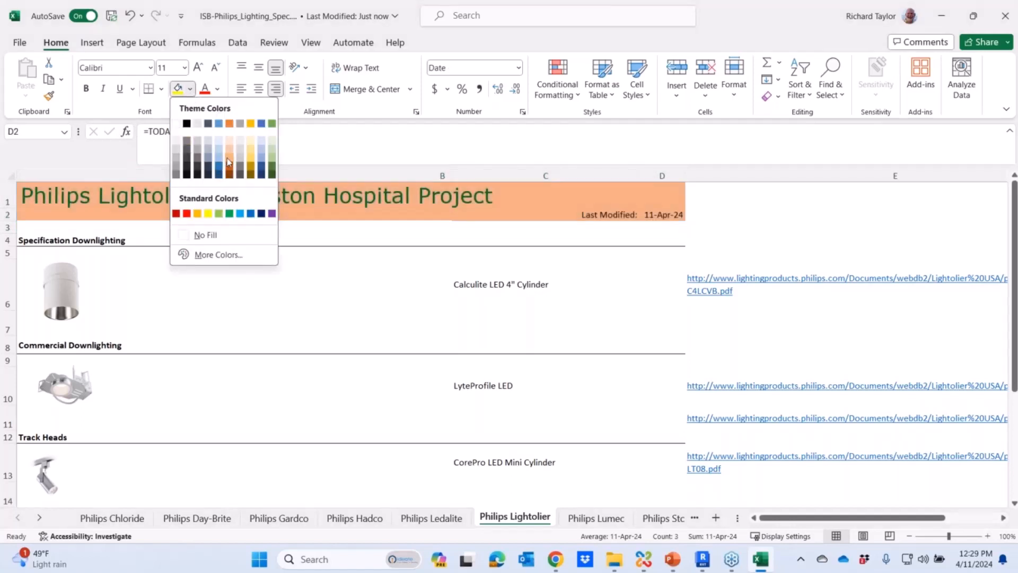
left_click(293, 284)
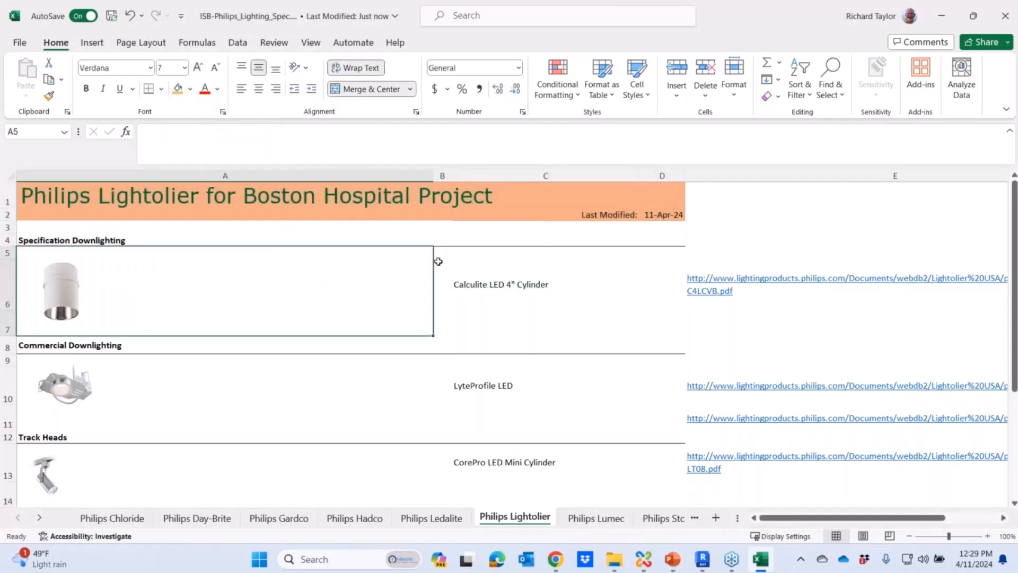
- Define a named range "small" covering A1:D14, leaving out the General Purpose Downlighting section
left_click_drag(1014, 286, 1013, 393)
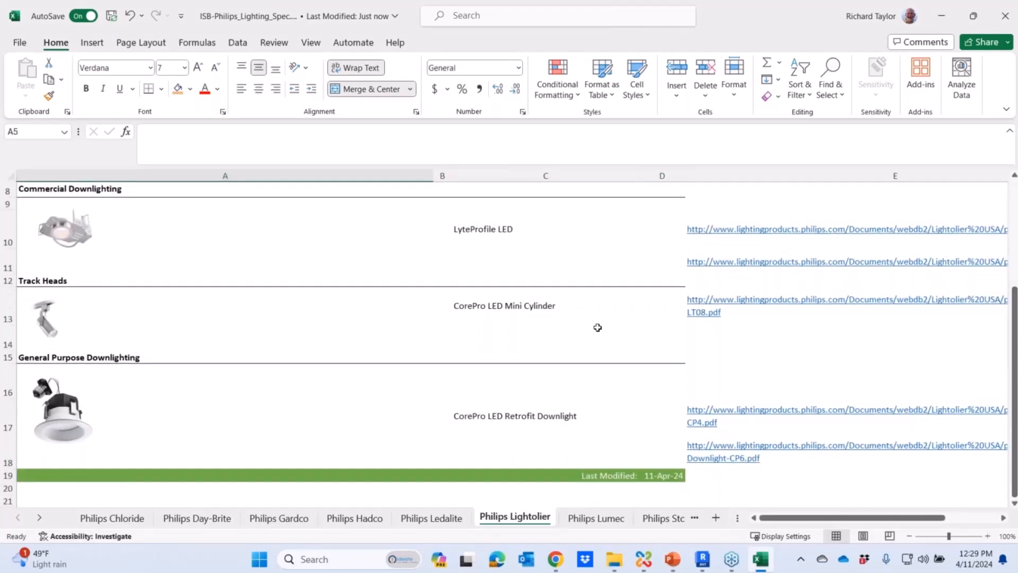
left_click_drag(642, 342, 37, 120)
left_click(38, 135)
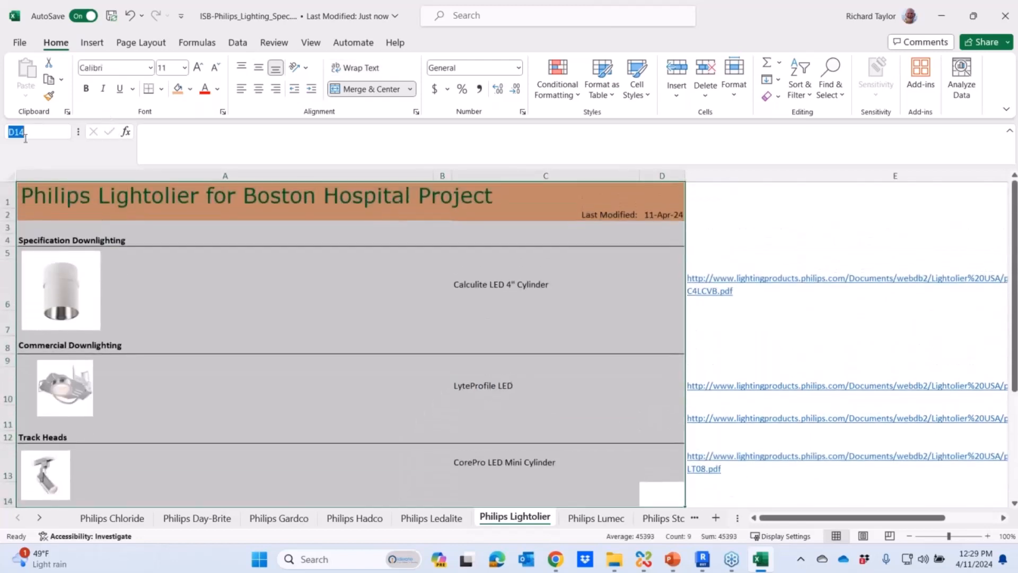
type("small")
- Select the Print_Area range and the "small" range in turn to compare their extents
left_click(64, 131)
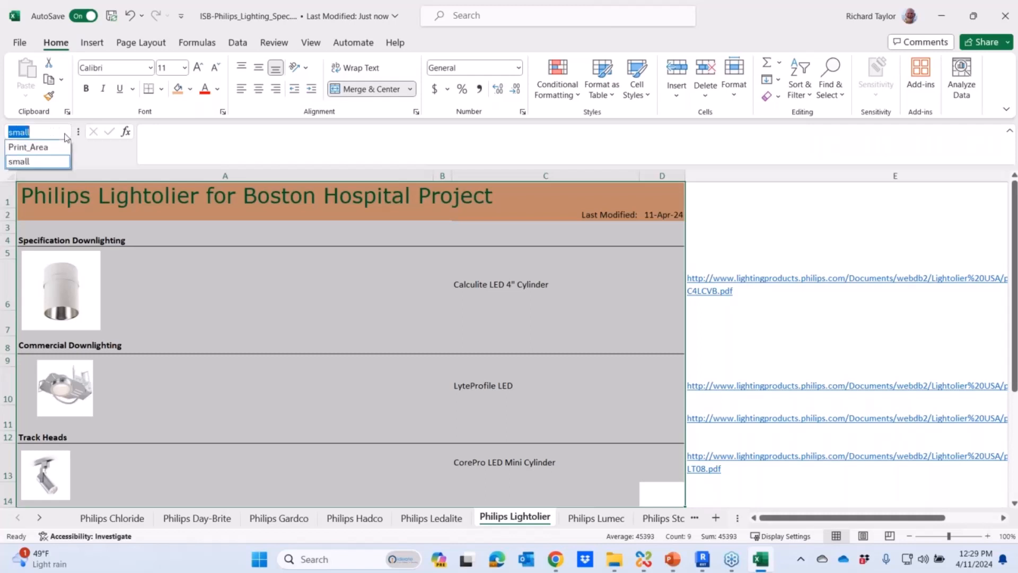
left_click(50, 146)
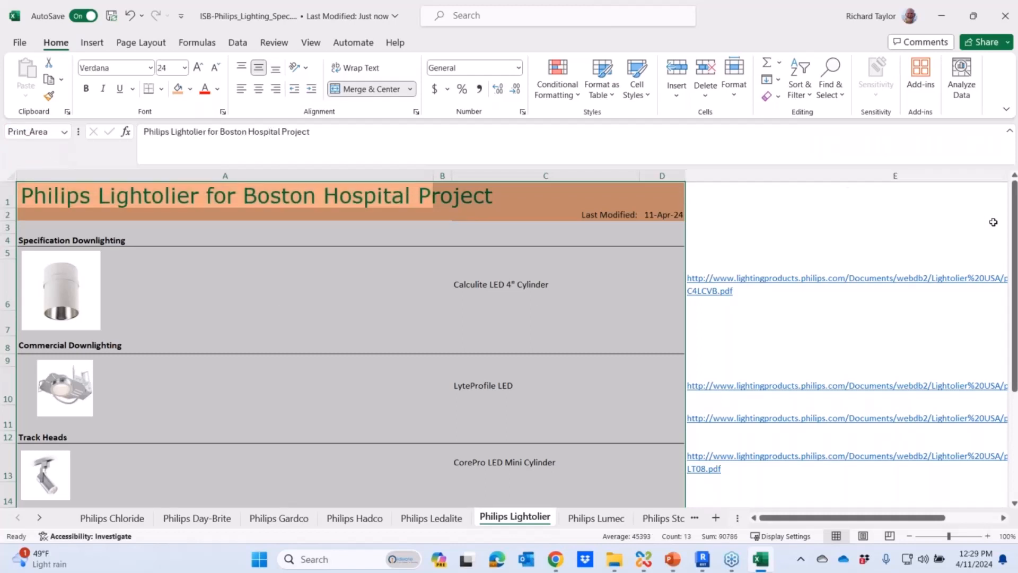
left_click_drag(1014, 228, 1014, 183)
left_click(64, 132)
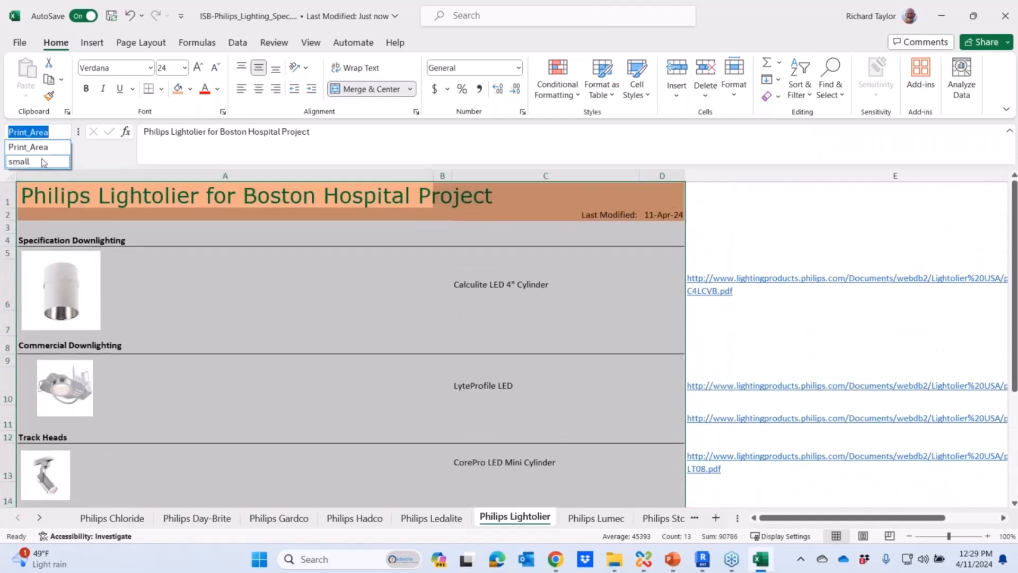
left_click(17, 159)
left_click_drag(1014, 228, 1014, 183)
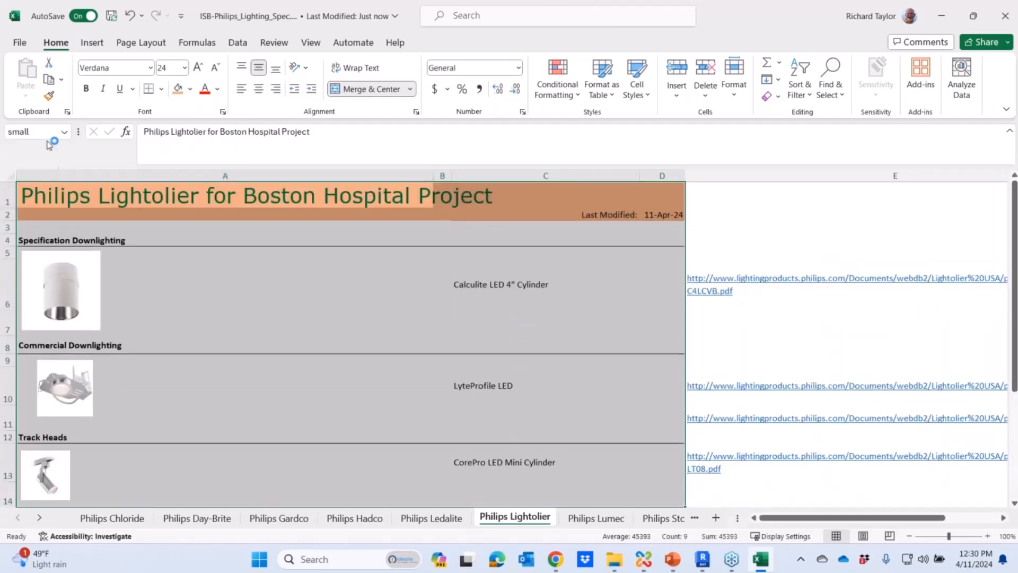
- Save and close the workbook, and update "Lighting Schedule from Philips" in Ideate Sticky
left_click(112, 16)
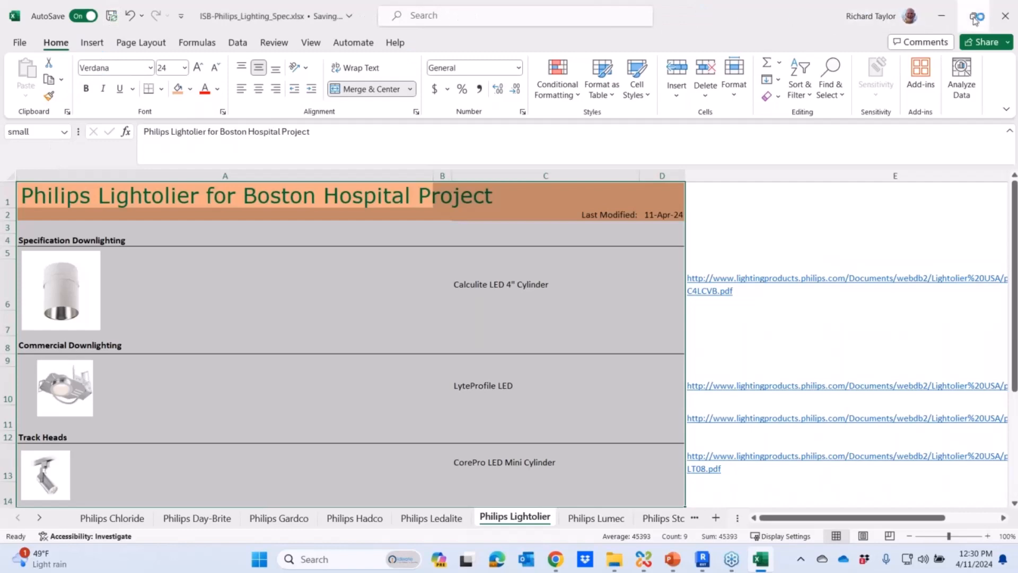
left_click(1003, 17)
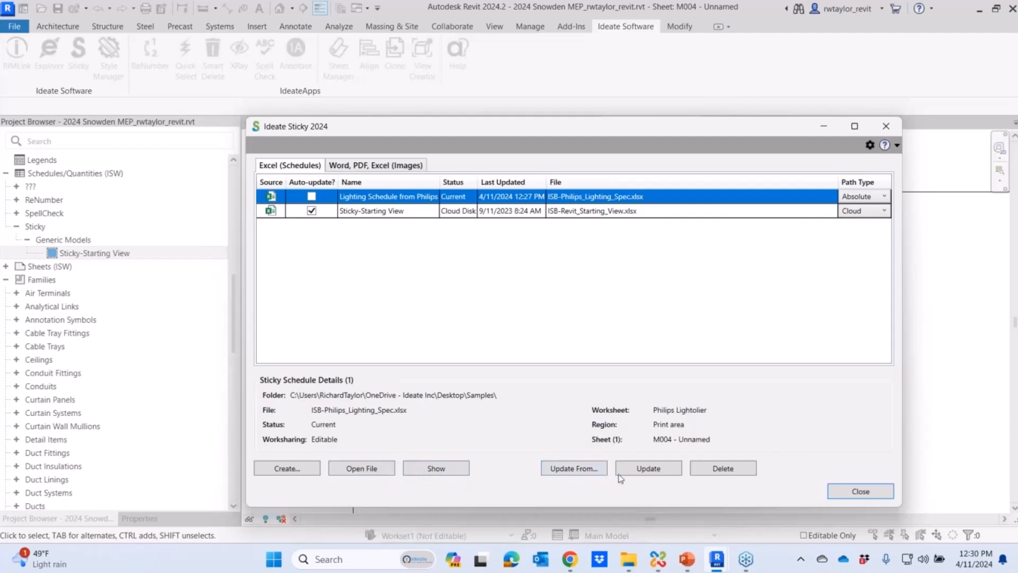
left_click(643, 470)
left_click(846, 492)
- Check the updated schedule on the sheet and update it in Ideate Sticky from the region "small" of the Philips Lightolier worksheet
scroll(739, 346, "up", 3)
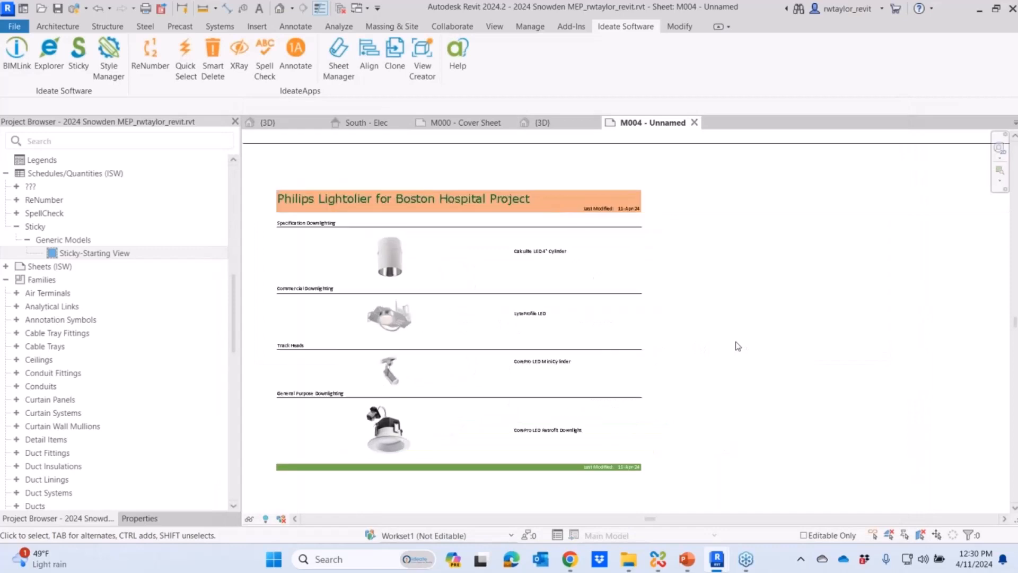
middle_click_drag(735, 346, 755, 336)
scroll(377, 439, "up", 2)
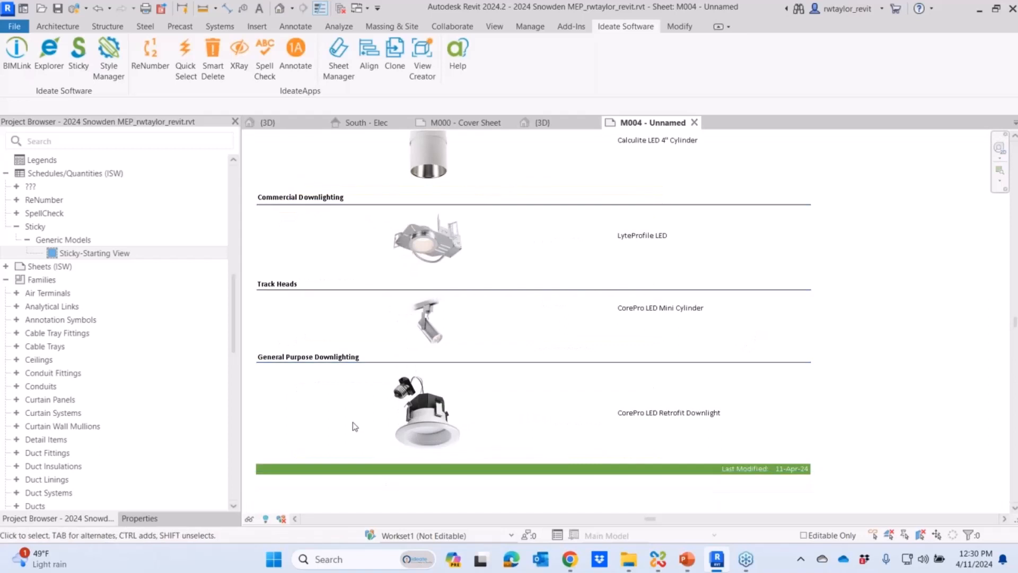
scroll(351, 359, "down", 1)
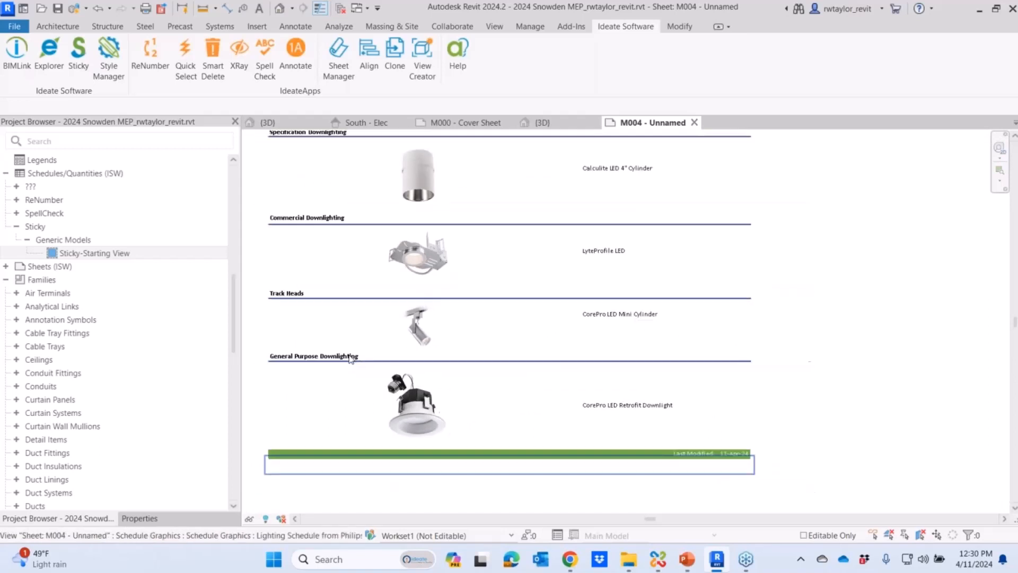
left_click(80, 79)
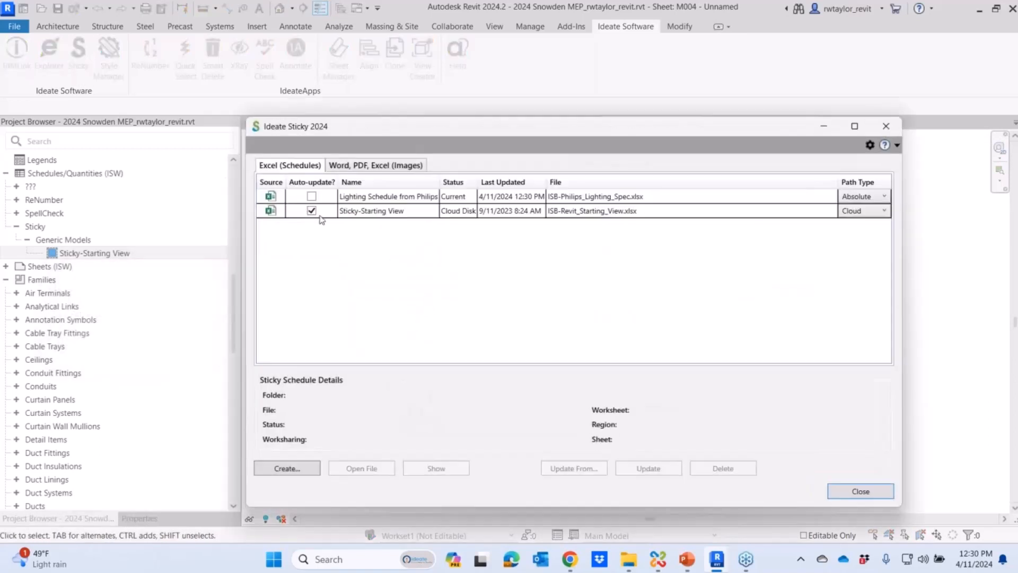
left_click(360, 198)
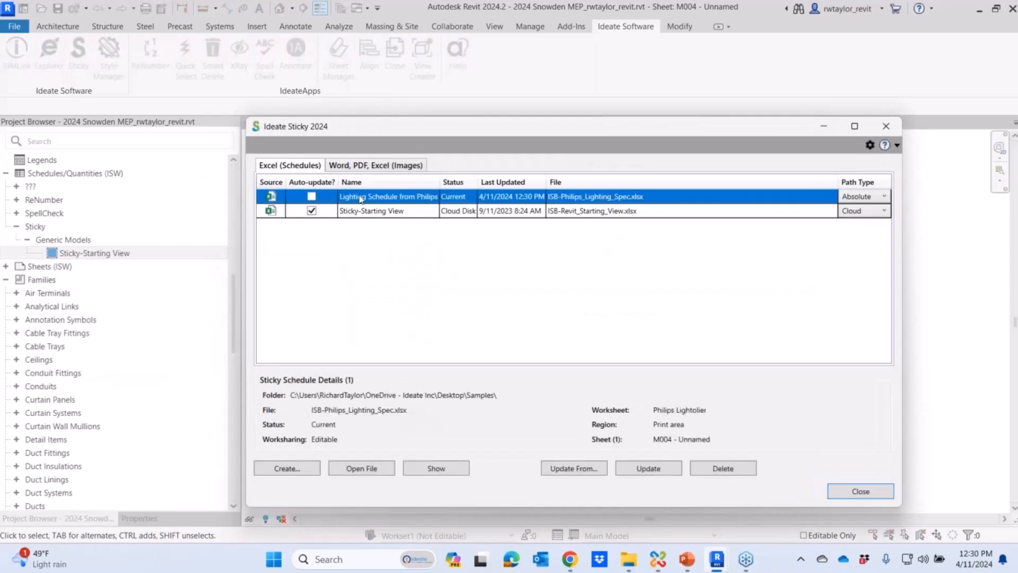
left_click(569, 469)
left_click(451, 346)
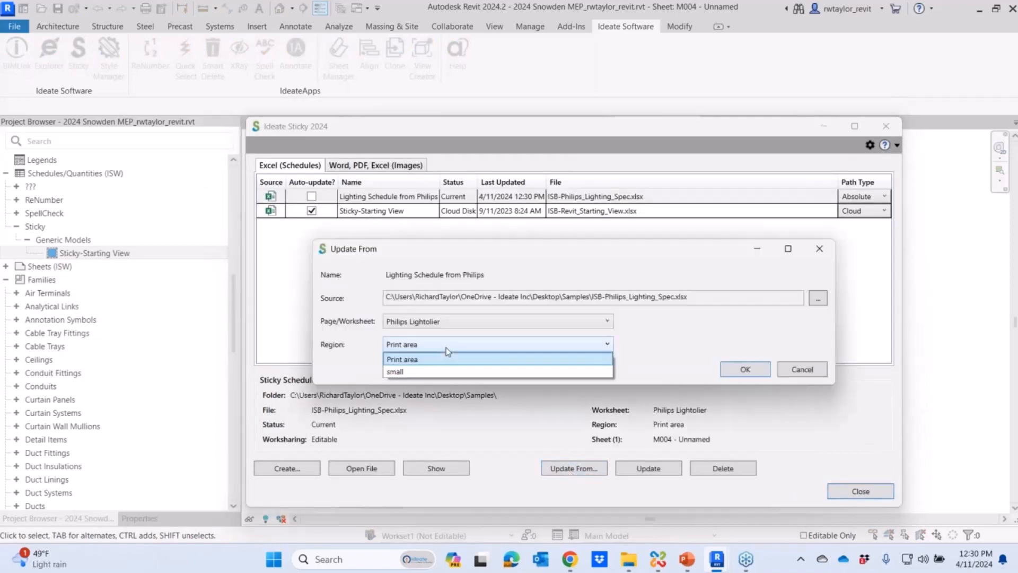
left_click(413, 371)
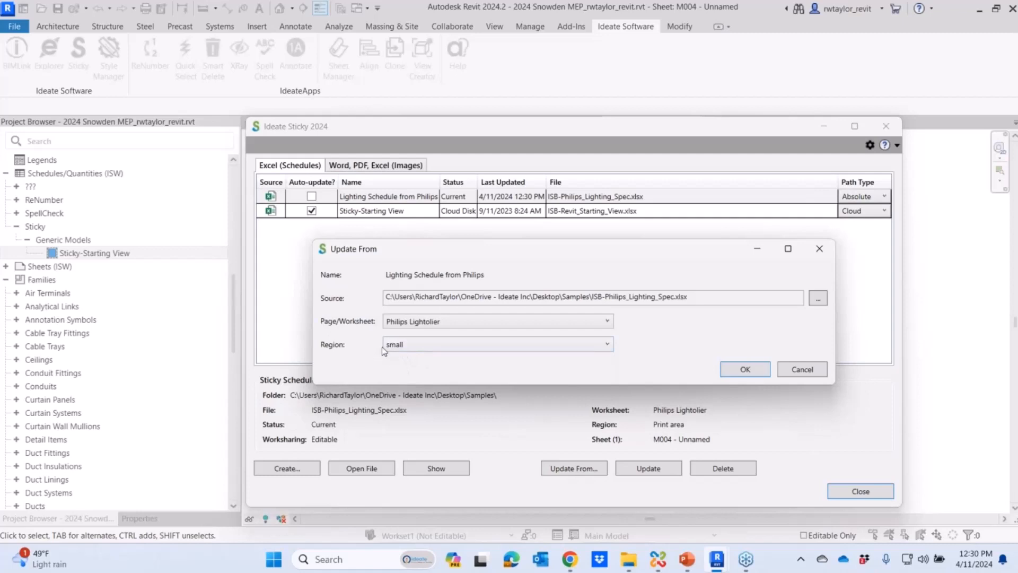
left_click(745, 370)
left_click(849, 492)
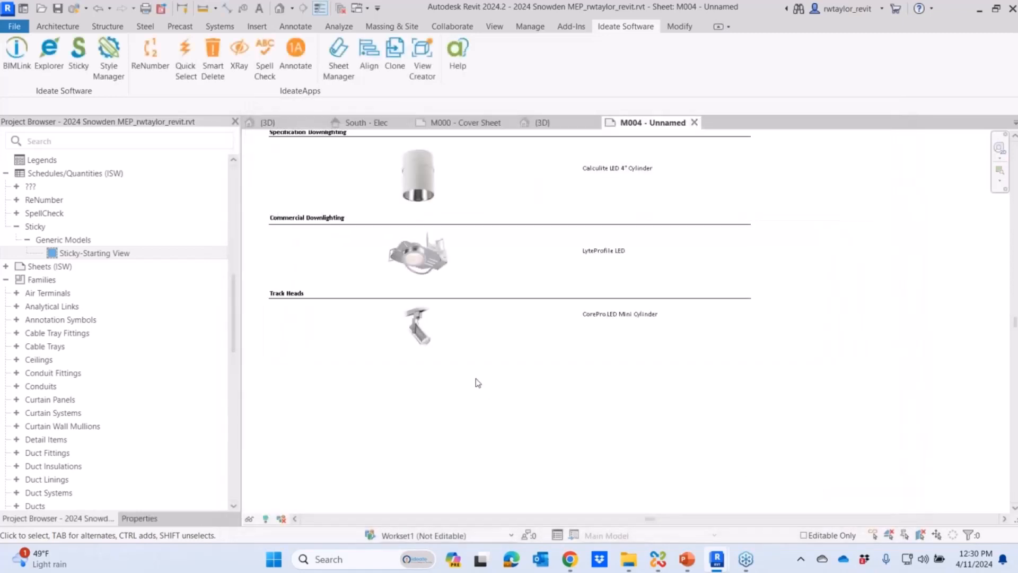
- In Ideate Sticky, try auto-update on "Lighting Schedule from Philips" and switch off auto-update for "Sticky-Starting View"
scroll(478, 381, "down", 2)
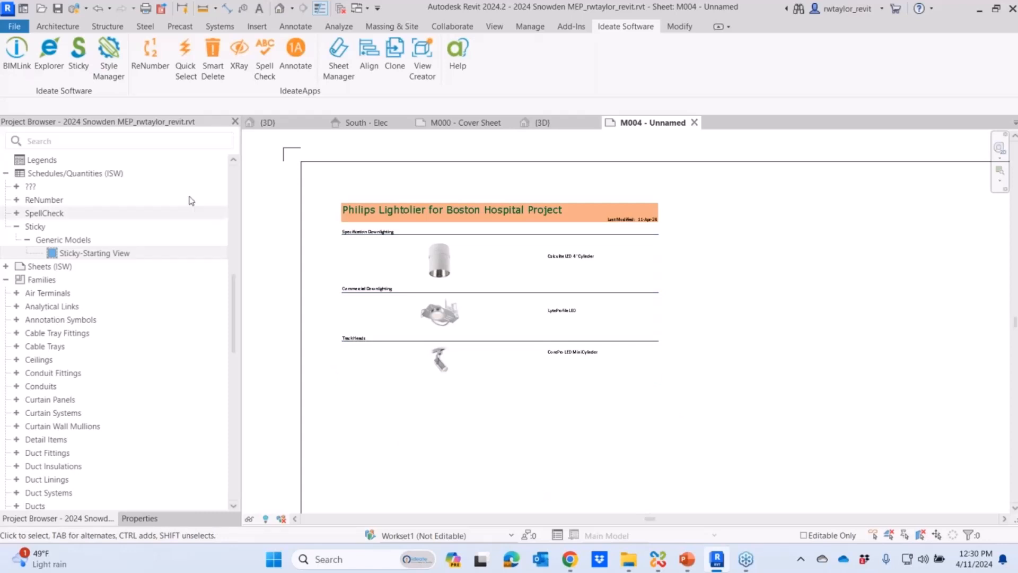
left_click(79, 52)
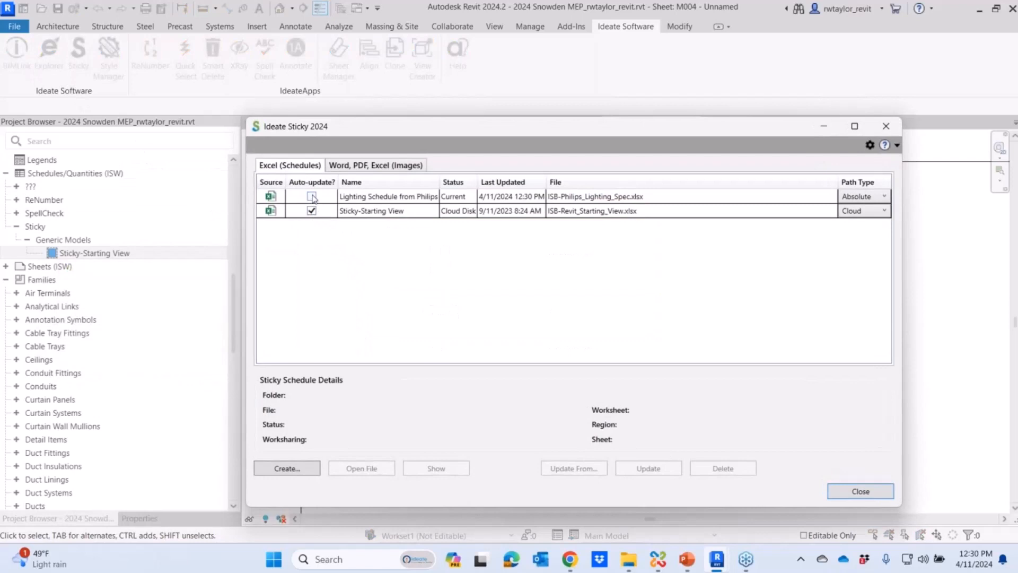
left_click(311, 196)
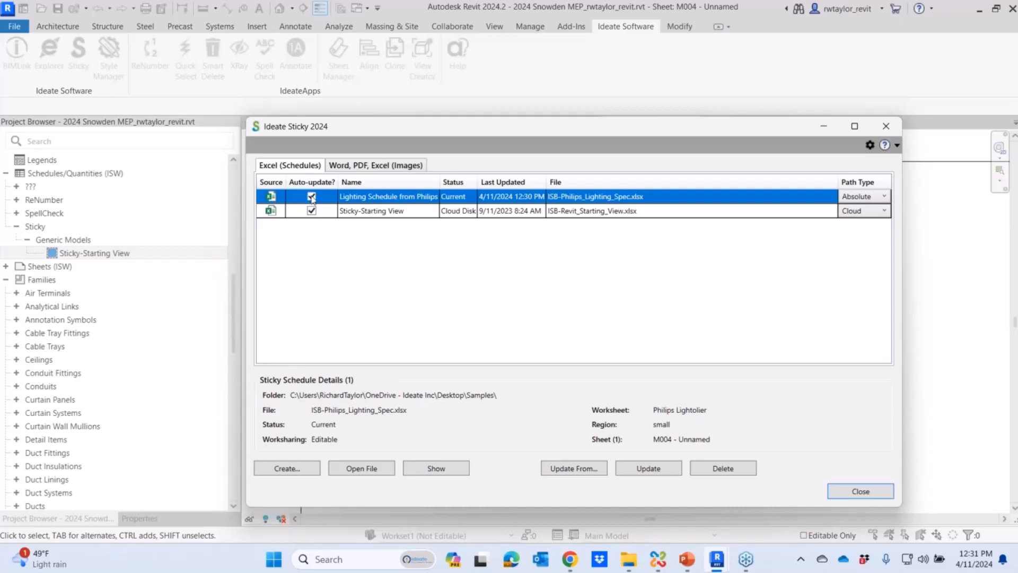
left_click(312, 196)
left_click(312, 211)
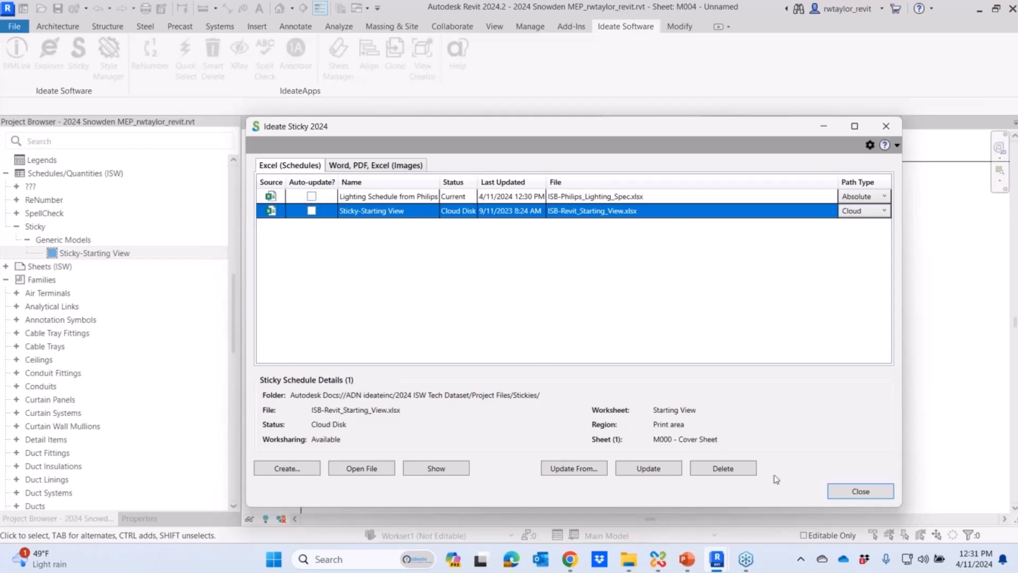
left_click(860, 491)
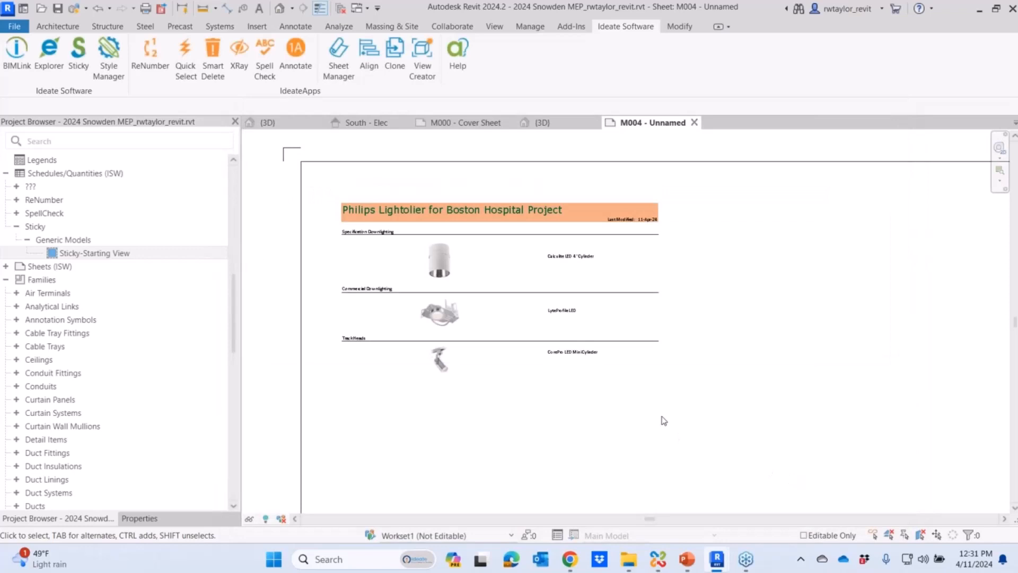
- Fit the whole M004 sheet in the view
scroll(626, 422, "down", 2)
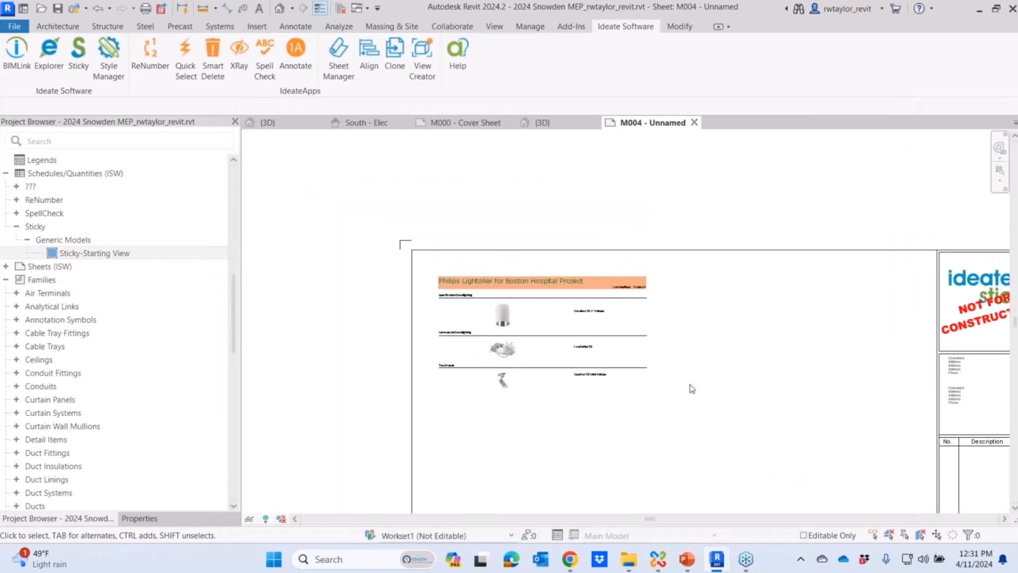
right_click(628, 199)
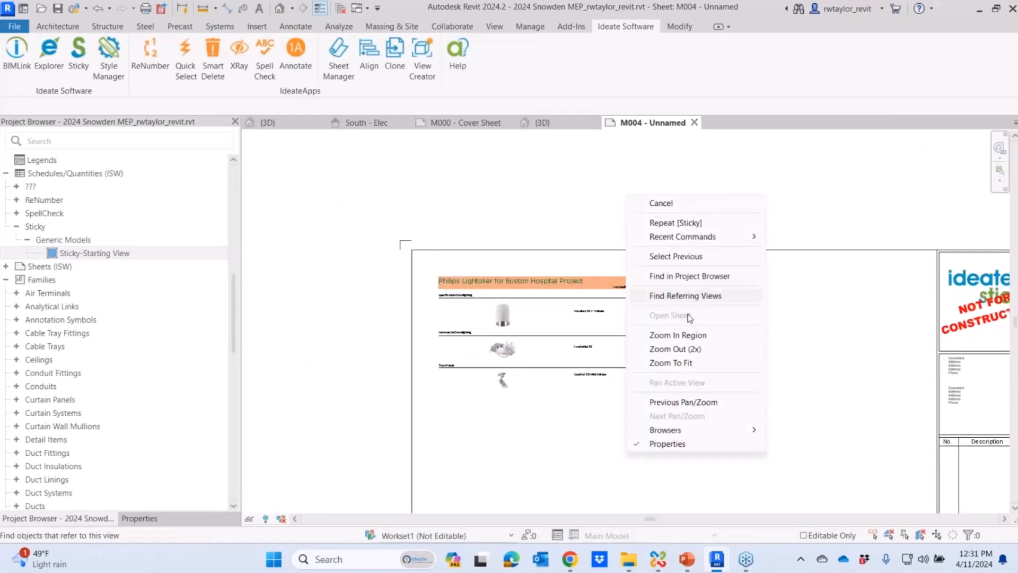
left_click(689, 363)
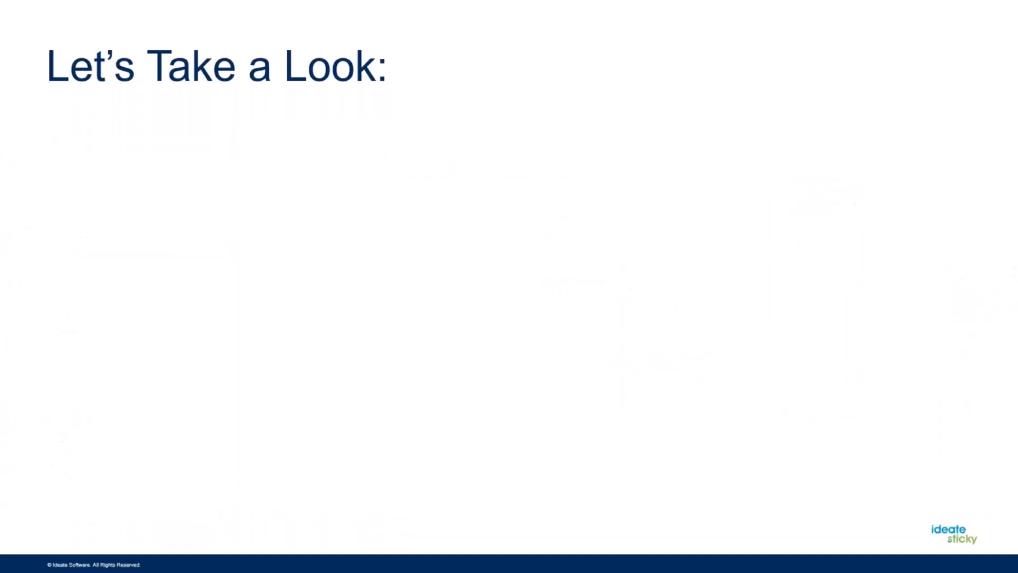
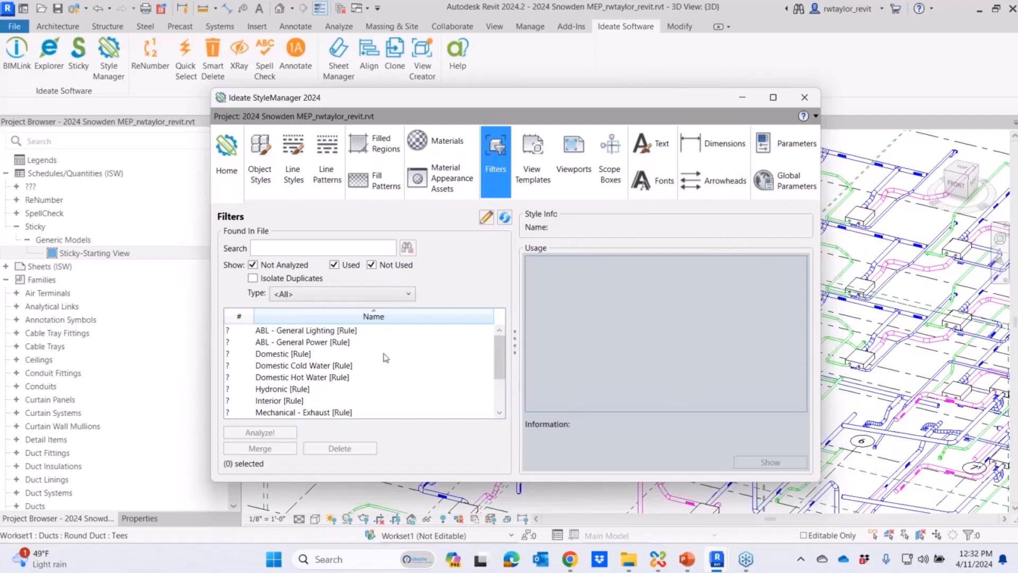
- Analyze every filter from ABL - General Lighting through Vent and sort the list by usage count, highest first
left_click(307, 331)
left_click_drag(500, 361, 499, 388)
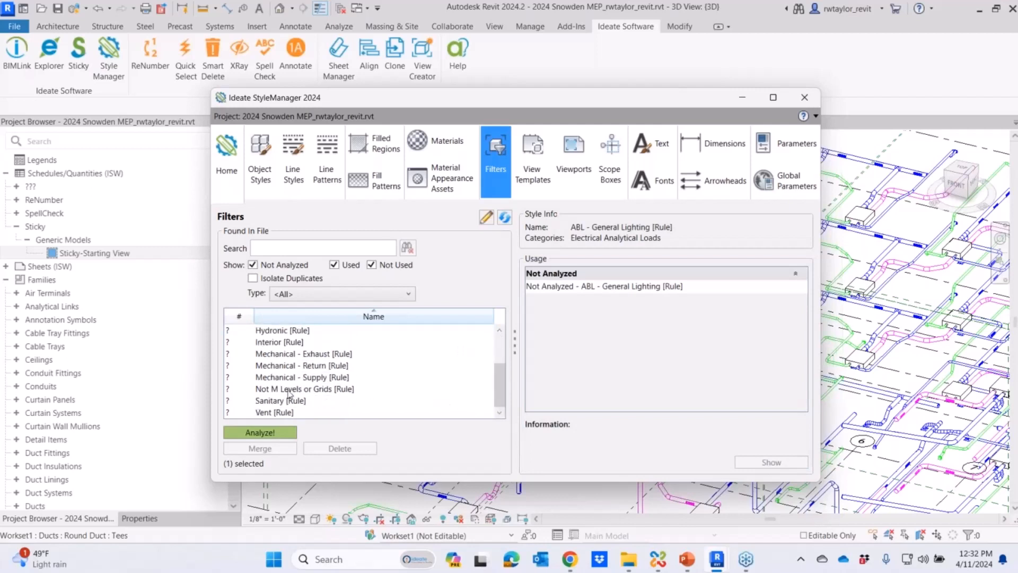
left_click(277, 414, "shift")
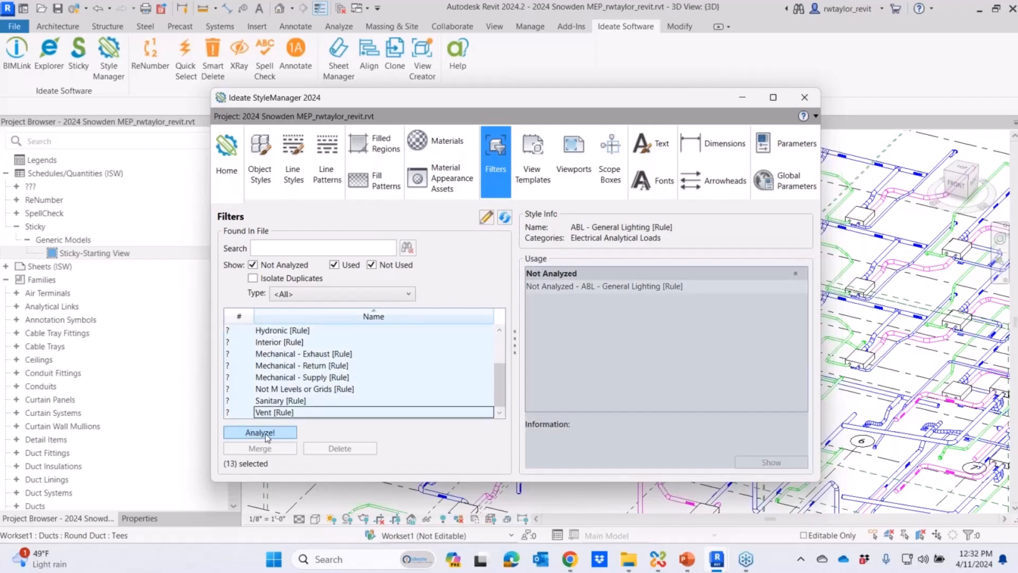
left_click(267, 435)
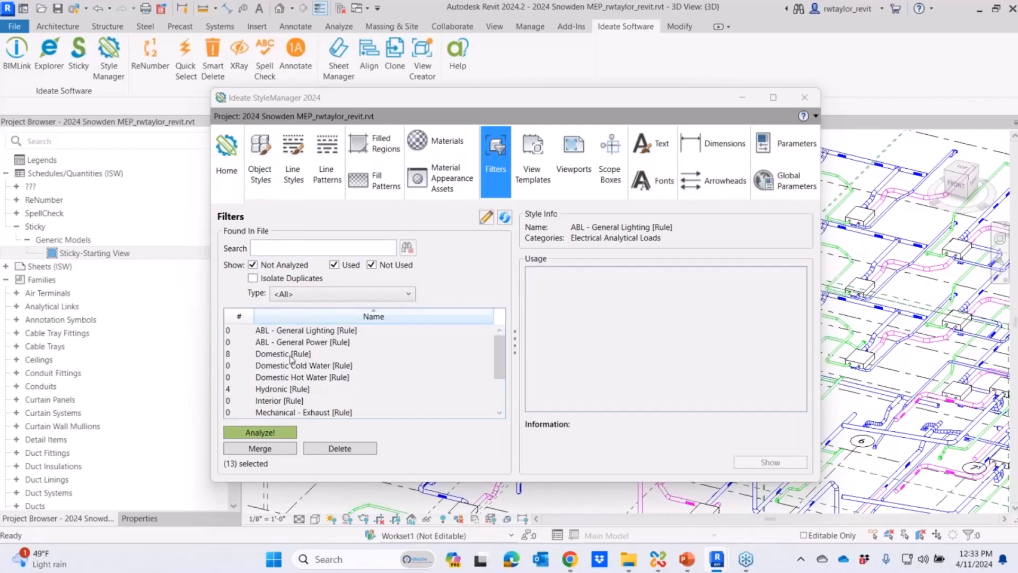
left_click(237, 318)
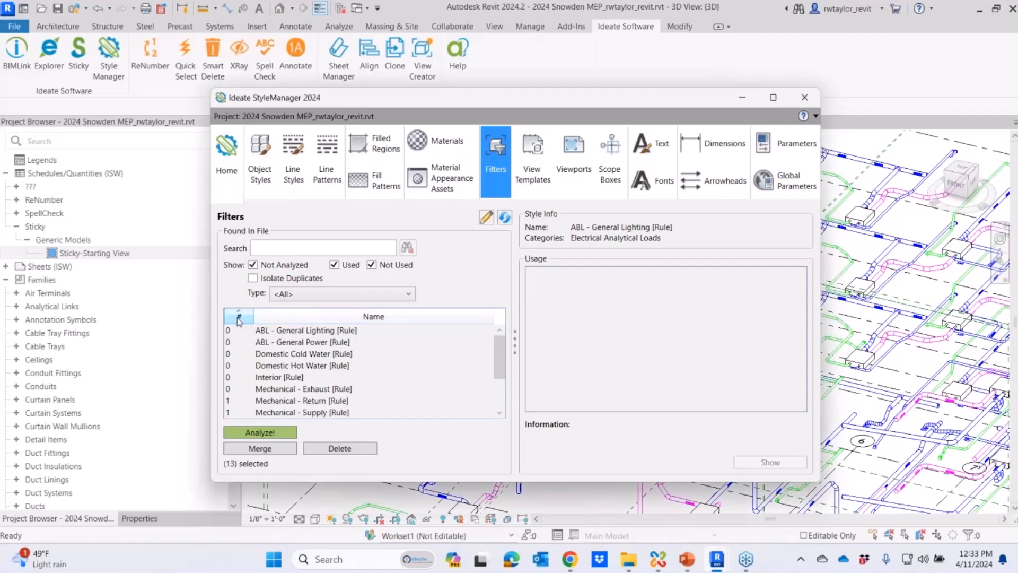
left_click(238, 318)
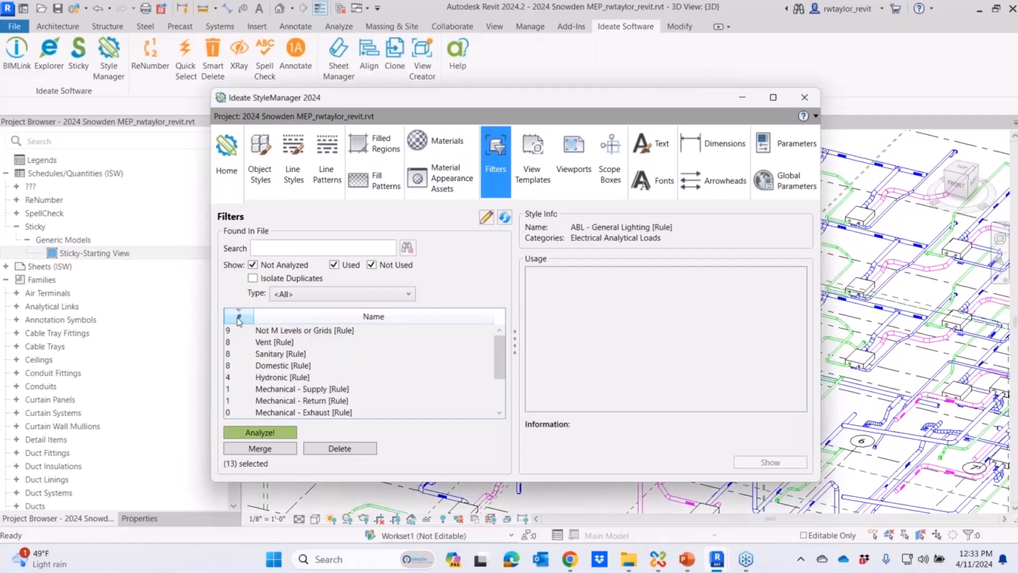
- From the Domestic filter's usage, open the overrides of drafting view ROOF TOP UNIT INSTALLATION and disable the Domestic filter there
left_click(281, 366)
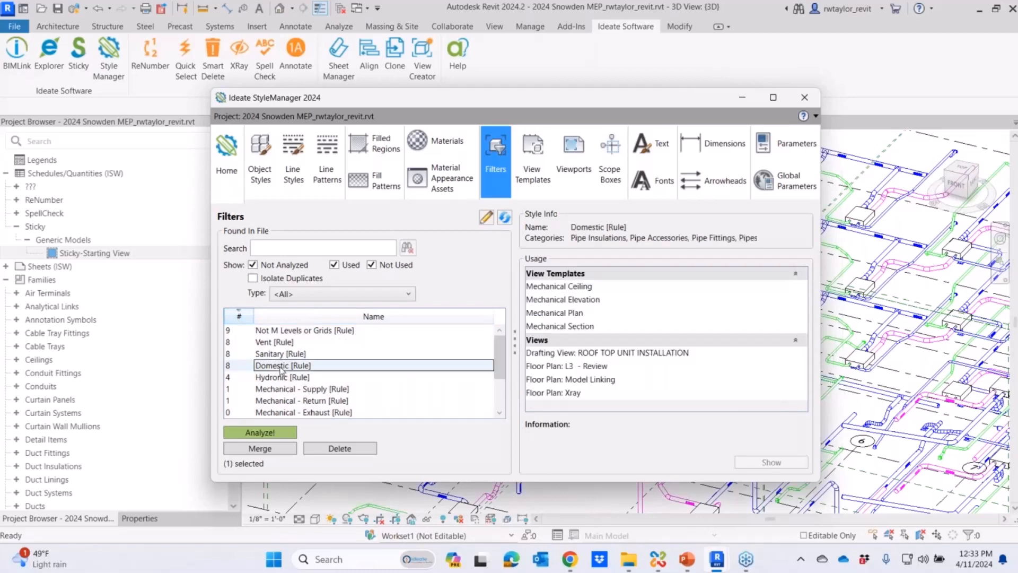
left_click_drag(594, 482, 594, 513)
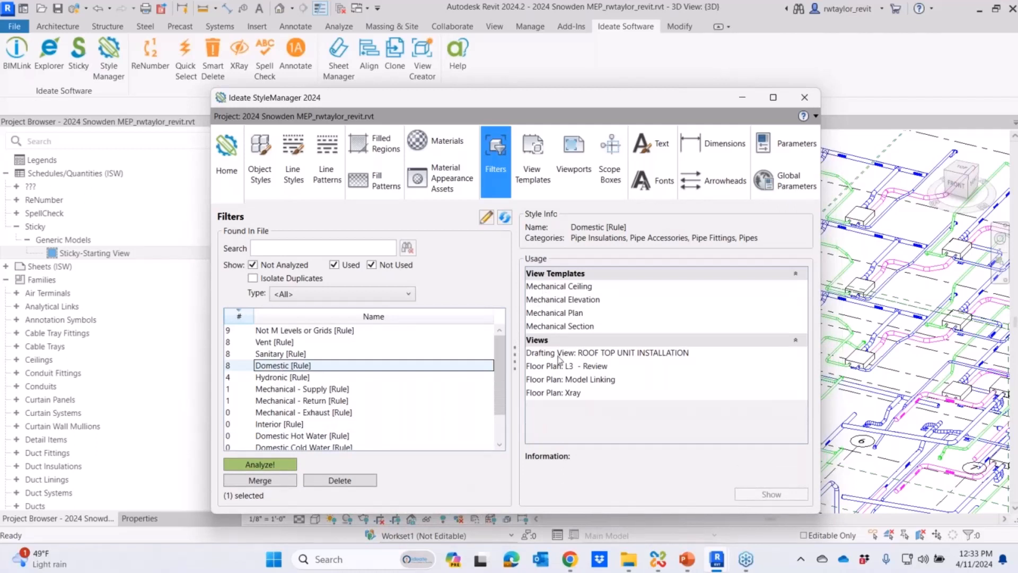
left_click_drag(561, 103, 366, 92)
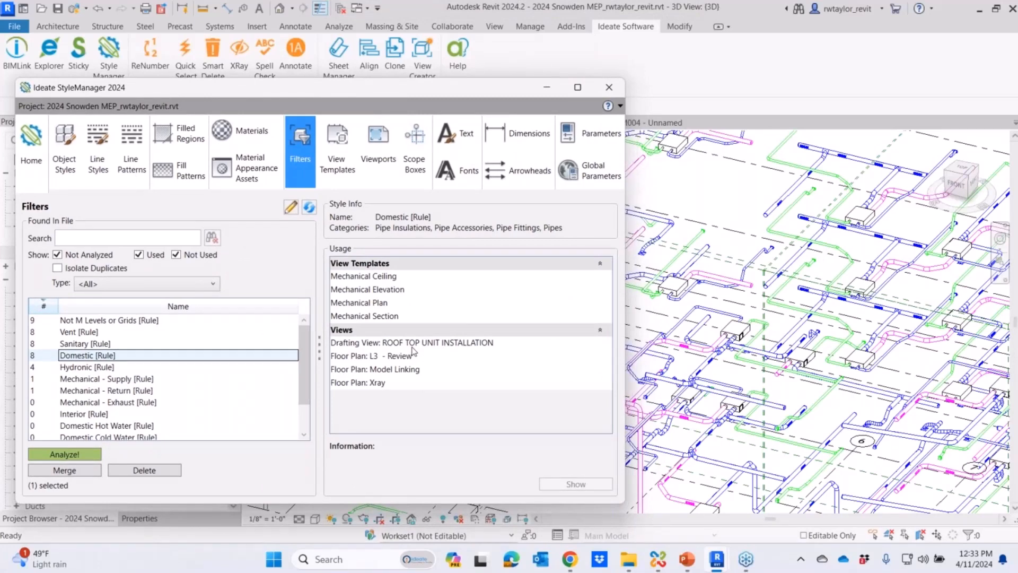
double_click(412, 346)
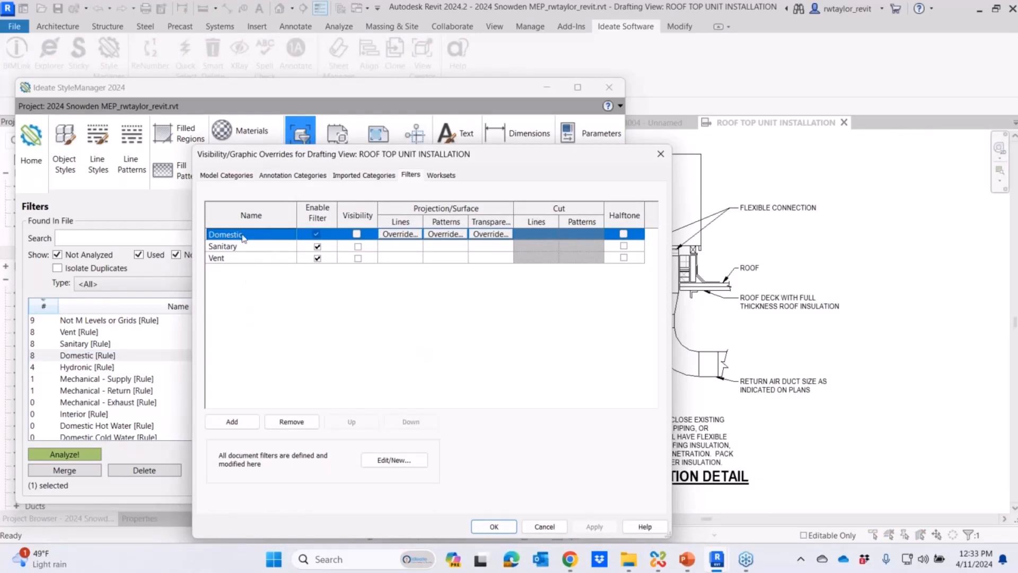
left_click(316, 235)
left_click(589, 528)
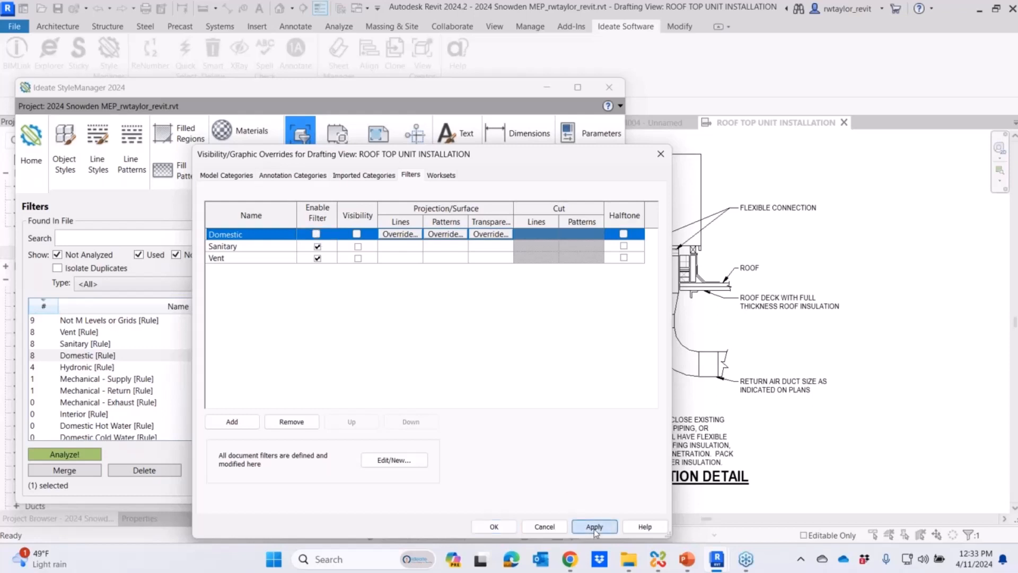
left_click(494, 527)
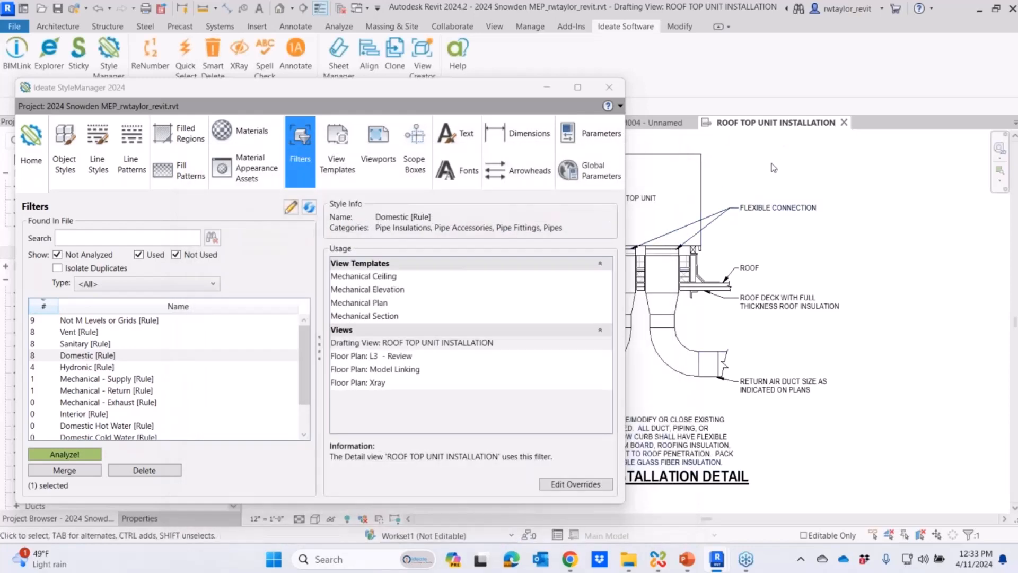
- List the view templates by usage count, highest first, and check where Mechanical Elevation and Mechanical Section are used
left_click_drag(424, 93, 627, 70)
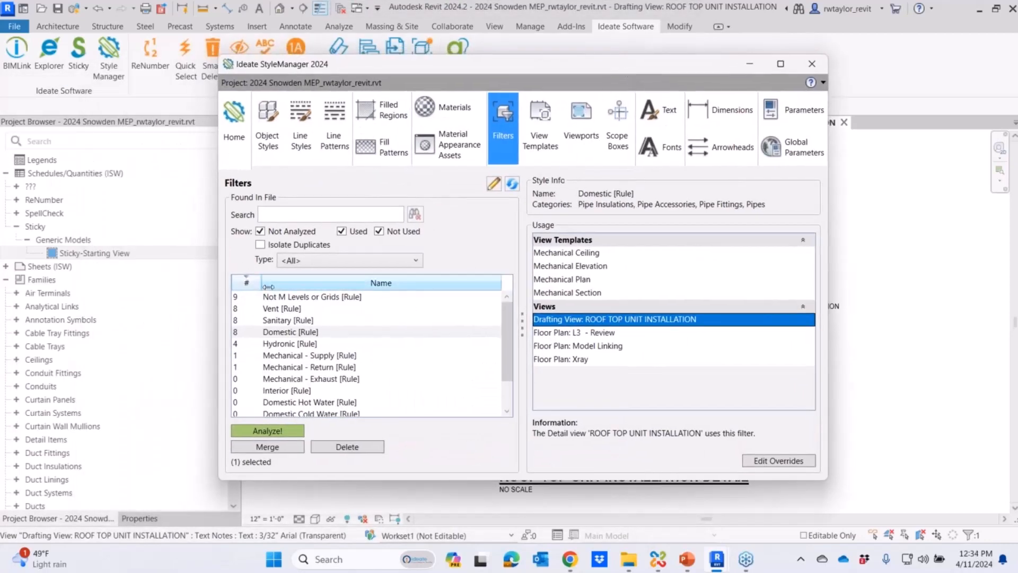
left_click(545, 139)
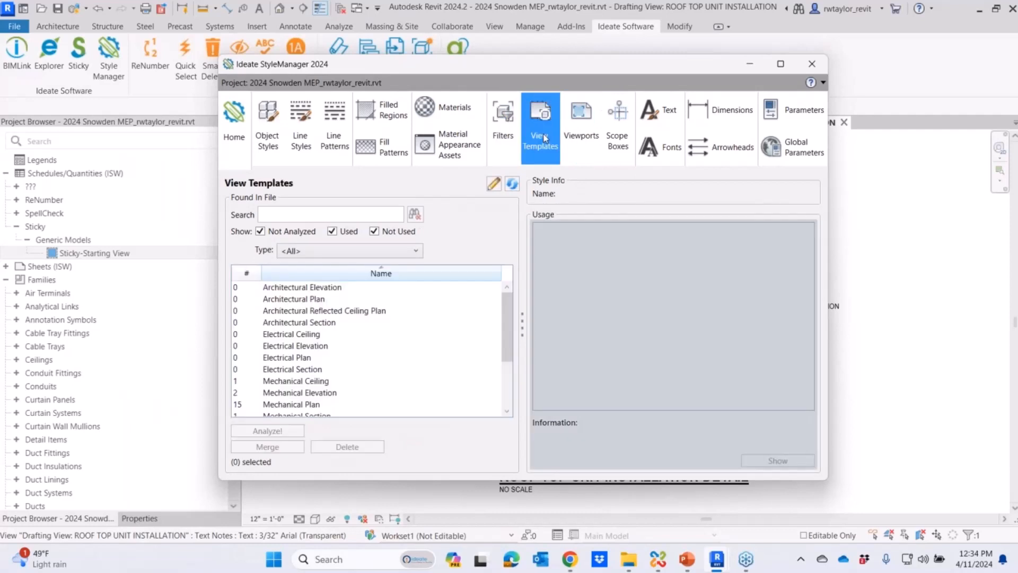
left_click(245, 274)
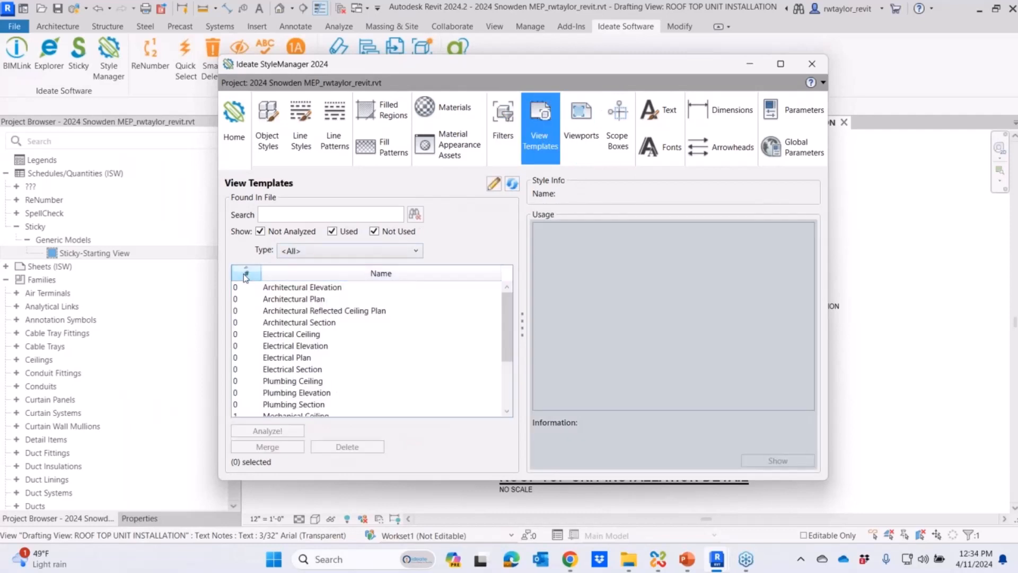
left_click(246, 274)
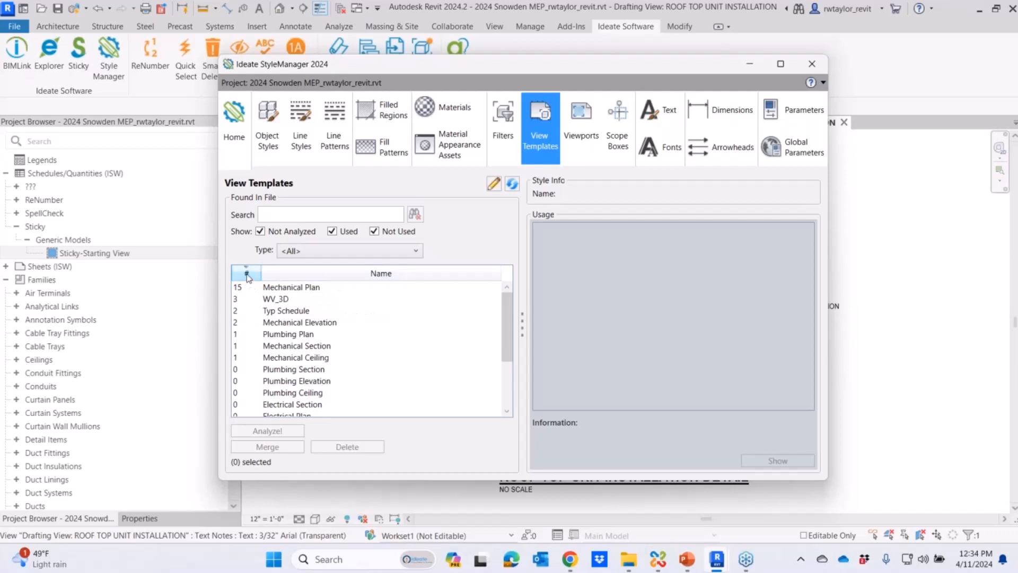
left_click(293, 325)
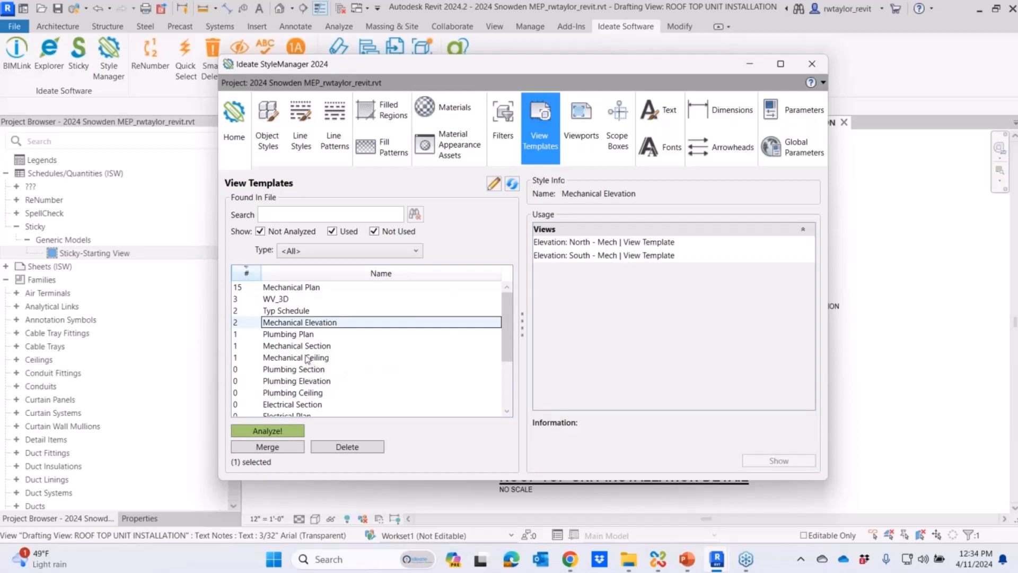
left_click(306, 347)
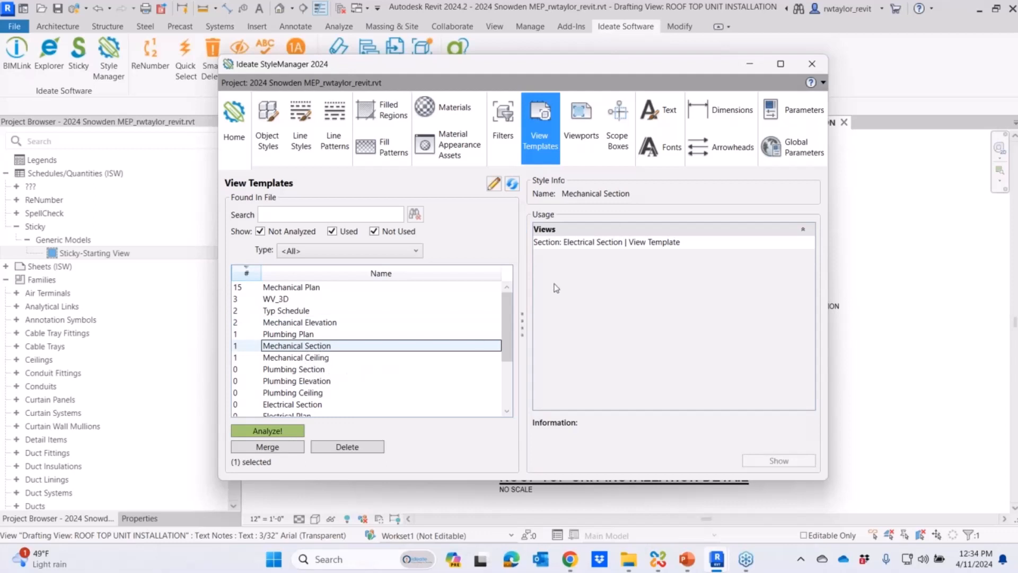
- Open the Electrical Section view from the usage list of the Mechanical Section view template
left_click(608, 244)
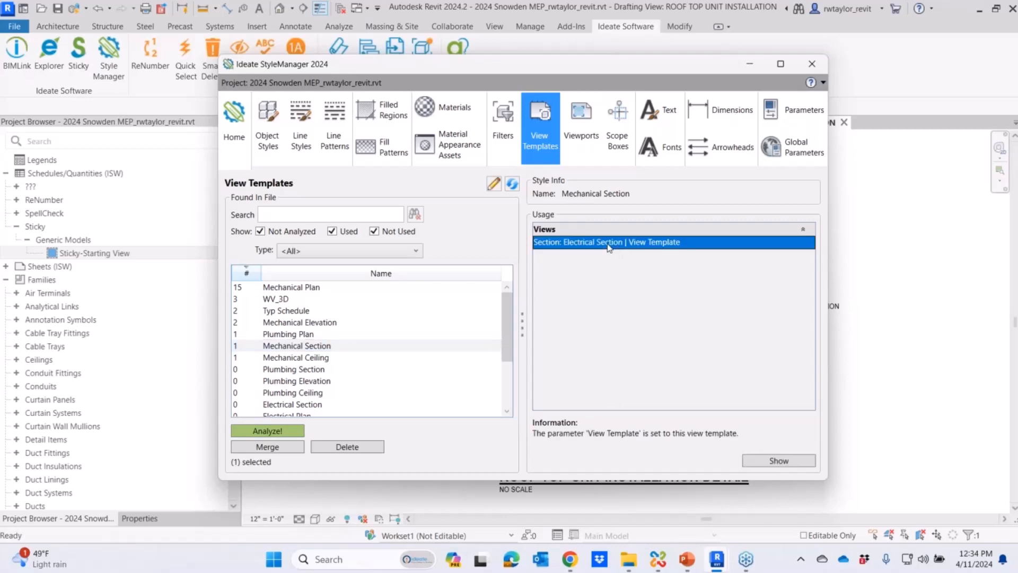
double_click(608, 244)
mouse_move(638, 69)
left_mouse_down()
mouse_move(408, 83)
mouse_move(503, 72)
left_mouse_up()
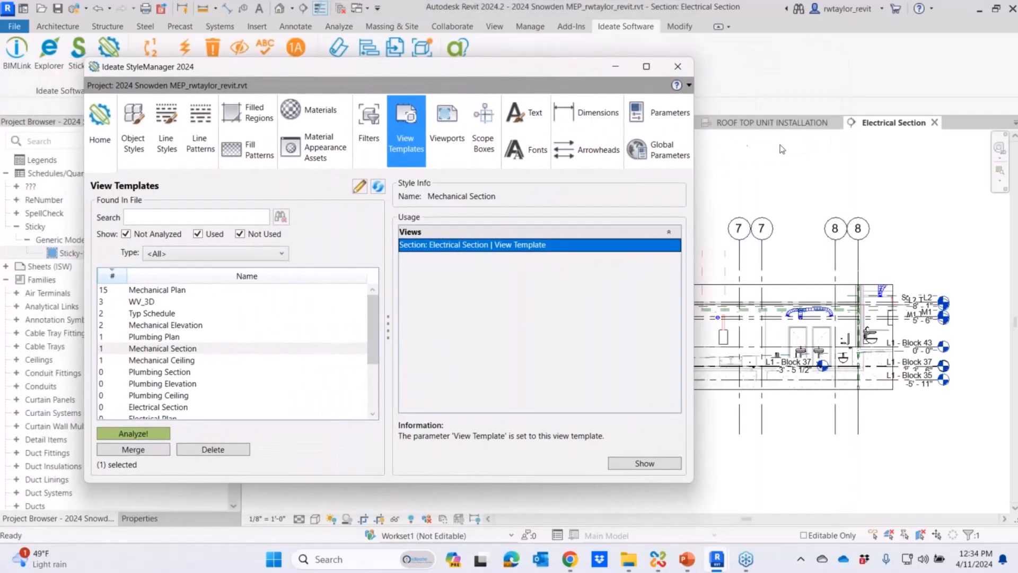
- Change the Electrical Section view's assigned view template to Electrical Section
left_click_drag(409, 70, 692, 80)
left_click(158, 521)
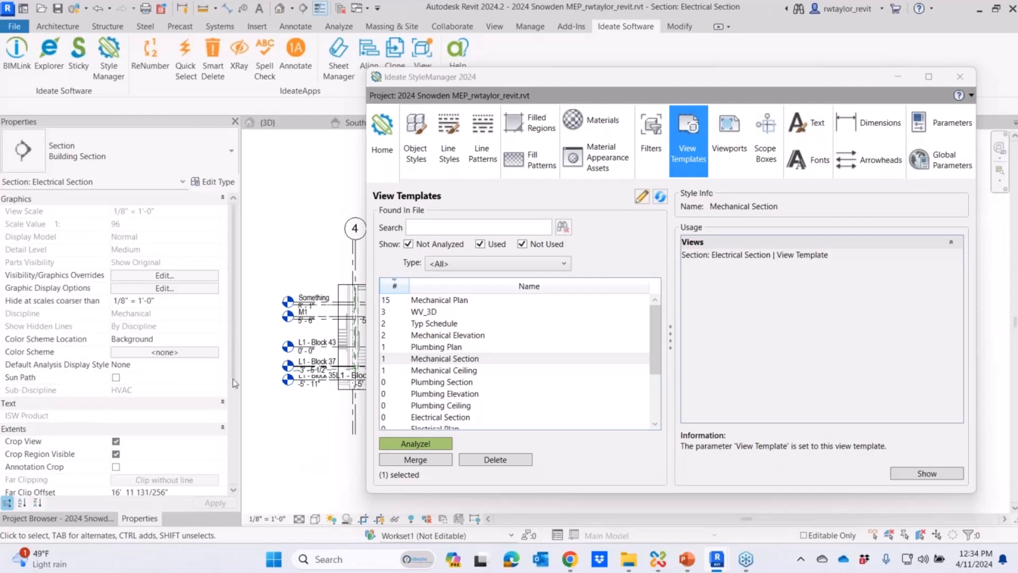
scroll(231, 387, "down", 2)
scroll(231, 390, "down", 5)
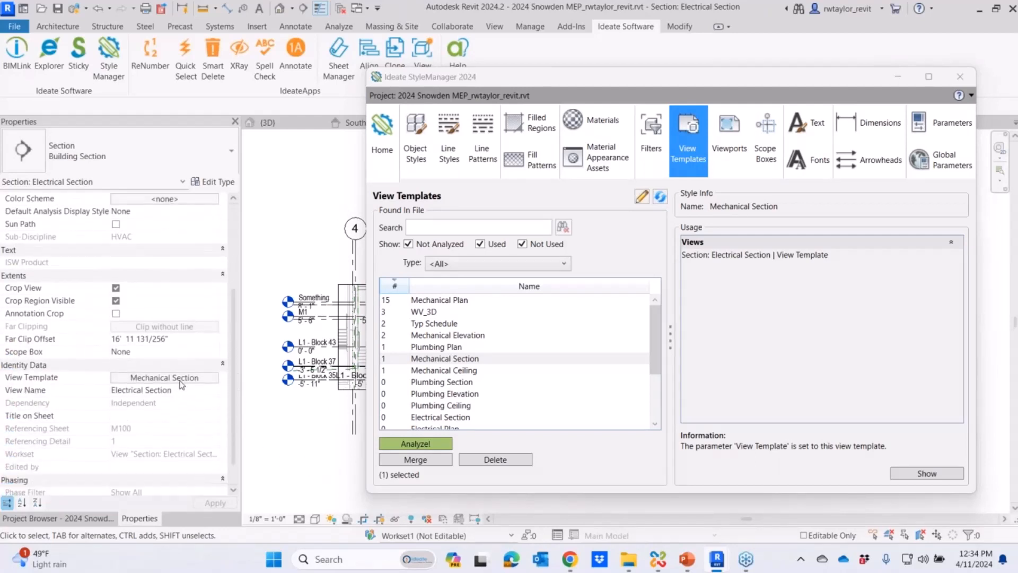
left_click(180, 382)
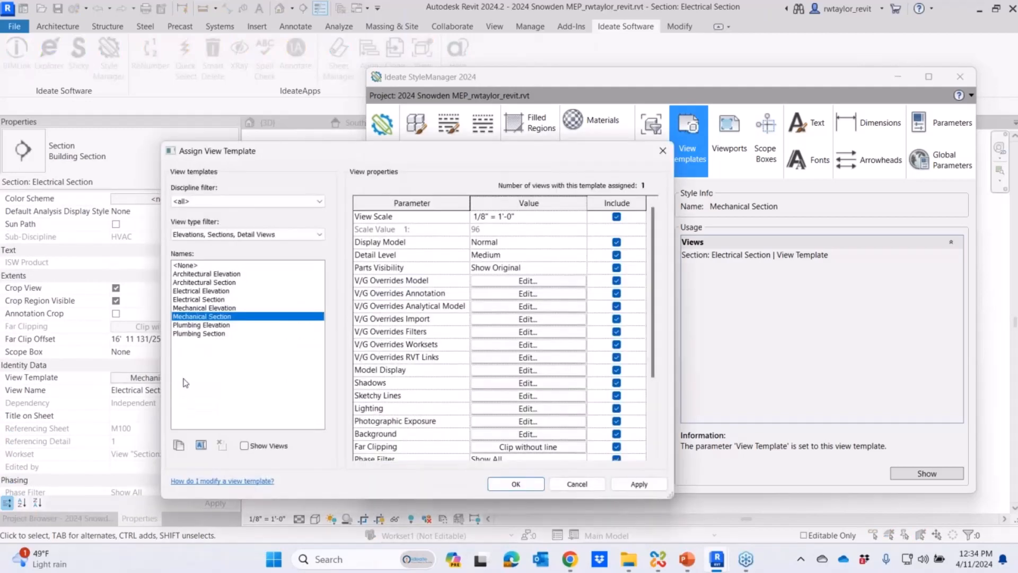
left_click(211, 300)
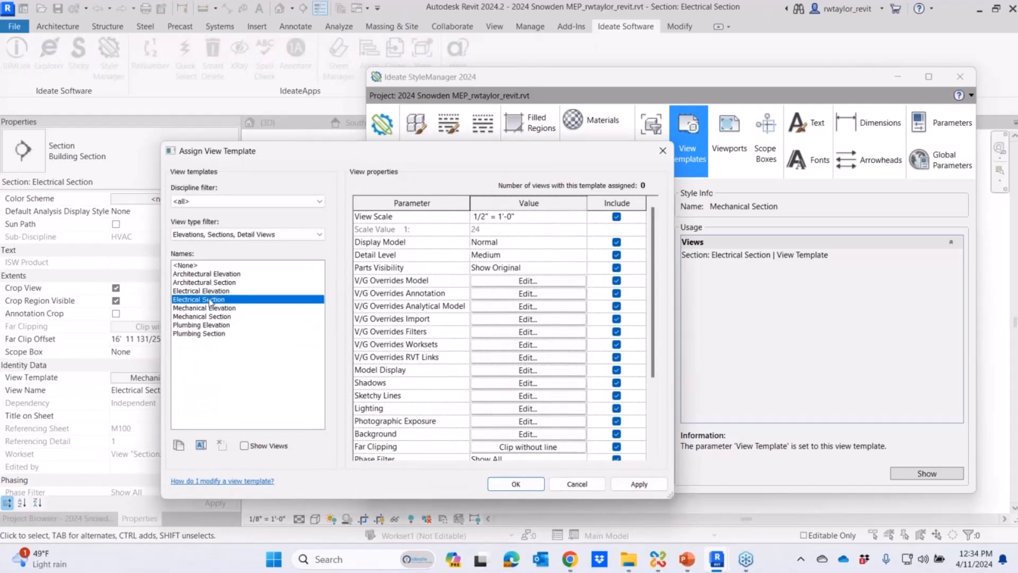
left_click(500, 482)
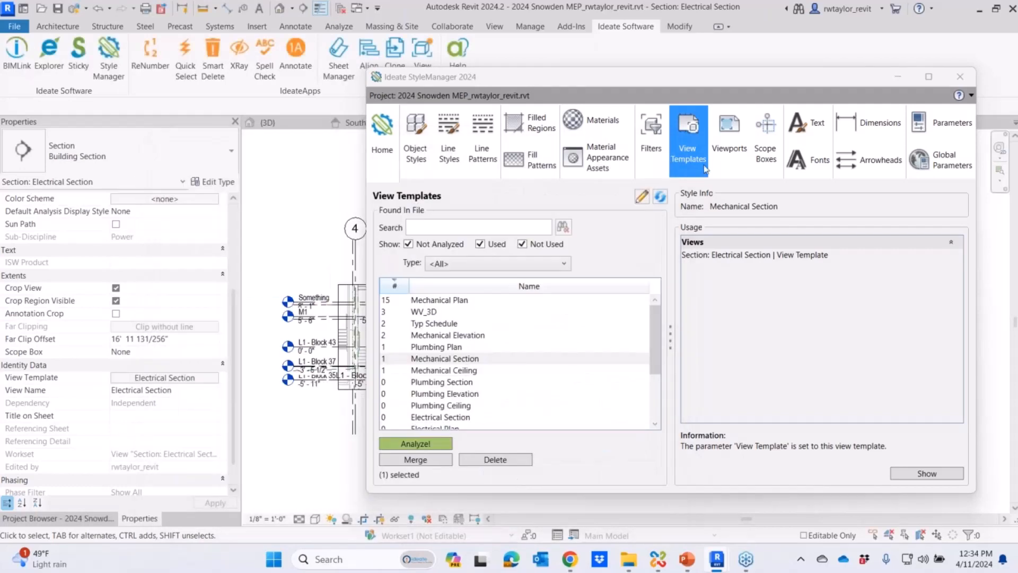
- Refresh the view template analysis, sort by usage count, highest first, and check which views use the Electrical Section template
mouse_move(740, 84)
left_mouse_down()
mouse_move(182, 96)
mouse_move(234, 149)
left_mouse_up()
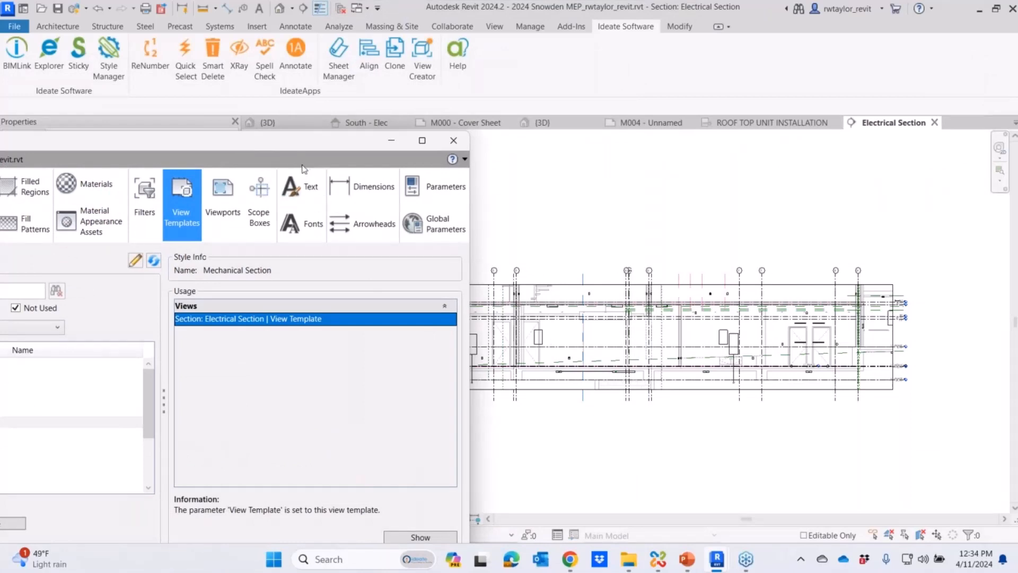
left_click_drag(295, 148, 626, 97)
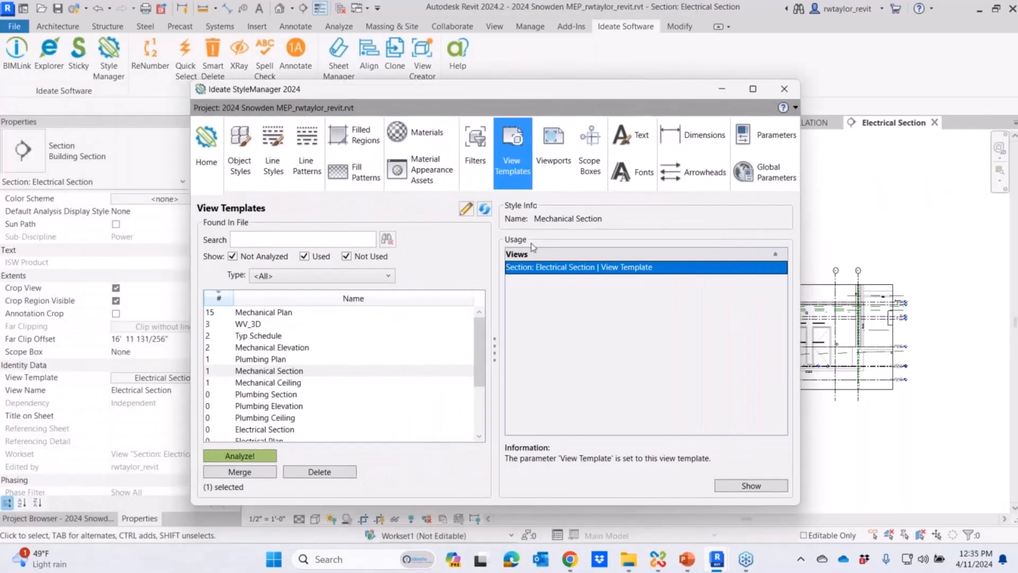
left_click(483, 210)
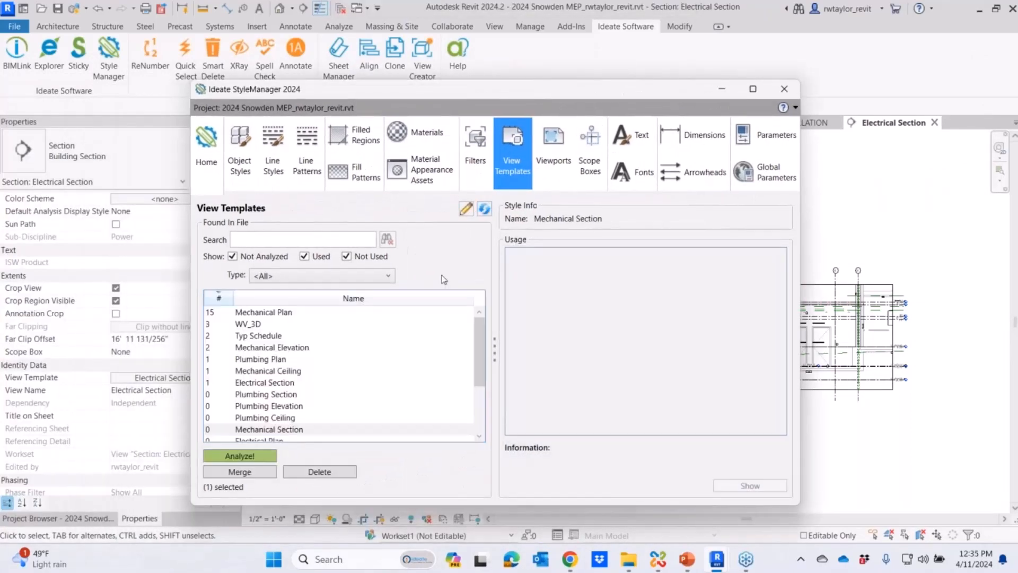
left_click(220, 300)
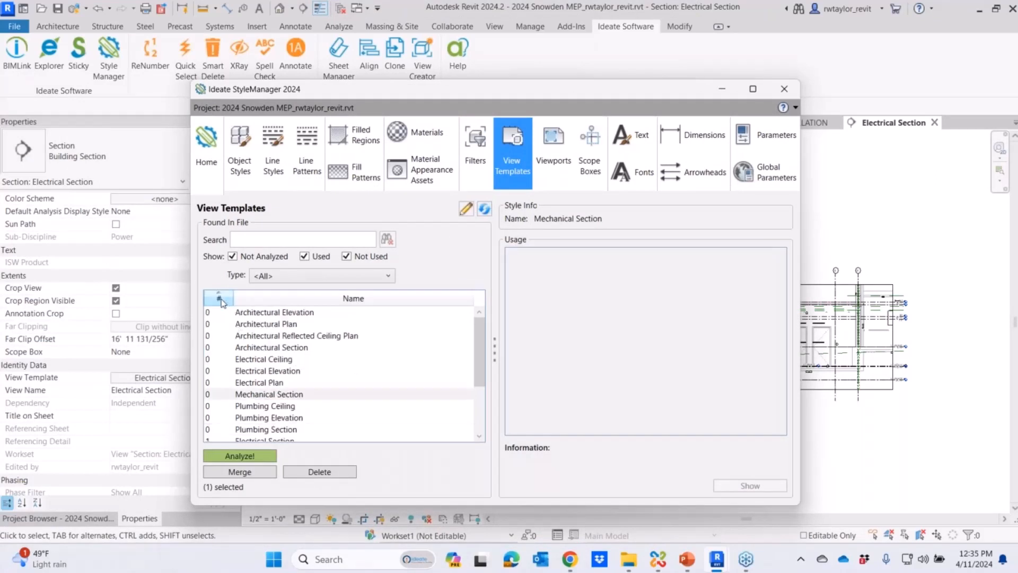
left_click(221, 300)
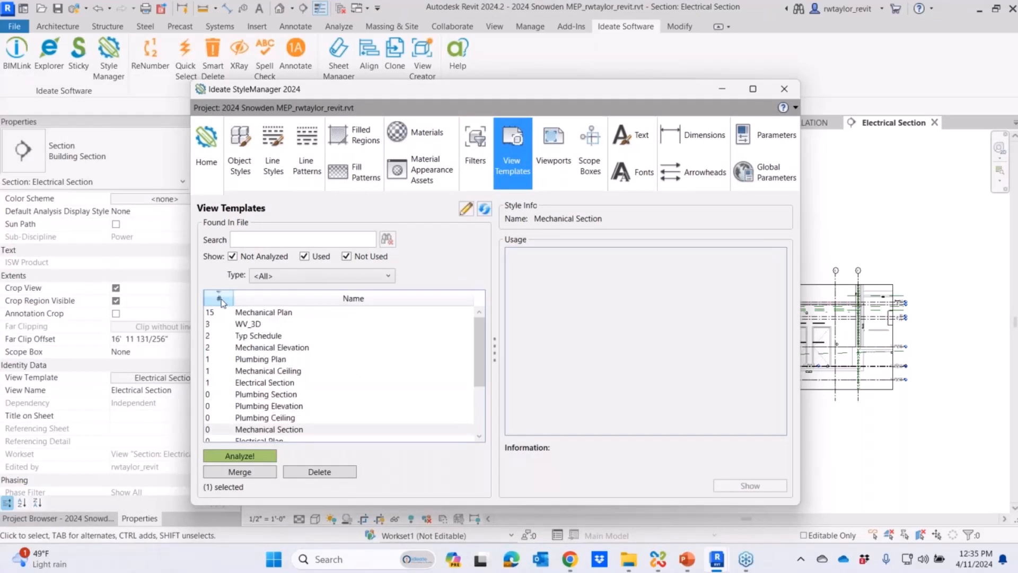
left_click(260, 383)
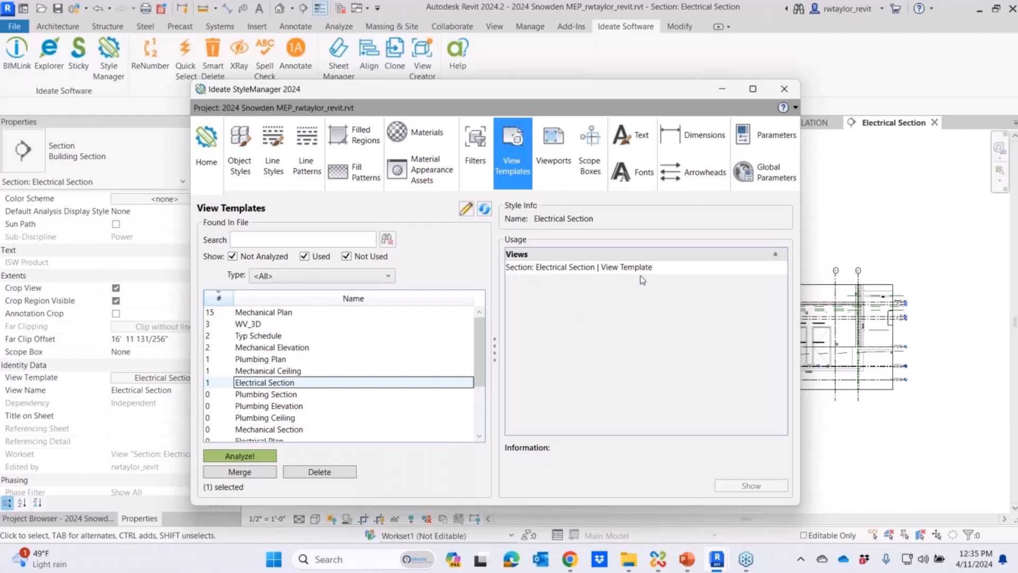
- Find the Sub-Discipline parameter in StyleManager and run a Quick Analysis on it
left_click(770, 141)
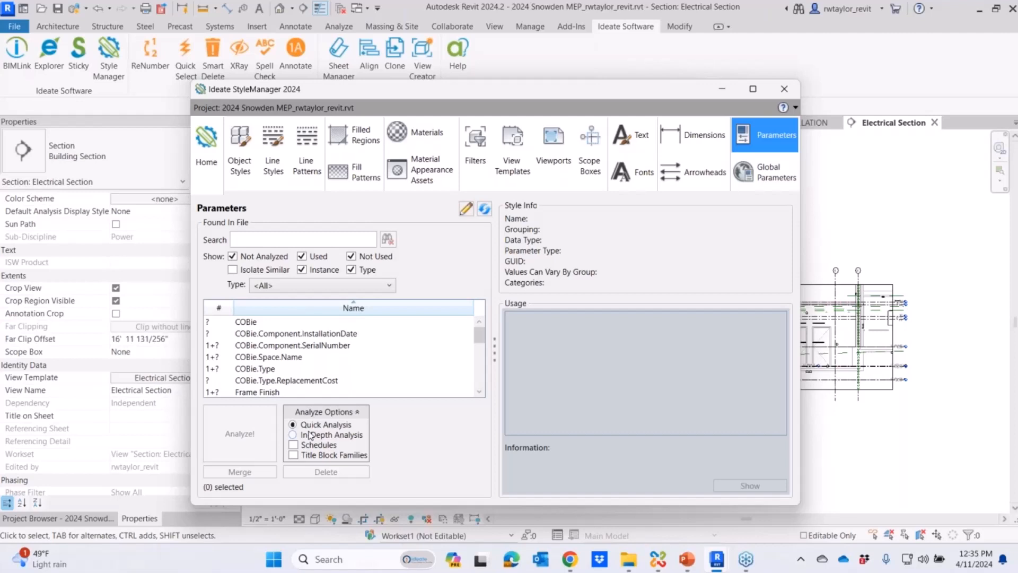
left_click(479, 392)
left_click(478, 391)
left_click(478, 392)
left_click(479, 392)
left_click(479, 392)
left_click(479, 392)
left_click(478, 392)
left_click(479, 392)
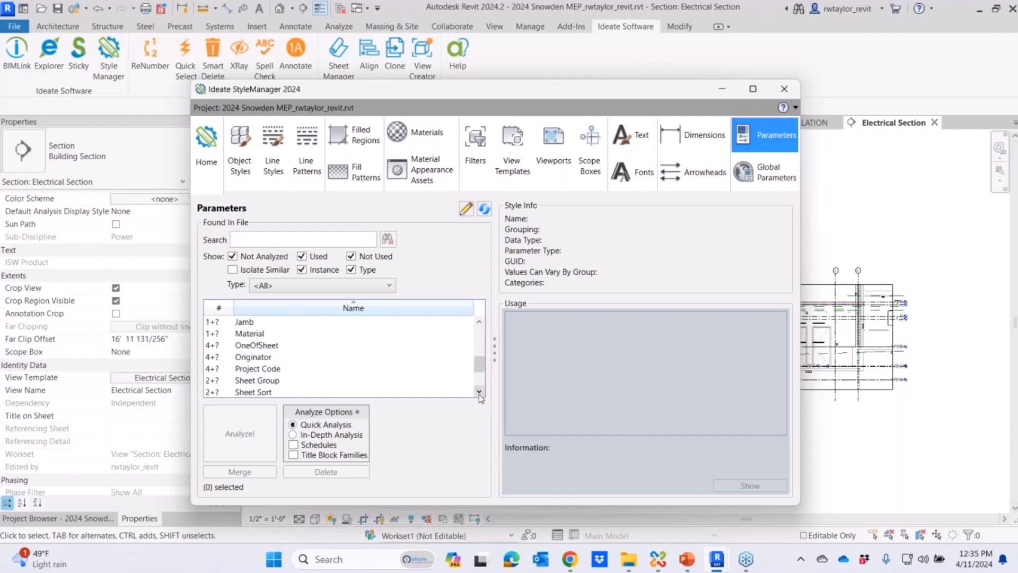
mouse_move(480, 360)
left_mouse_down()
mouse_move(489, 339)
mouse_move(492, 375)
left_mouse_up()
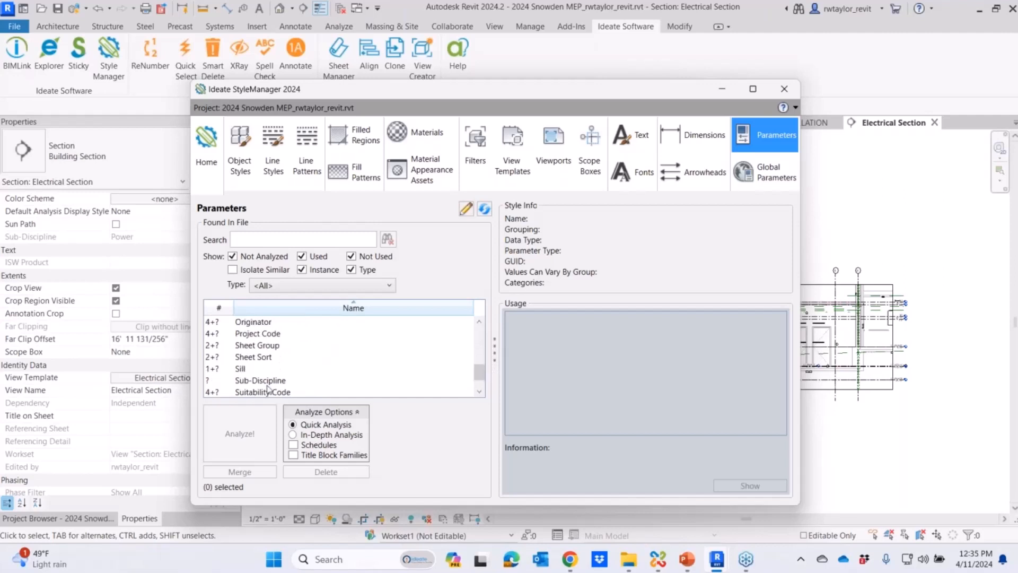
left_click(249, 382)
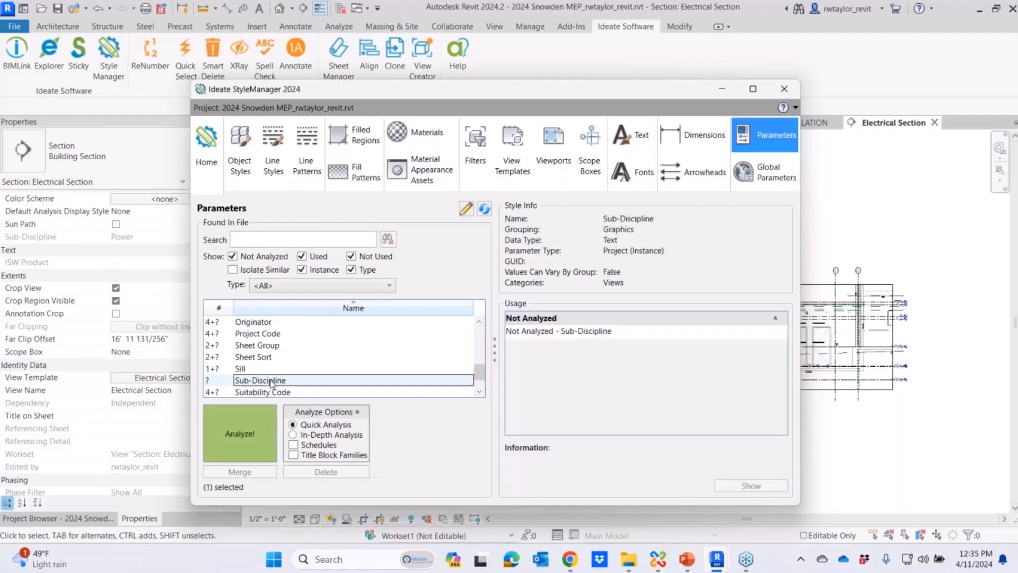
left_click(244, 435)
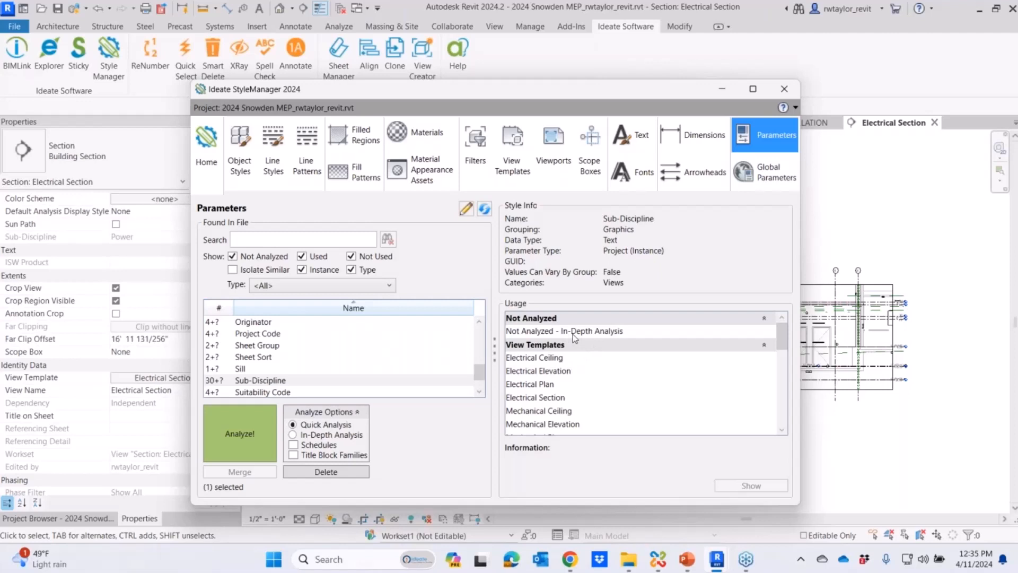
- Run an In-Depth Analysis on the Sub-Discipline parameter and look through its usage in settings, view templates and views
left_click(292, 435)
left_click(243, 442)
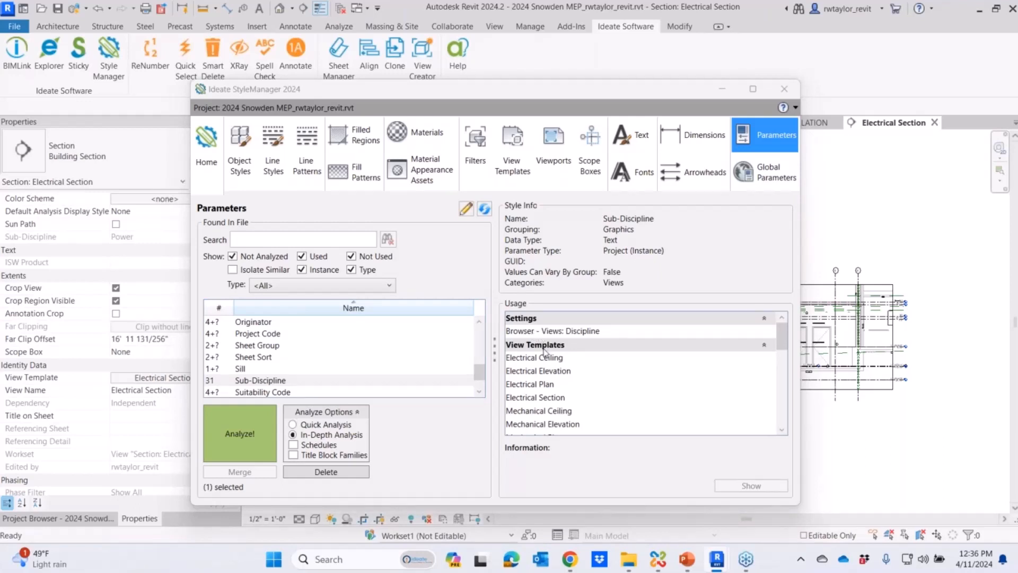
left_click_drag(785, 342, 775, 370)
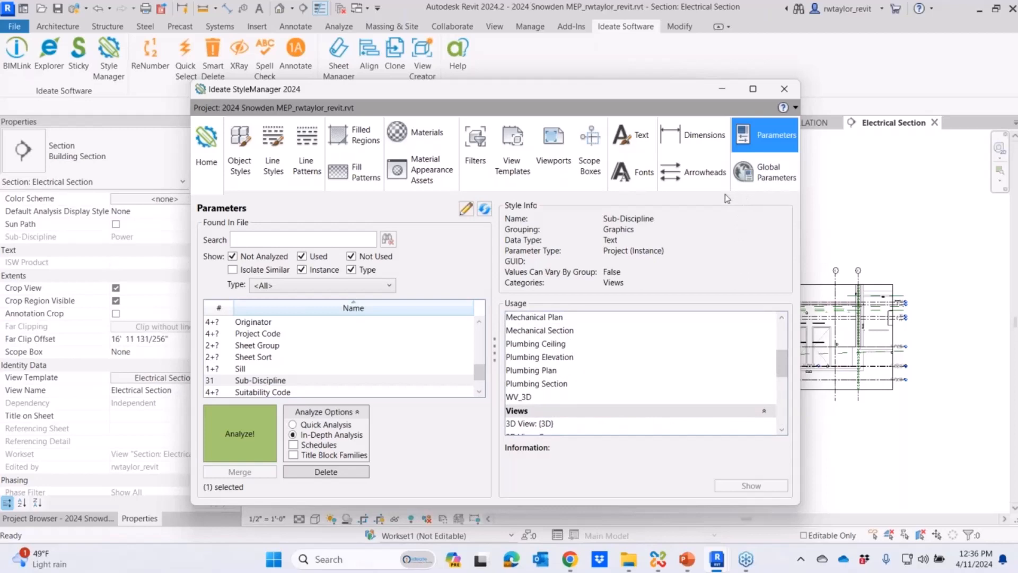
- Close StyleManager and the Electrical Section and ROOF TOP UNIT INSTALLATION views
left_click(785, 90)
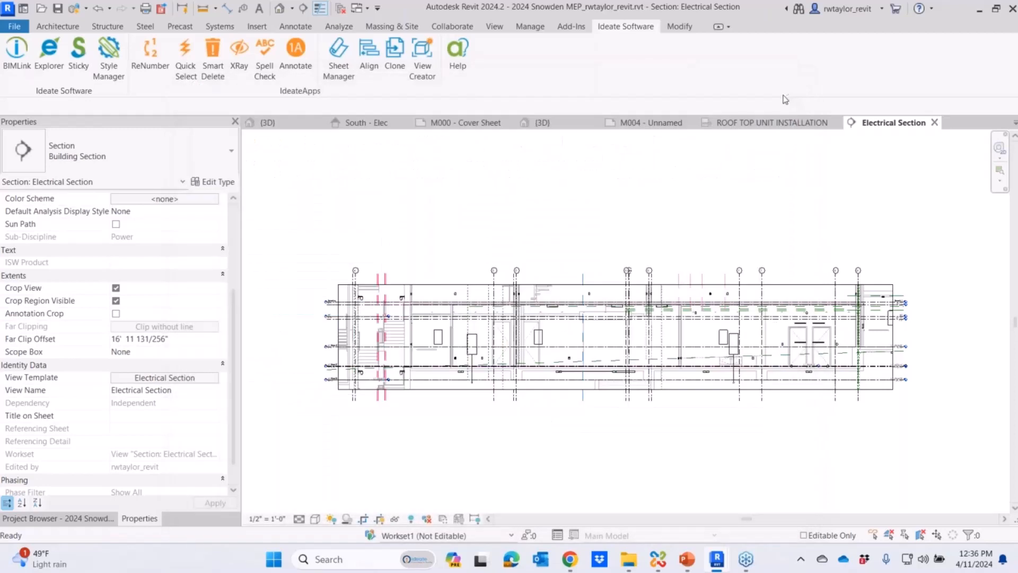
left_click(934, 123)
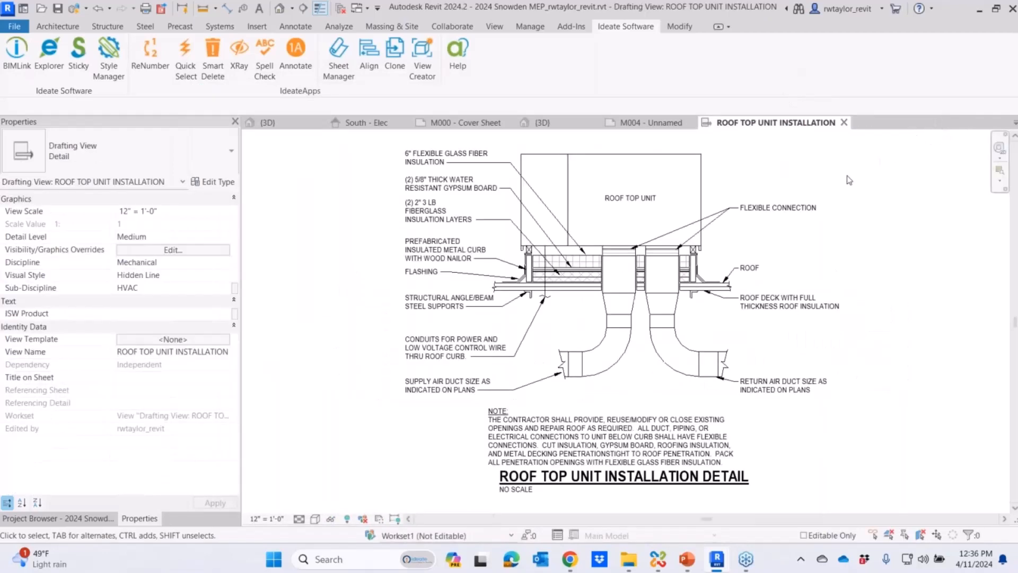
left_click(844, 123)
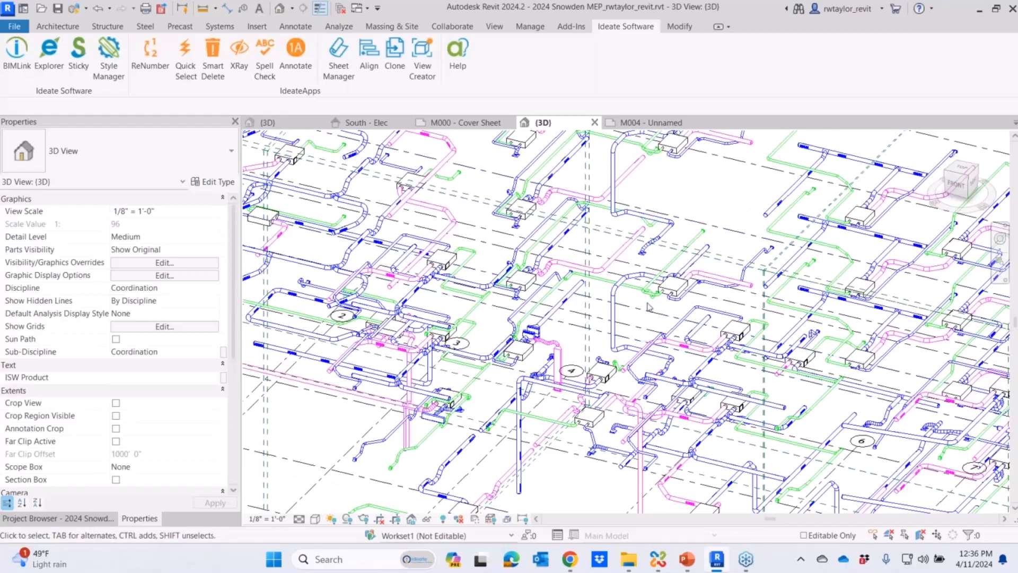
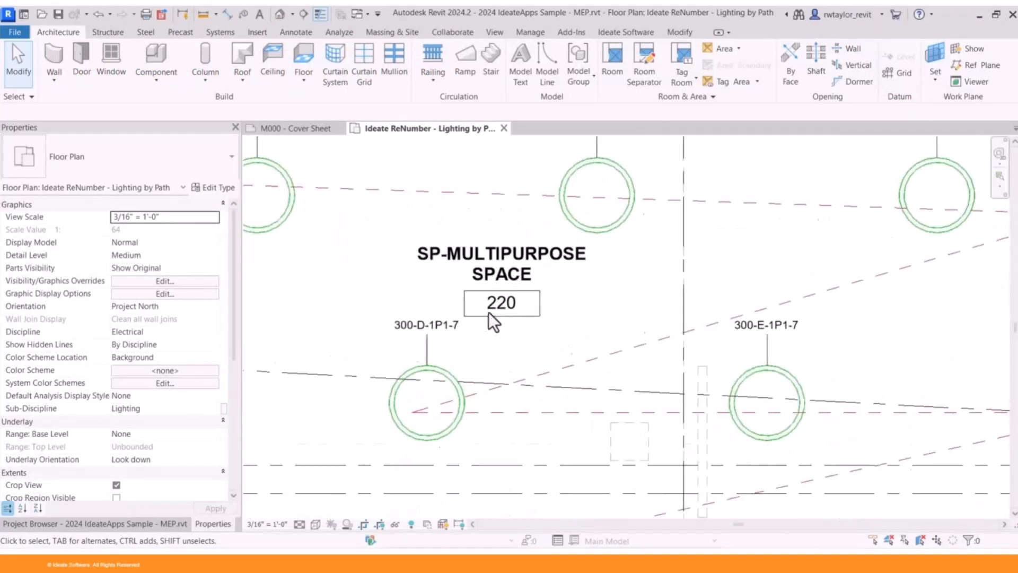
- Change the number in the SP-Multipurpose Space tag to RT100
middle_click_drag(558, 354, 653, 377)
double_click(647, 374)
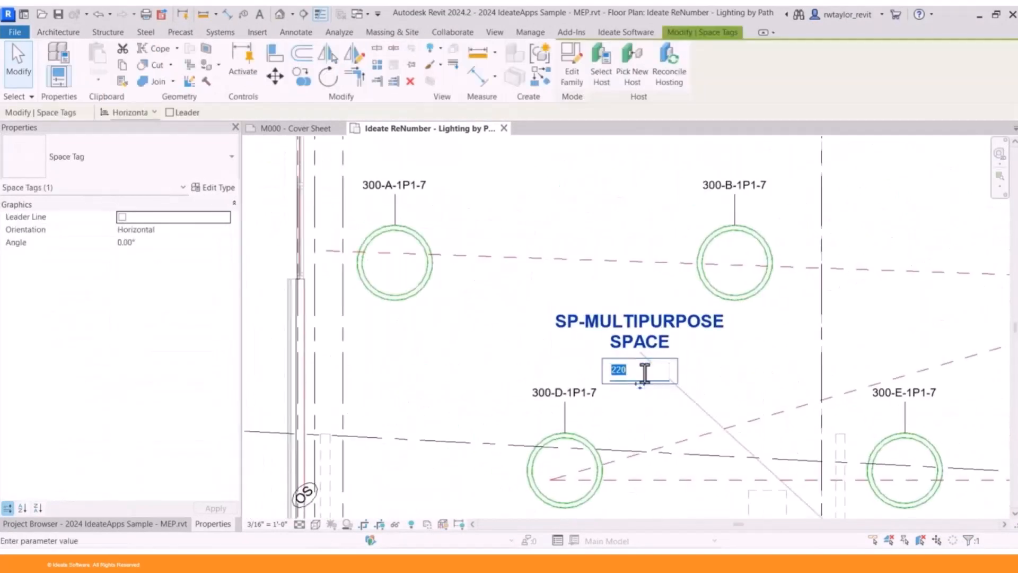
type("RT100")
key("Return")
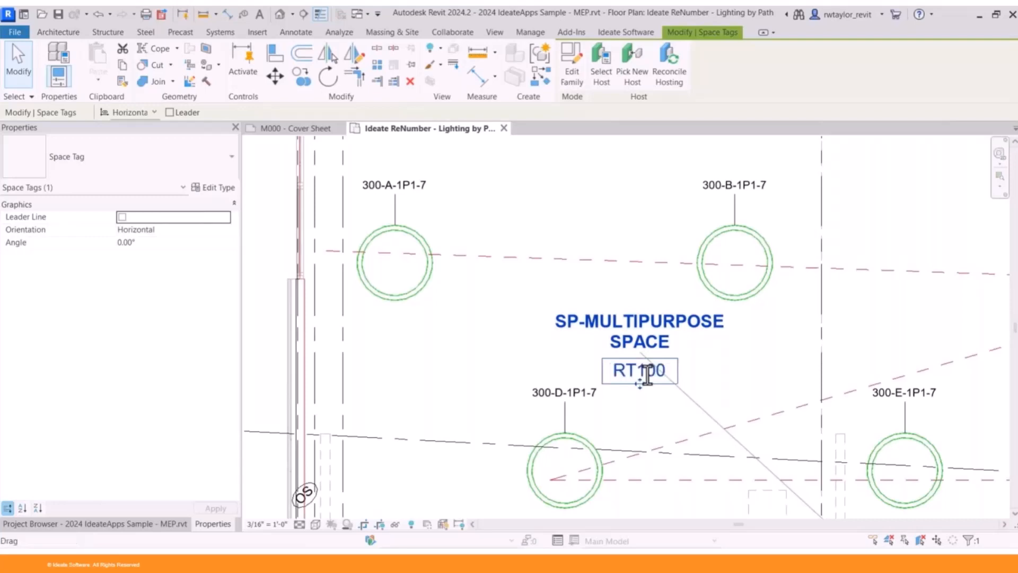
left_click(600, 278)
left_click(600, 278)
scroll(571, 295, "down", 5)
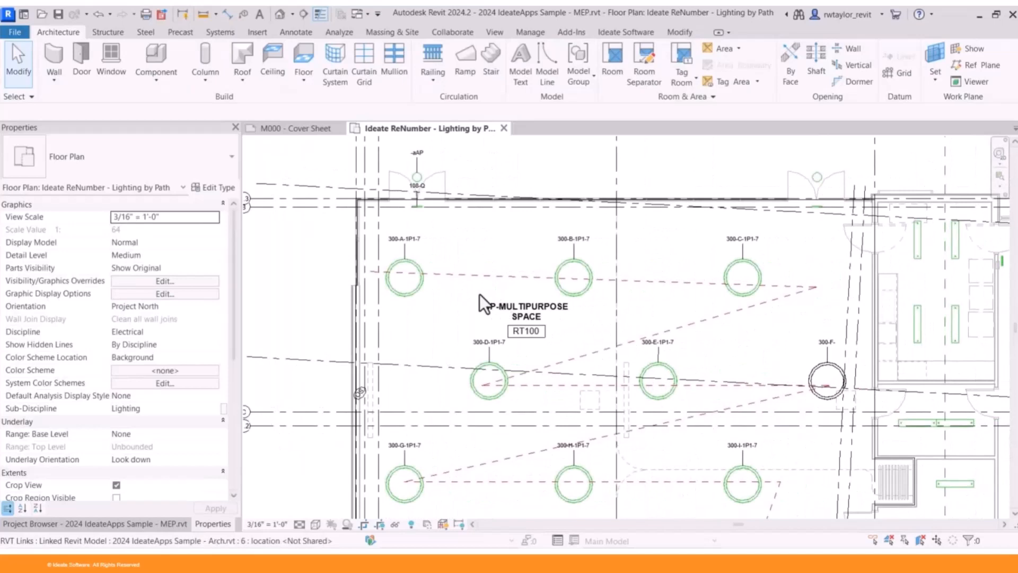
- Renumber the first-row pendants and the last second-row pendant individually with ReNumber's Lighting rule, using Select Elements and starting at A
left_click(615, 34)
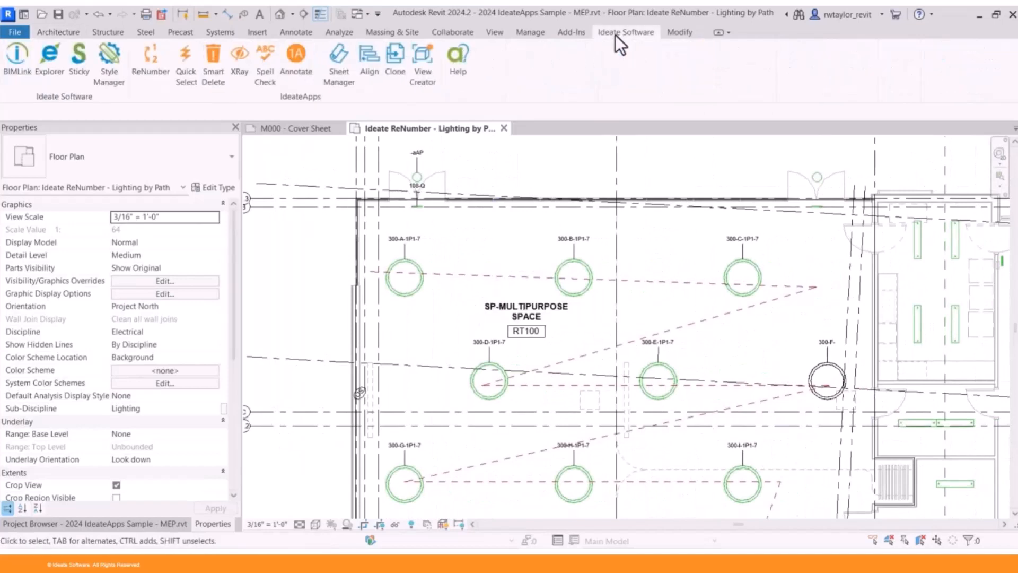
left_click(154, 78)
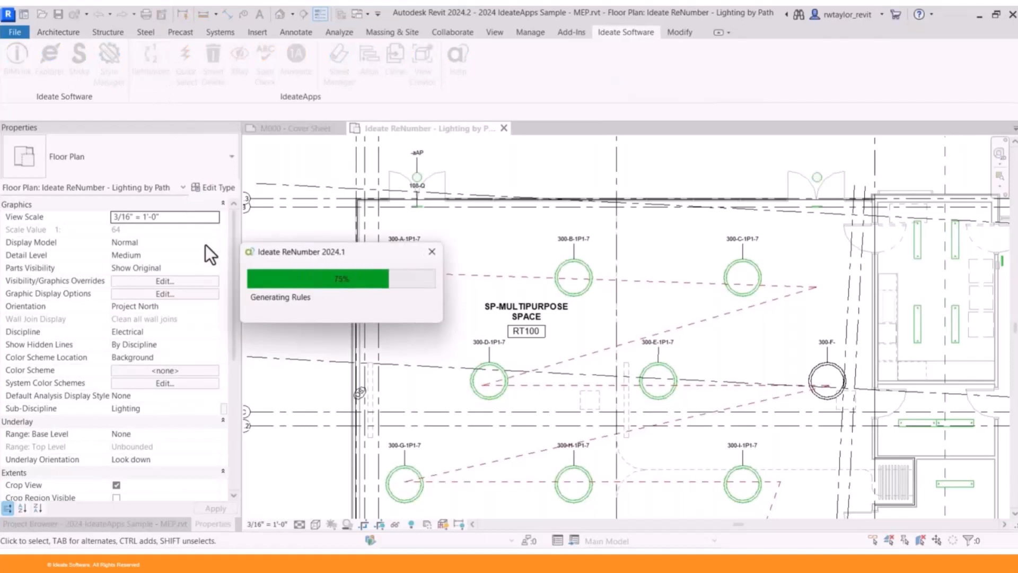
left_click_drag(326, 131, 220, 81)
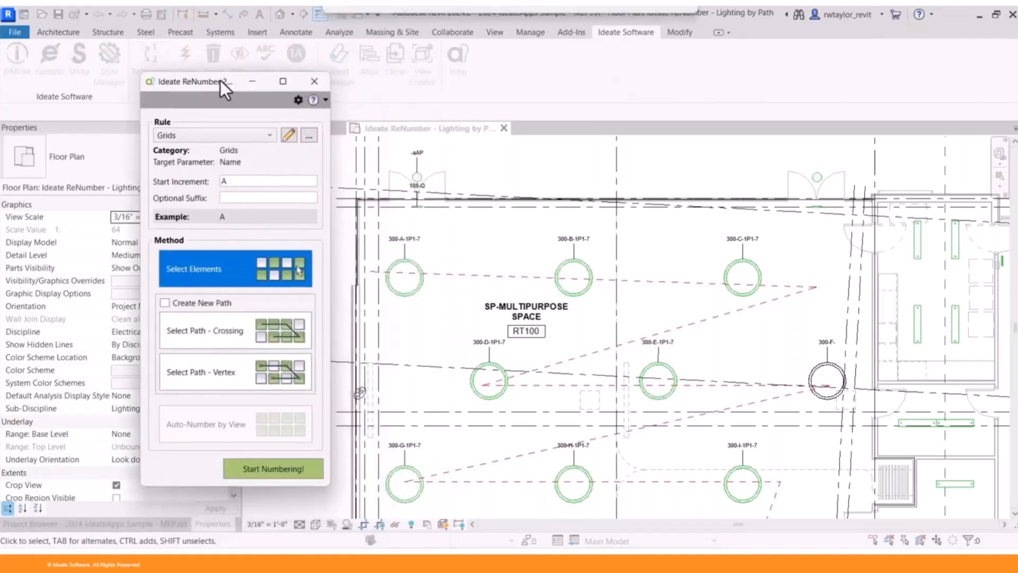
left_click(239, 134)
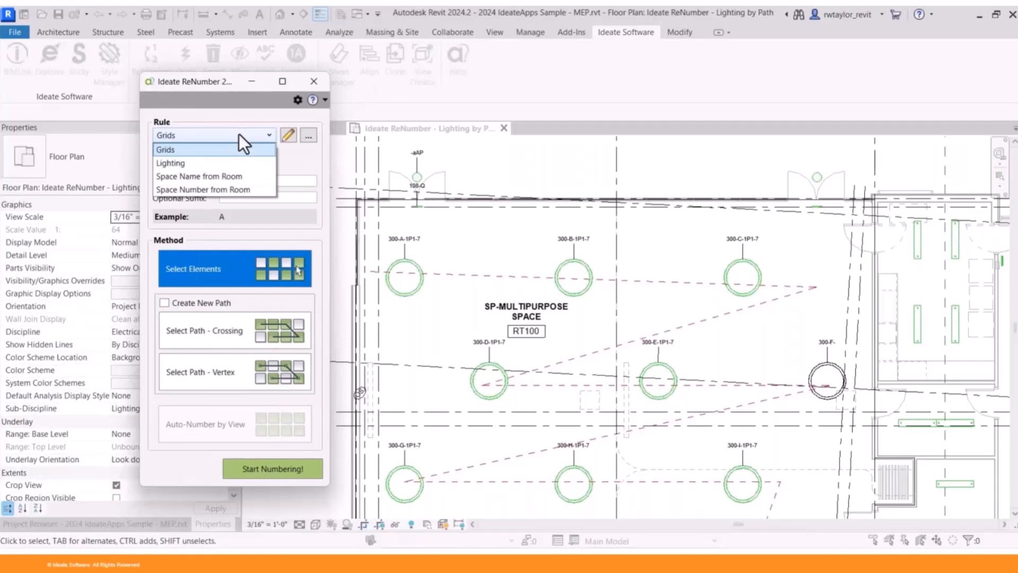
left_click(216, 163)
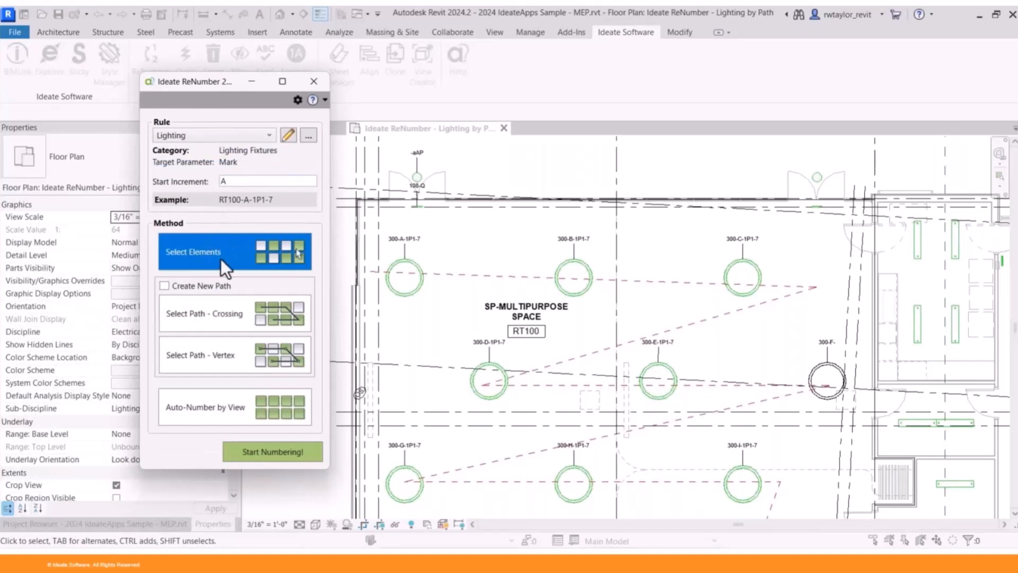
left_click(279, 452)
left_click(401, 299)
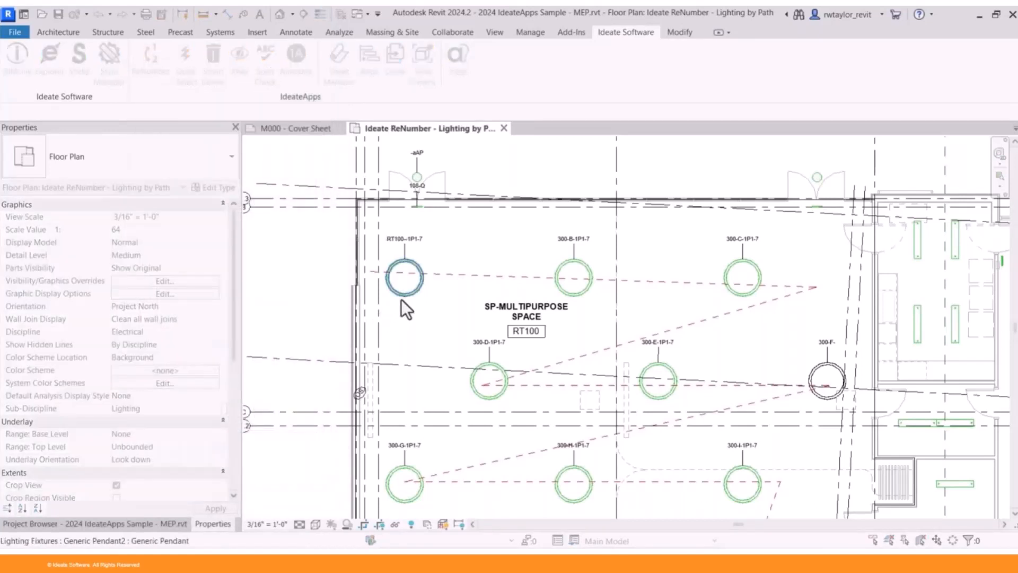
left_click(561, 267)
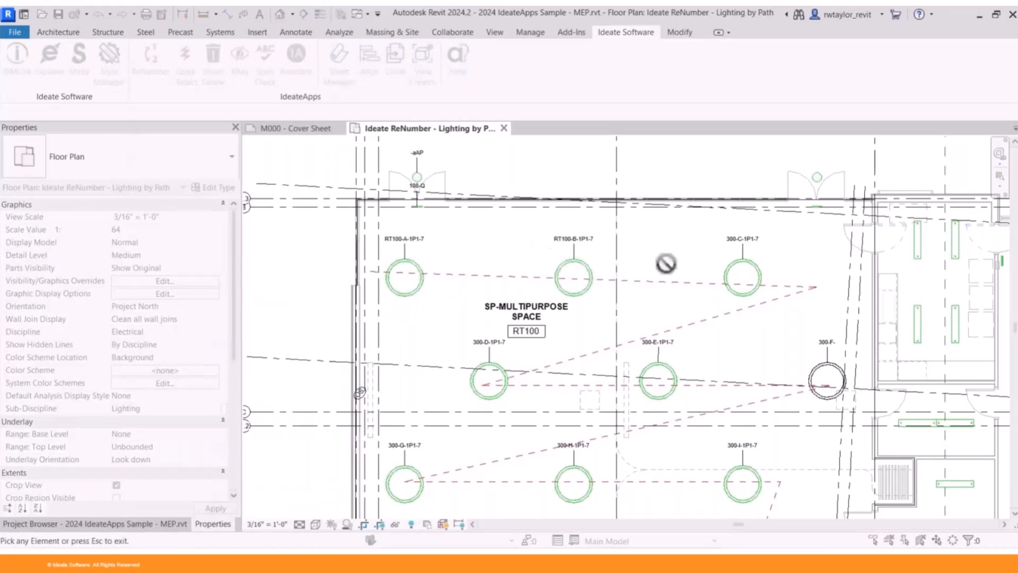
left_click(724, 267)
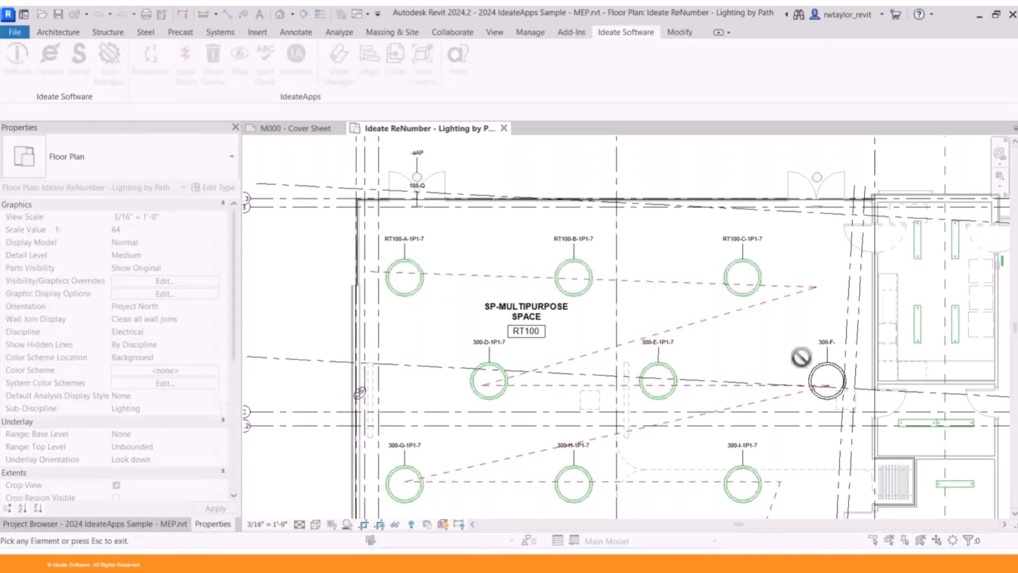
left_click(814, 371)
key("Escape")
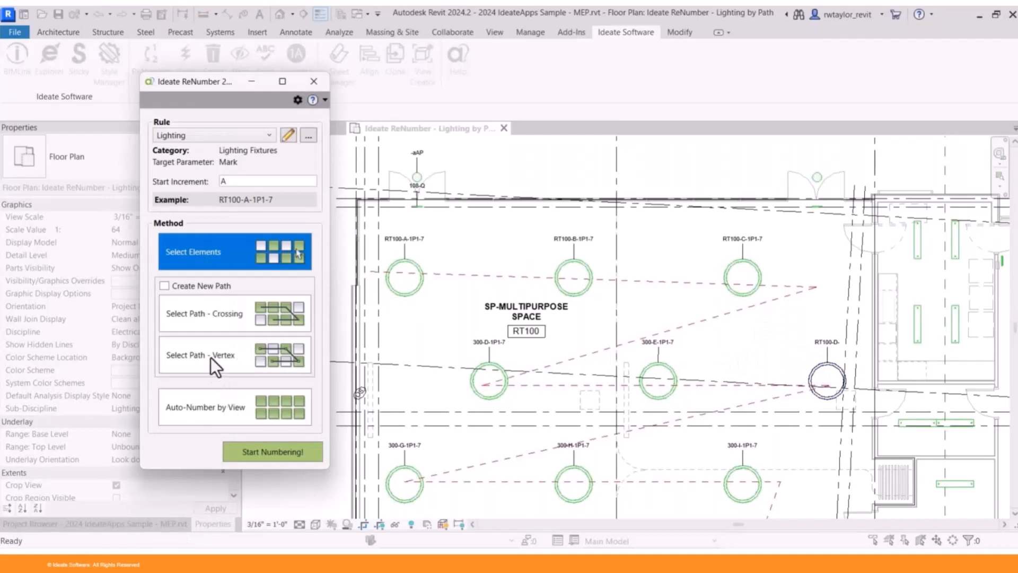
- Preview the lighting renumbering along the dashed detail line with Select Path - Crossing, enlarging the preview to show every fixture
left_click(190, 310)
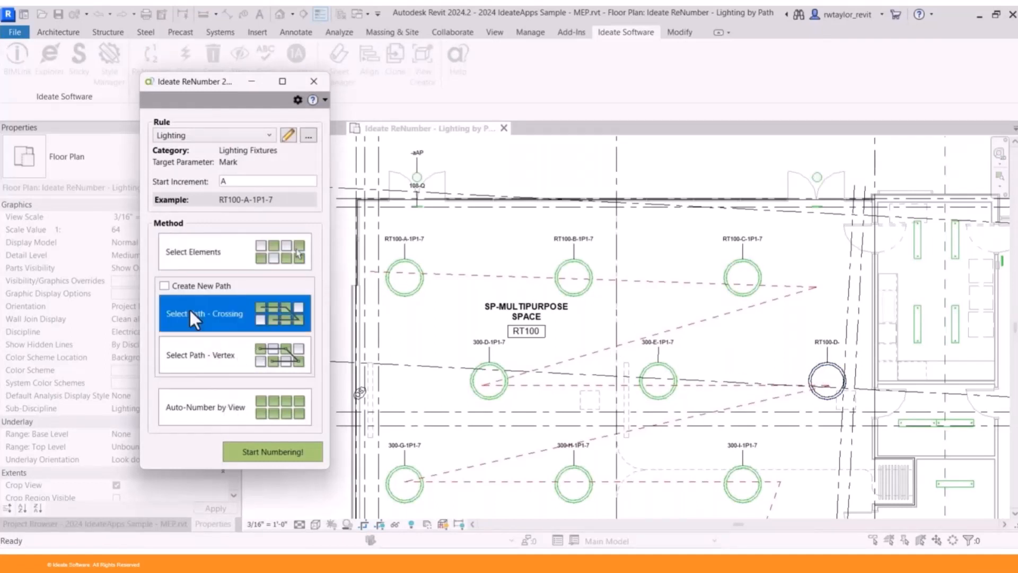
left_click(260, 451)
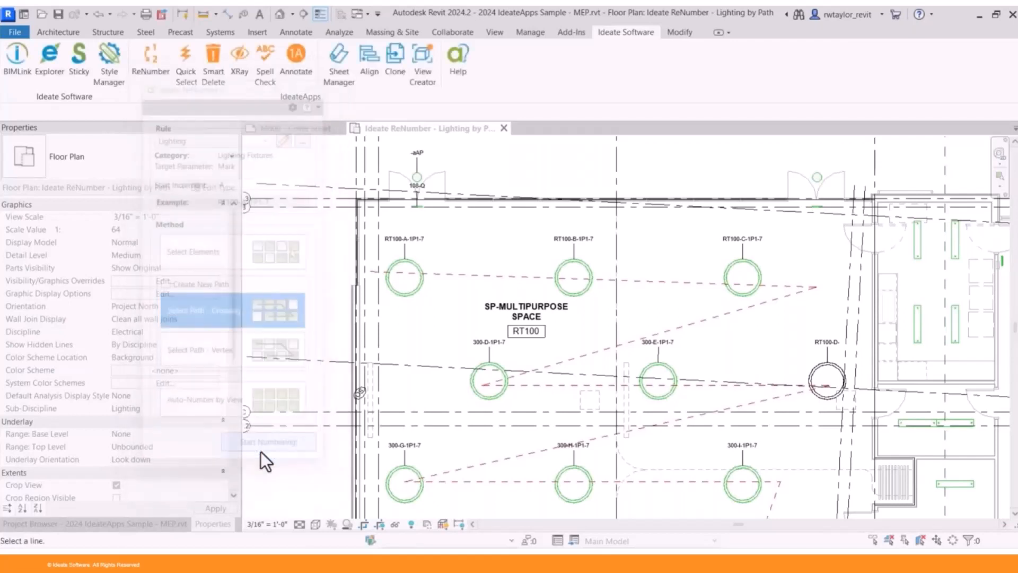
left_click(459, 277)
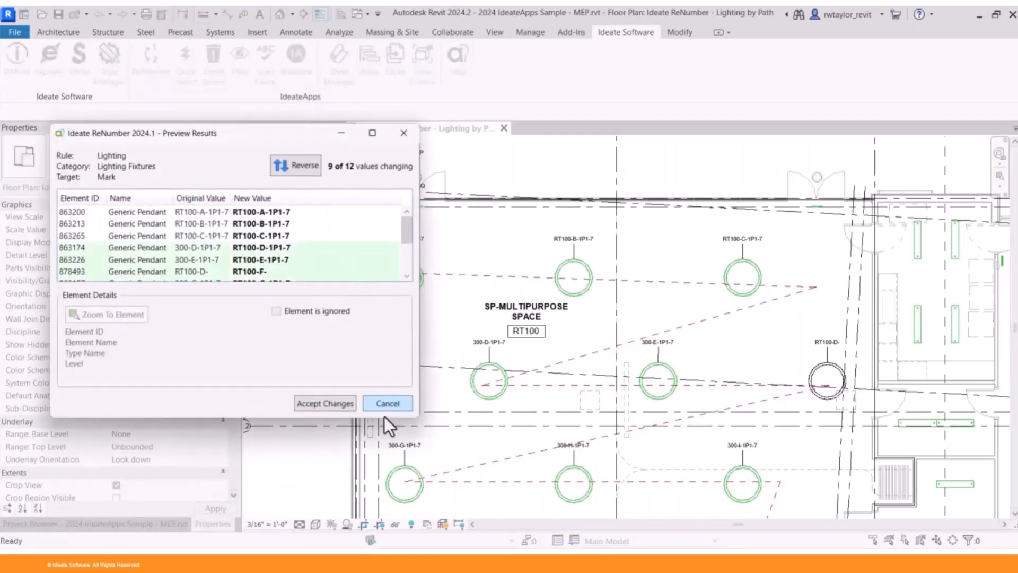
left_click_drag(418, 418, 482, 494)
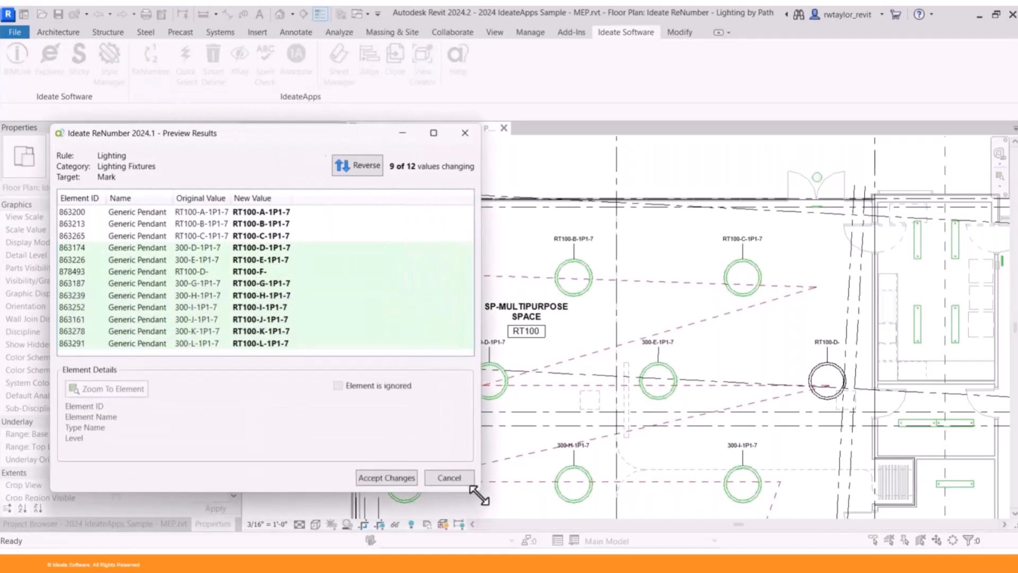
- Ignore the uncircuited pendant marked RT100-D-, reverse the numbering order, accept the changes, and check the new tags in the plan
left_click(231, 269)
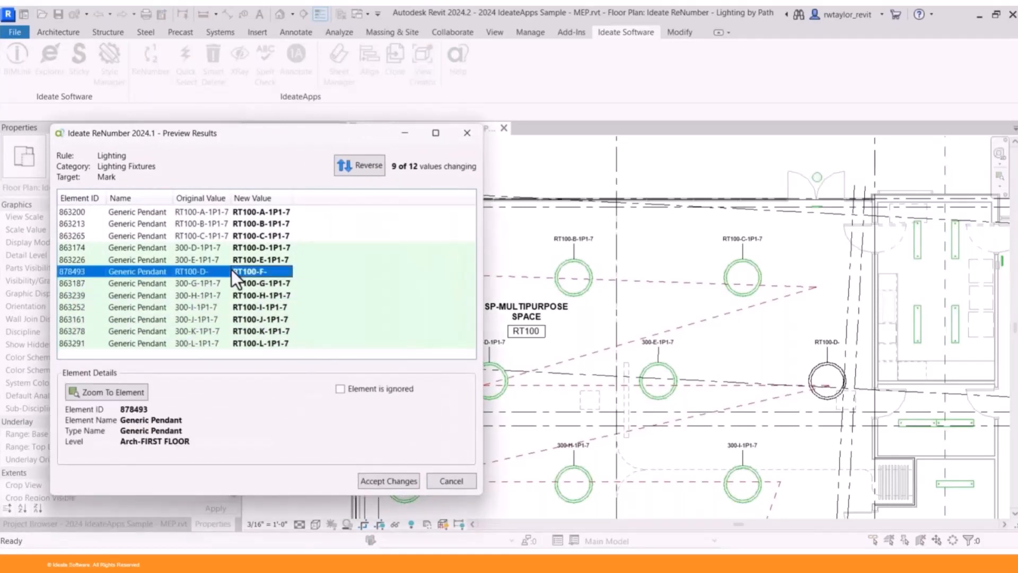
left_click(340, 389)
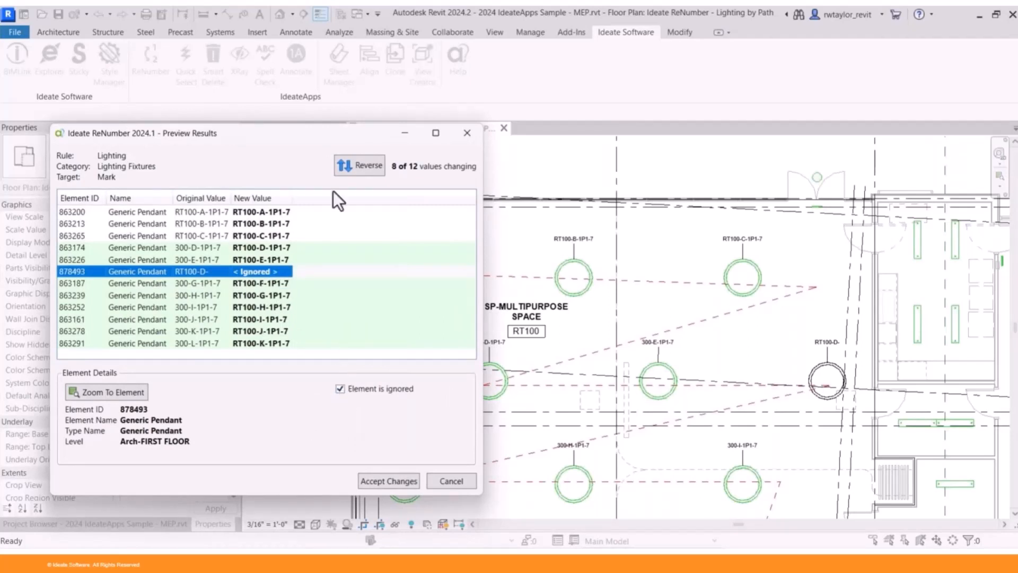
left_click(350, 167)
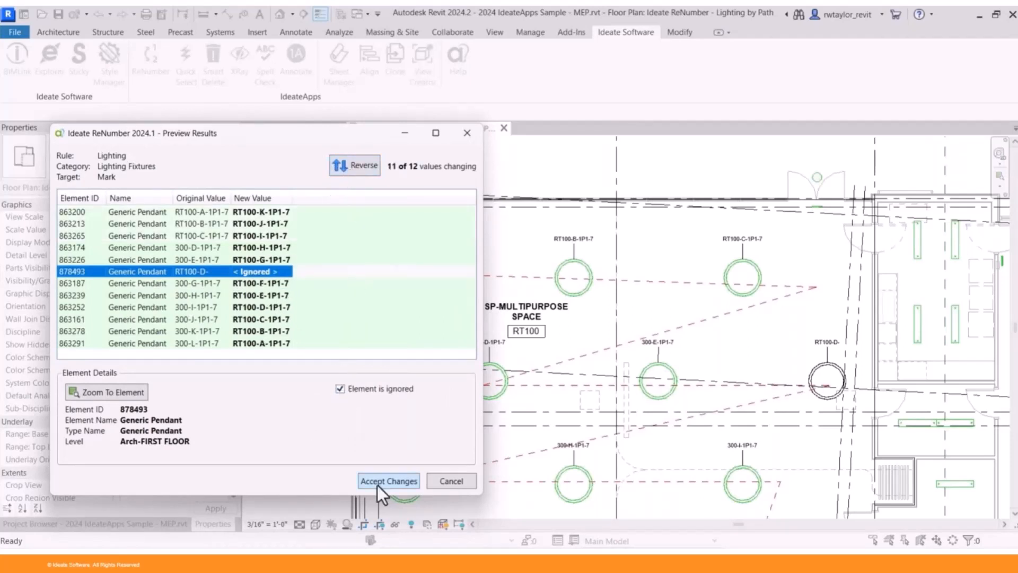
left_click(395, 483)
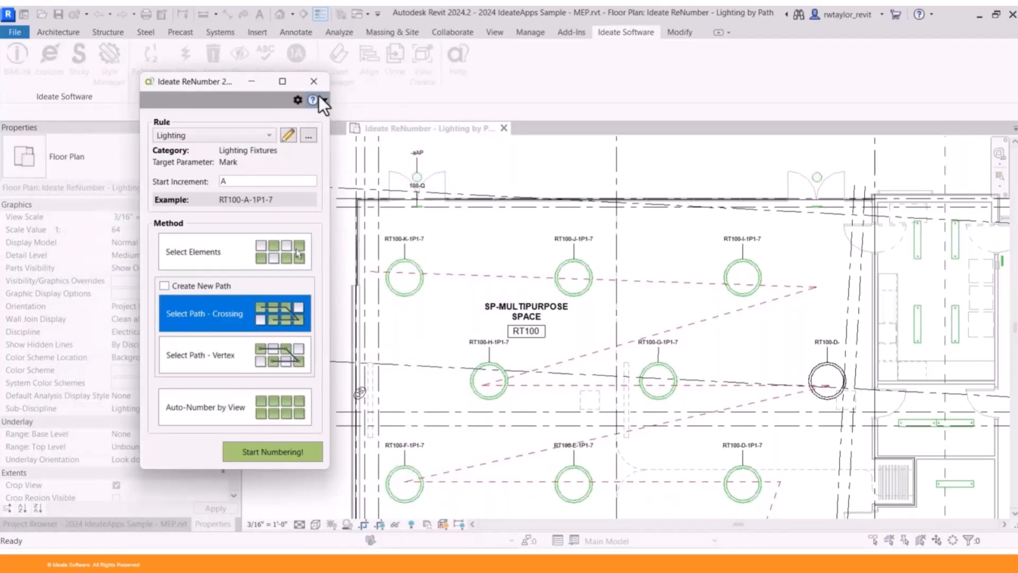
left_click(314, 83)
scroll(533, 281, "up", 3)
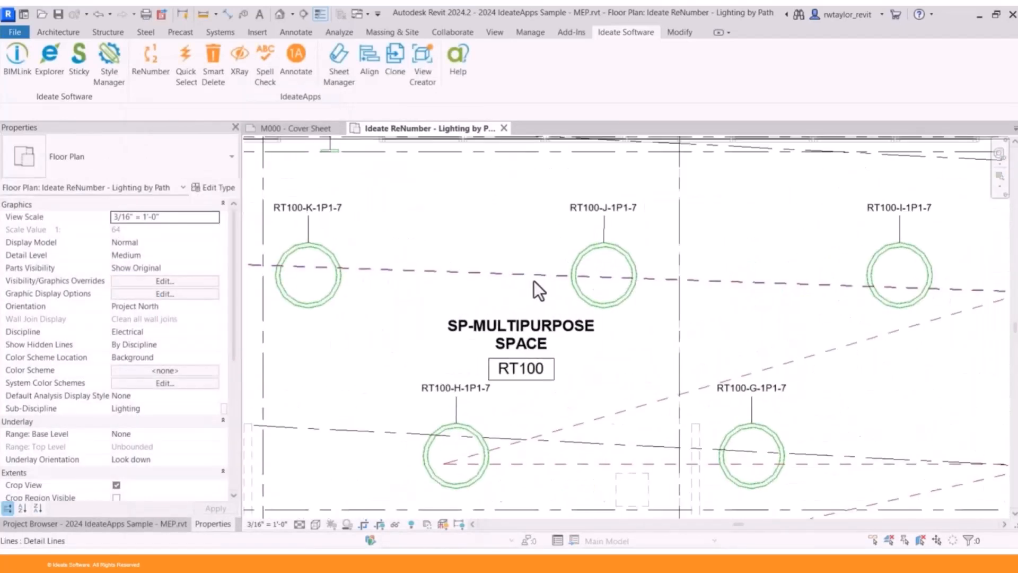
scroll(533, 281, "down", 1)
scroll(533, 281, "down", 2)
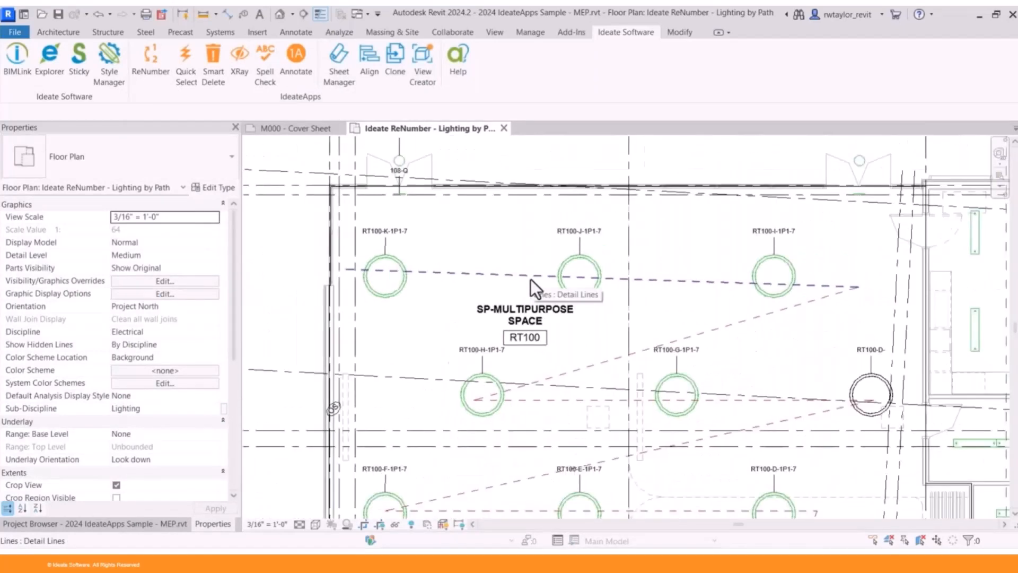
scroll(530, 279, "down", 1)
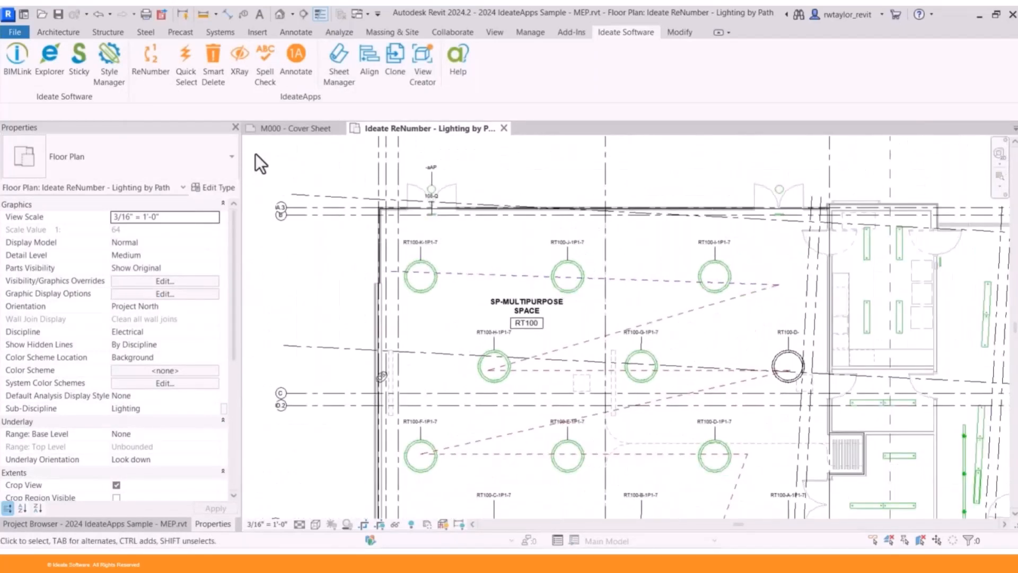
- Open ReNumber's Lighting rule for editing and remove its Circuit Number field
left_click(152, 61)
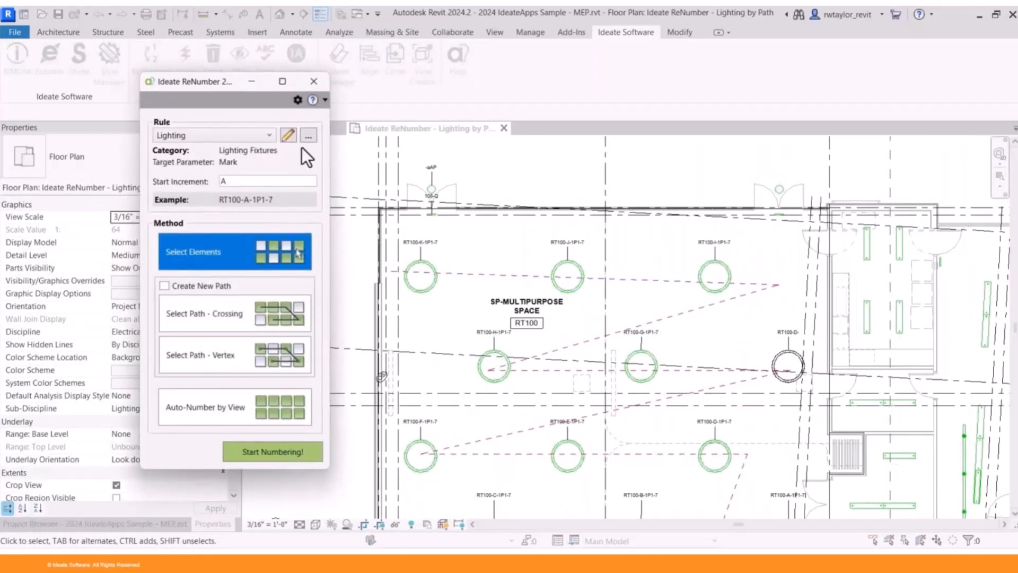
left_click(288, 137)
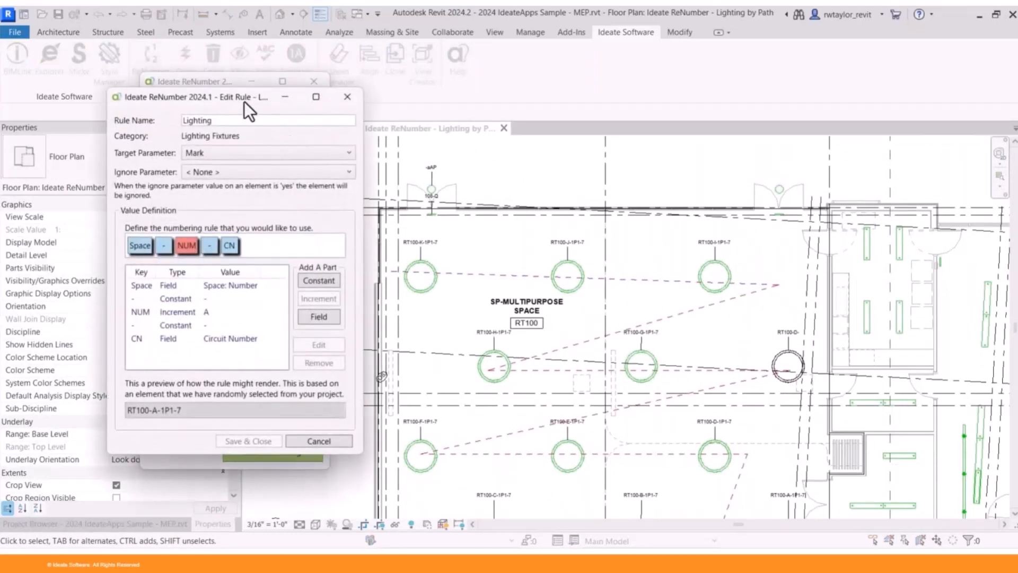
left_click_drag(241, 100, 463, 73)
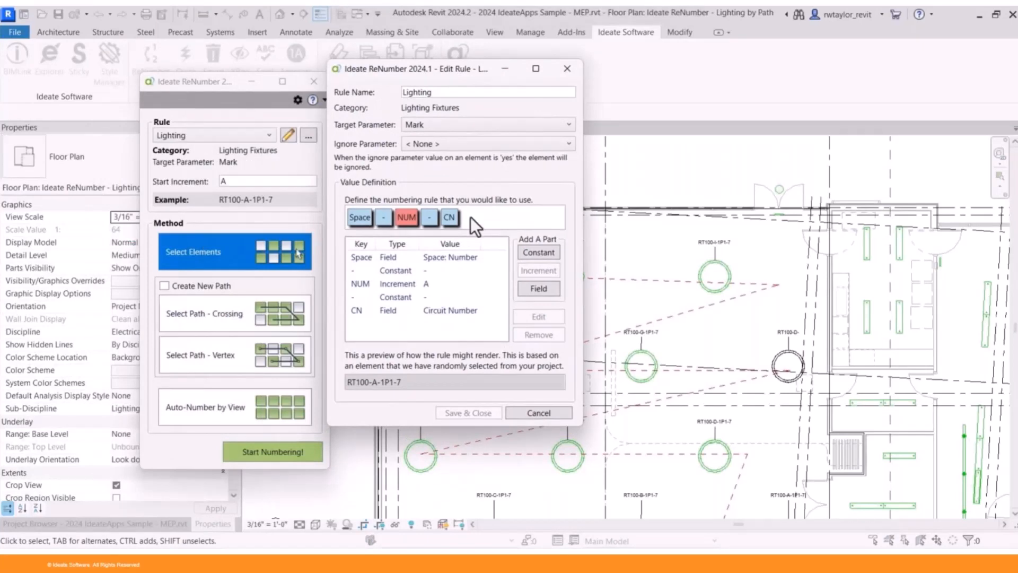
left_click(448, 312)
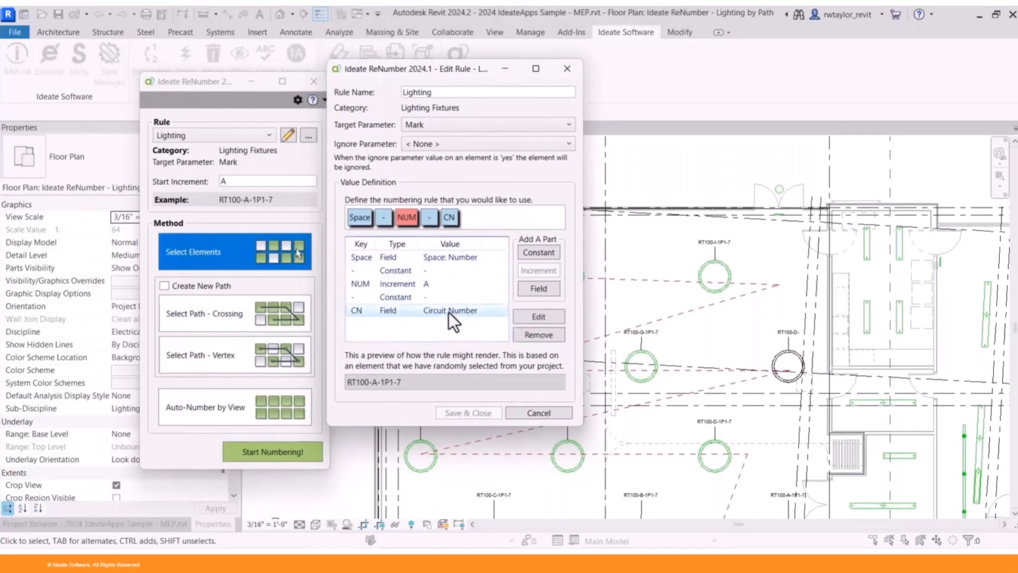
left_click(523, 336)
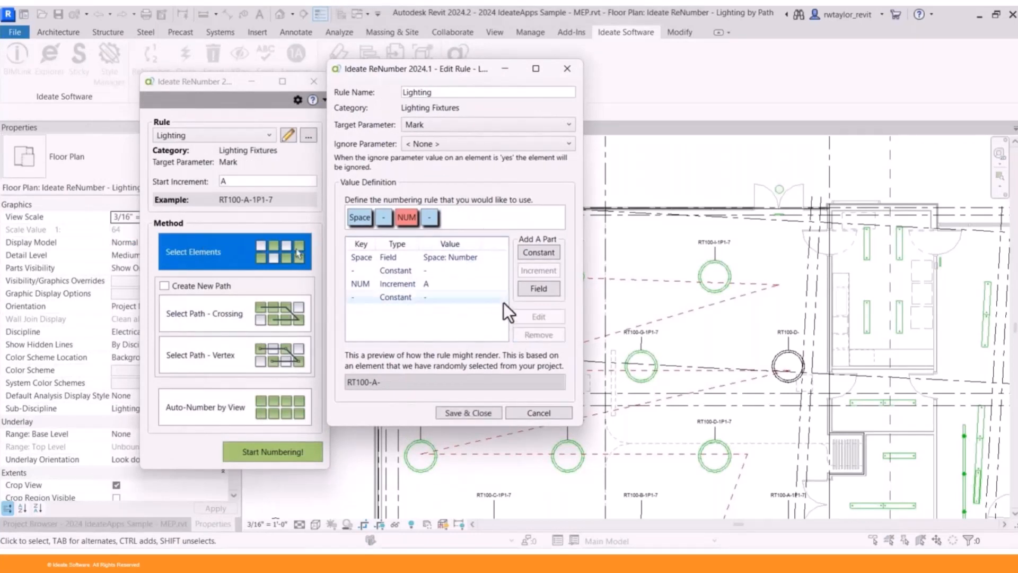
- Add an Electrical Data field named ED at the end of the Lighting rule and save the rule
left_click(530, 293)
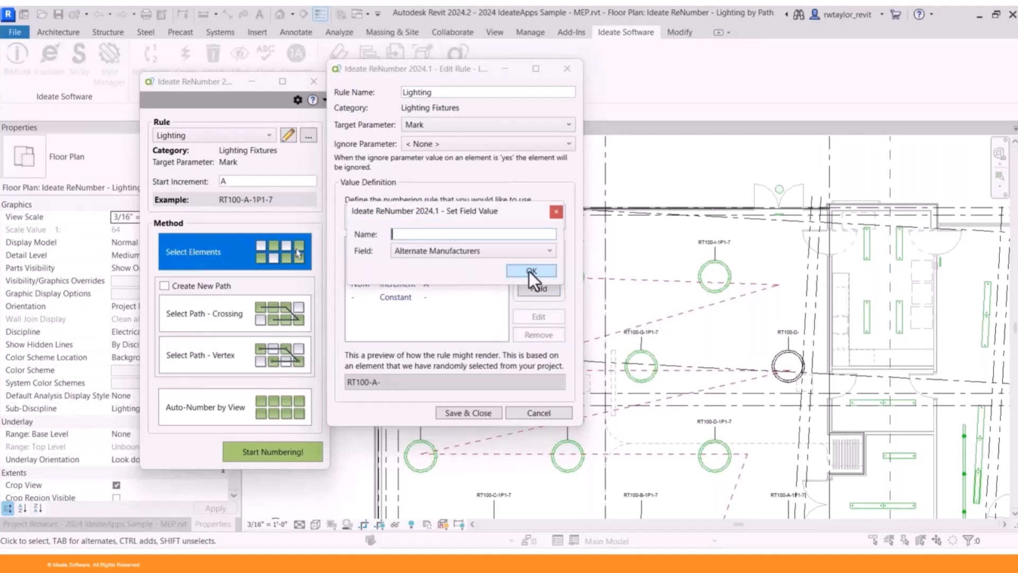
left_click(545, 249)
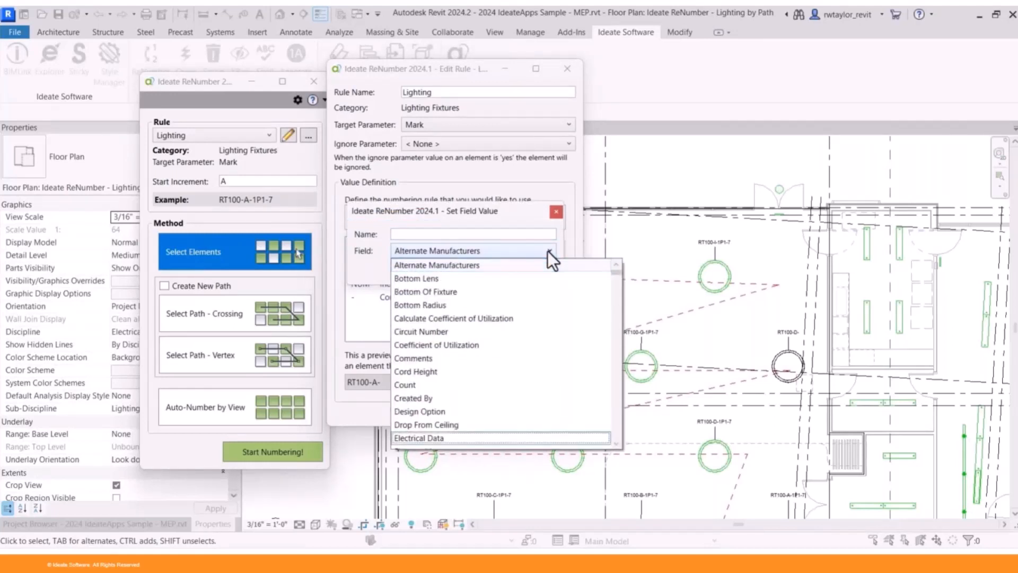
left_click(432, 440)
left_click(407, 235)
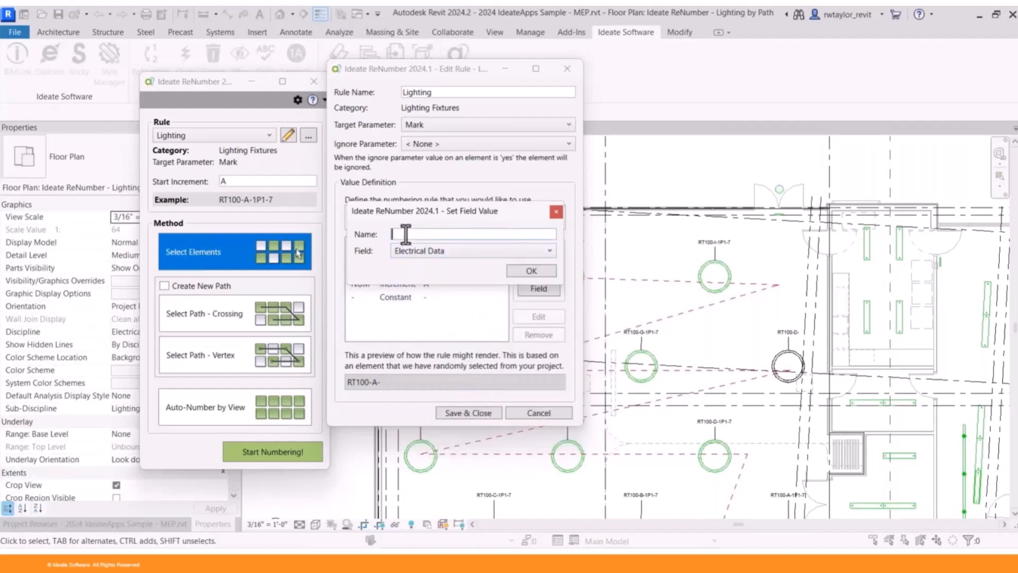
type("ED")
left_click(520, 273)
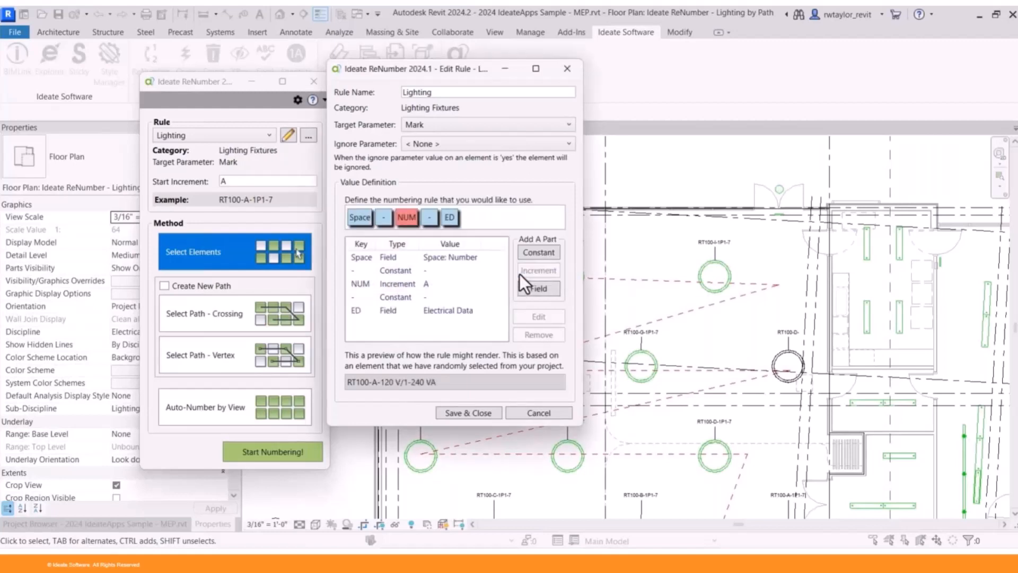
left_click(474, 412)
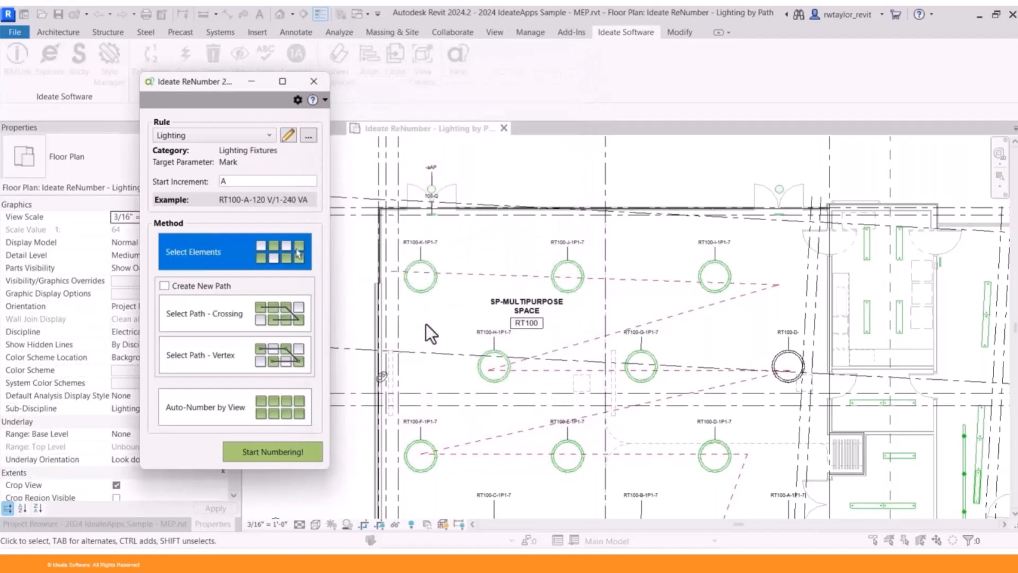
- Renumber the pendants along the dashed path with the edited Lighting rule using Select Path - Crossing, and accept the changes
left_click(260, 317)
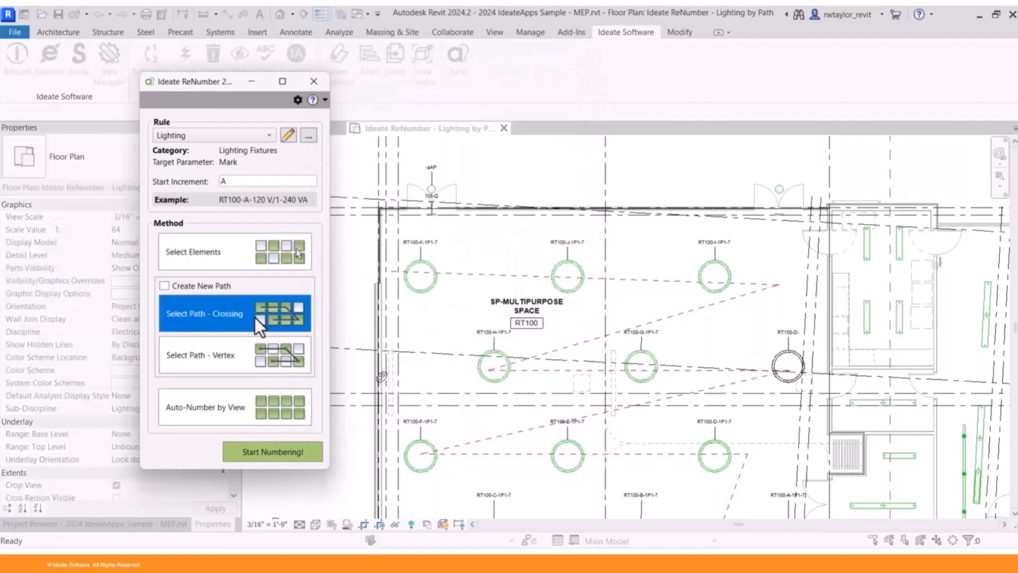
left_click(276, 451)
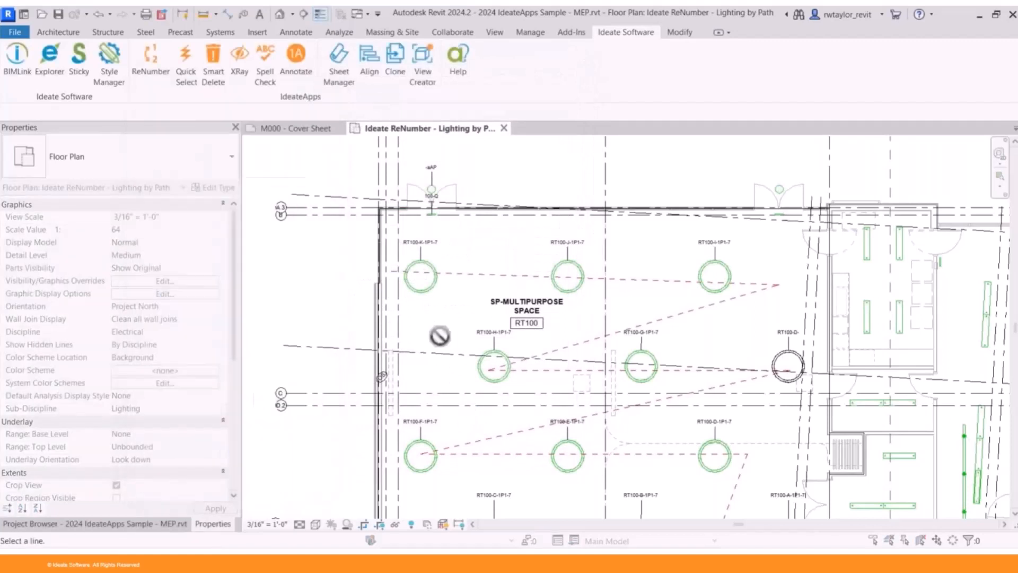
left_click(474, 275)
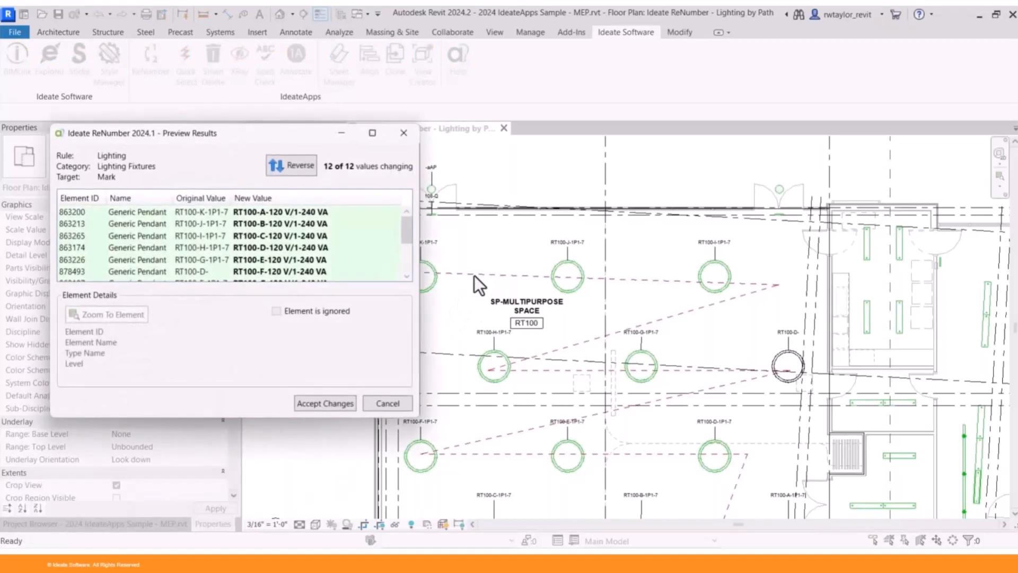
left_click(314, 405)
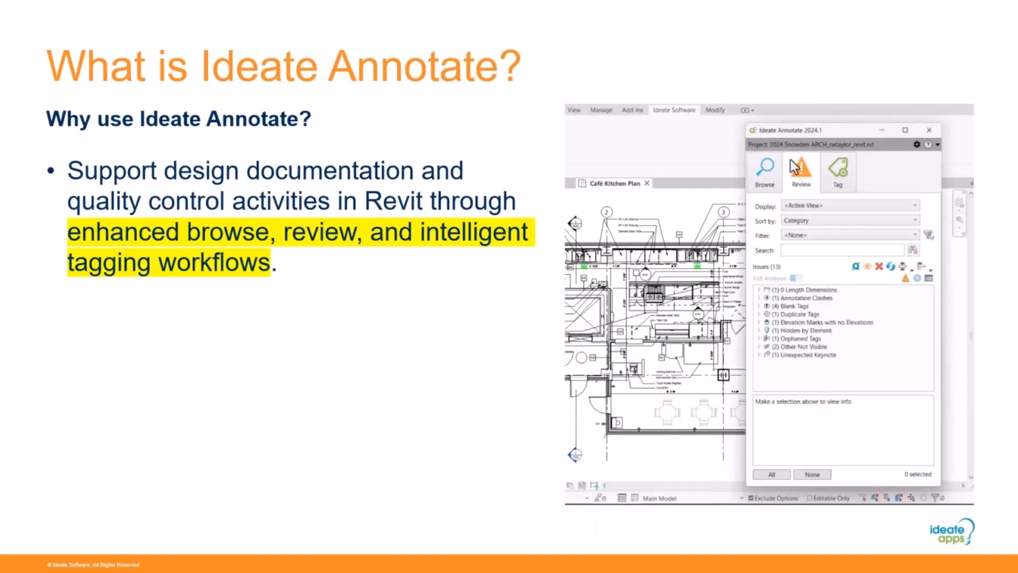
left_click(826, 158)
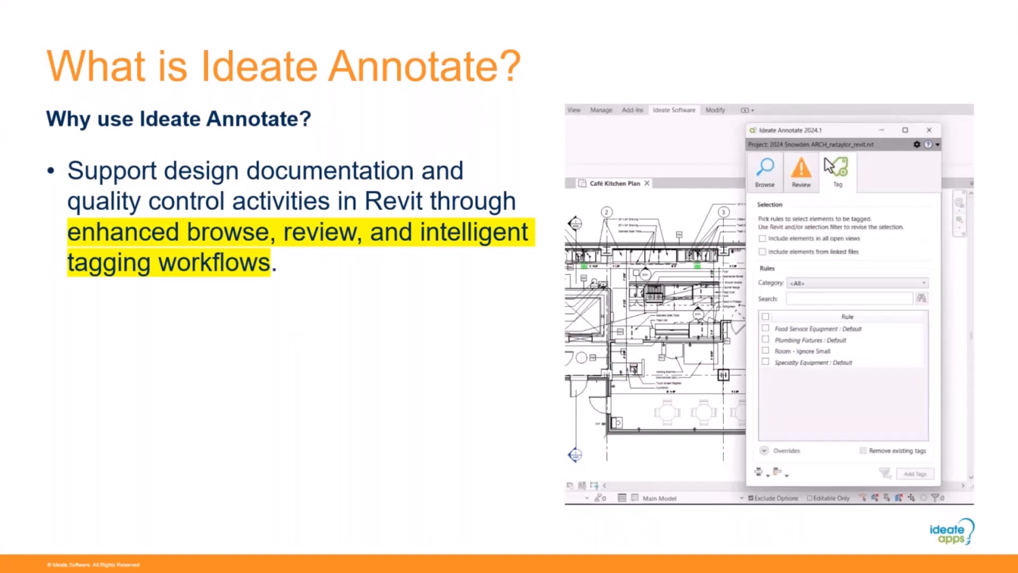
left_click(753, 164)
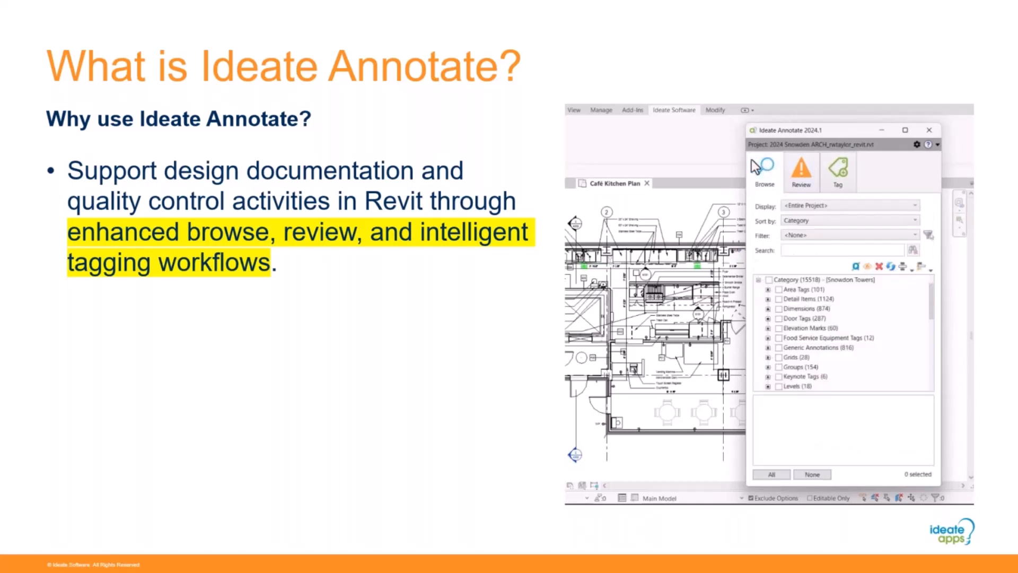
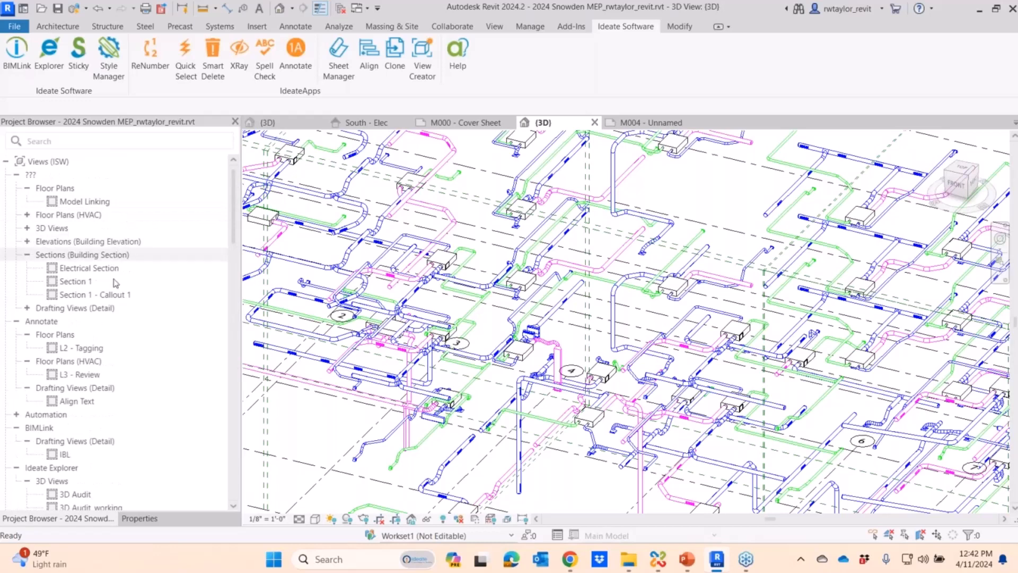
- Open the L3 - Review floor plan and run the Ideate Annotate review on the active view
left_click(97, 376)
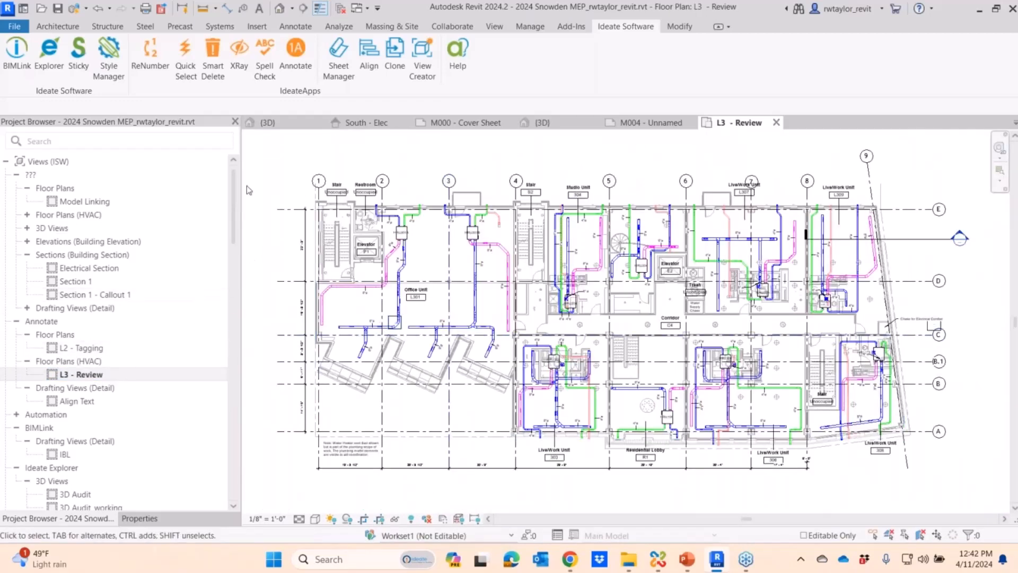
left_click(304, 68)
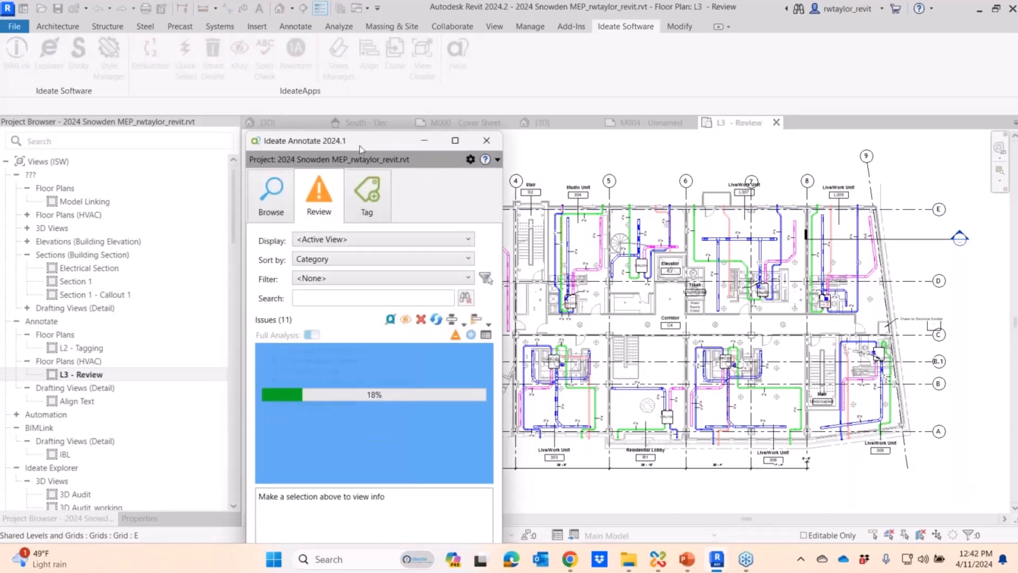
left_click_drag(362, 148, 402, 69)
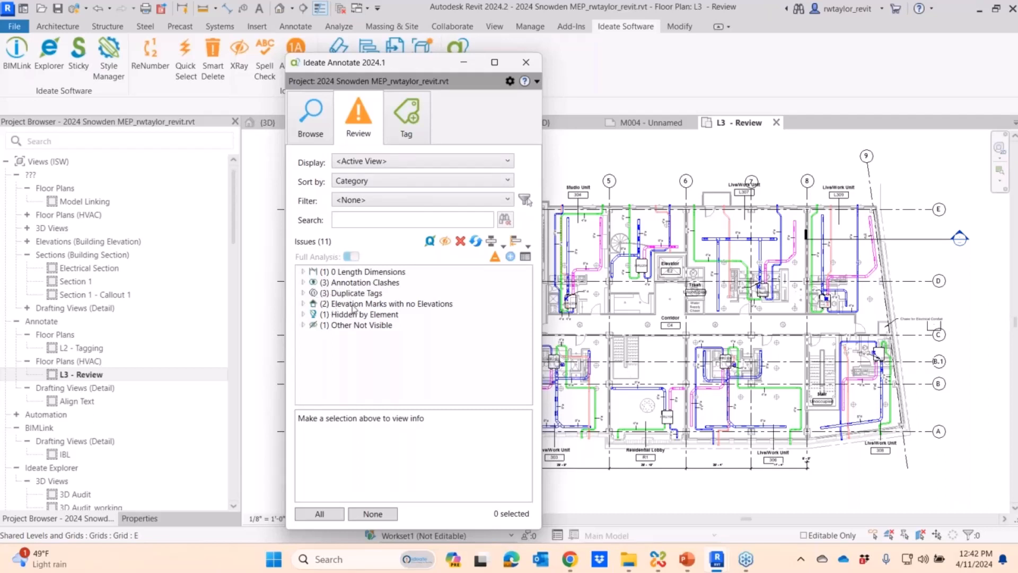
- Locate the Grids : Space Tags annotation clash, move the L307 space tag clear of the grid 7 bubble, and refresh the issues
left_click(303, 282)
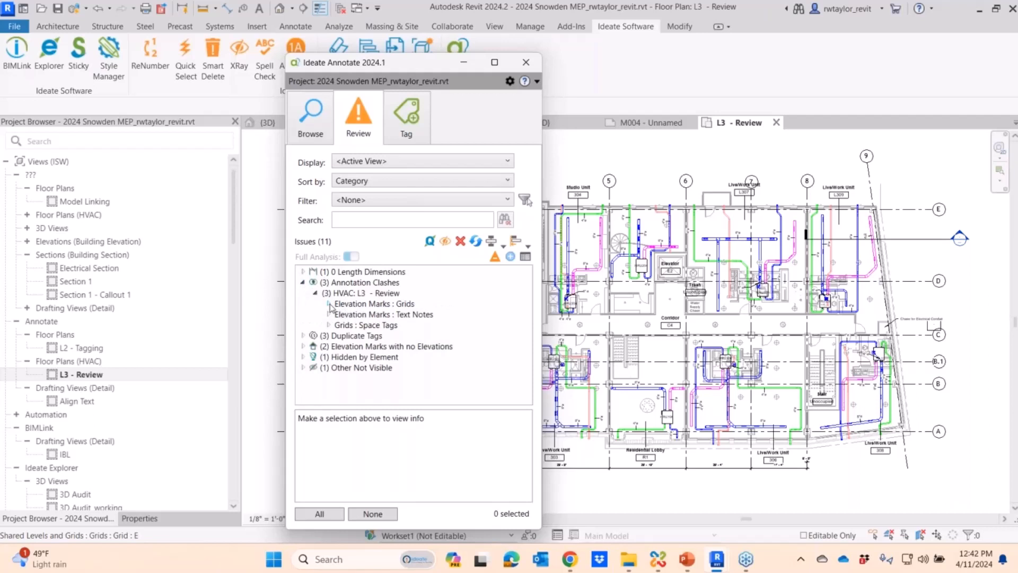
left_click(328, 325)
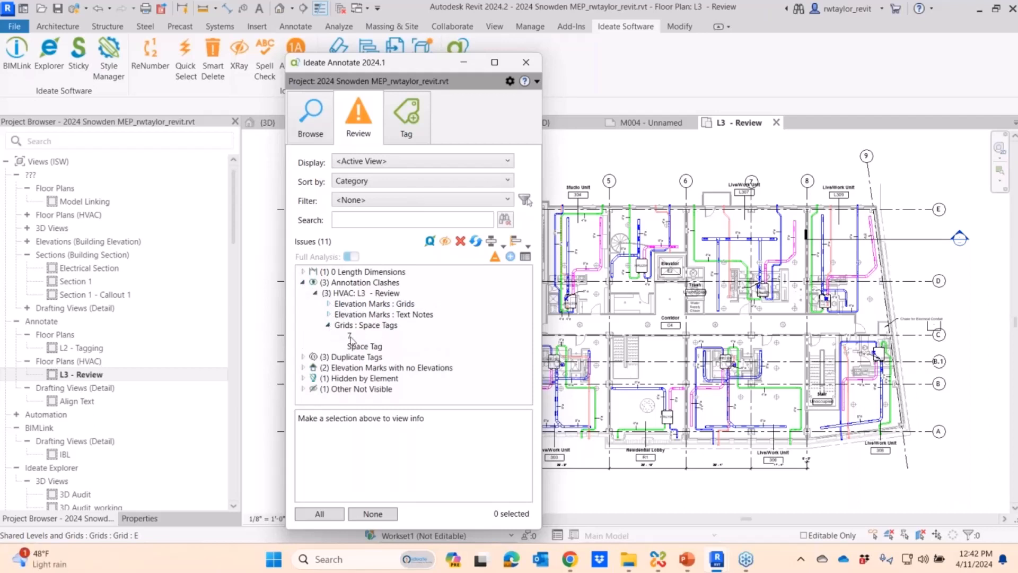
left_click(350, 337)
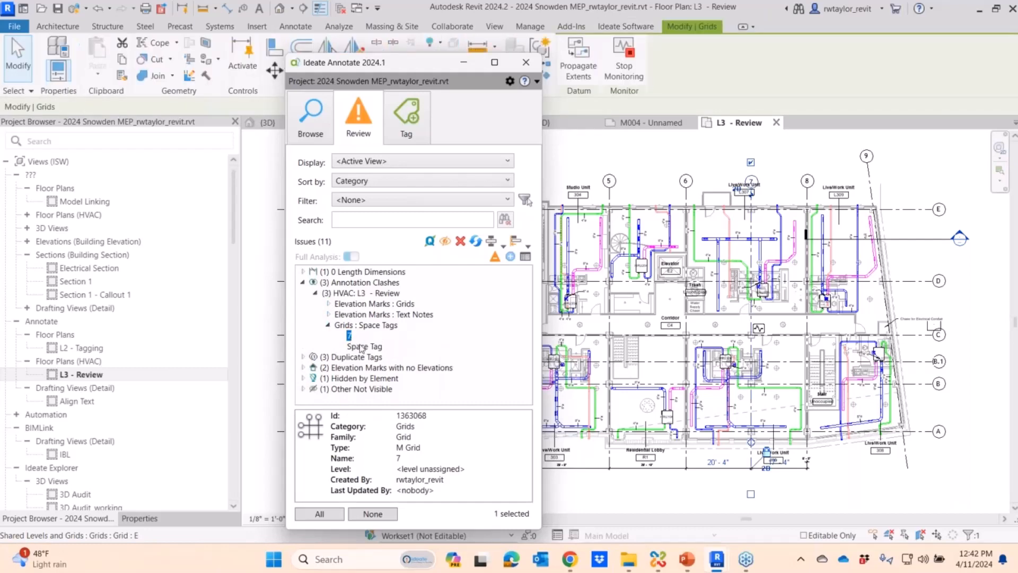
left_click(363, 347)
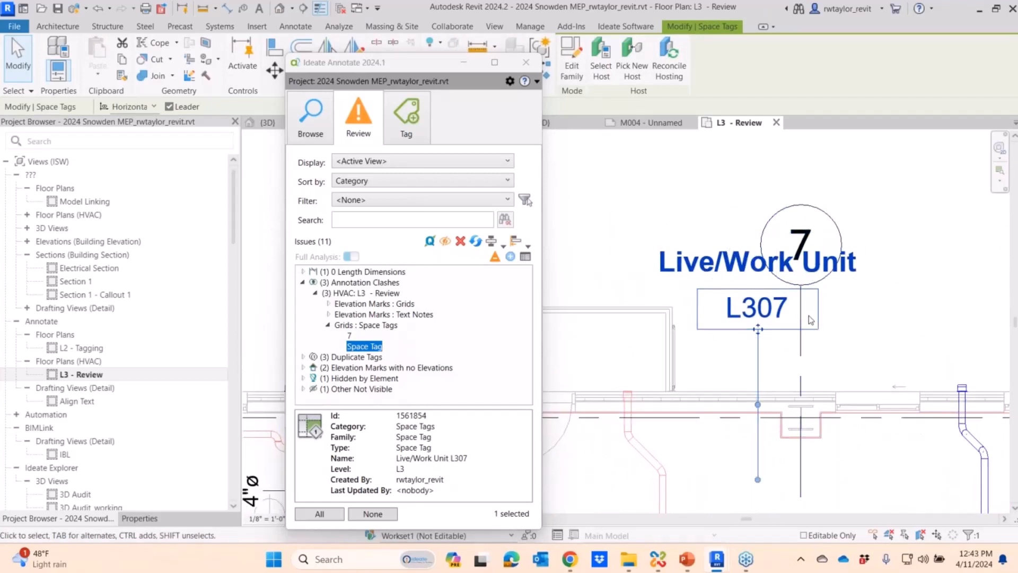
left_click_drag(758, 331, 902, 369)
scroll(567, 360, "down", 1)
middle_click_drag(568, 364, 487, 367)
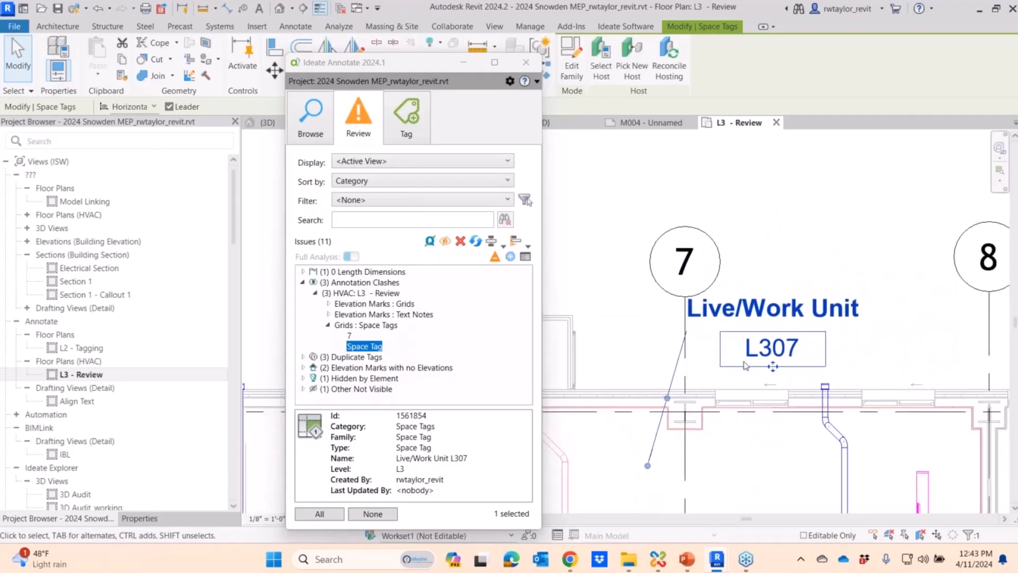
left_click_drag(773, 366, 801, 371)
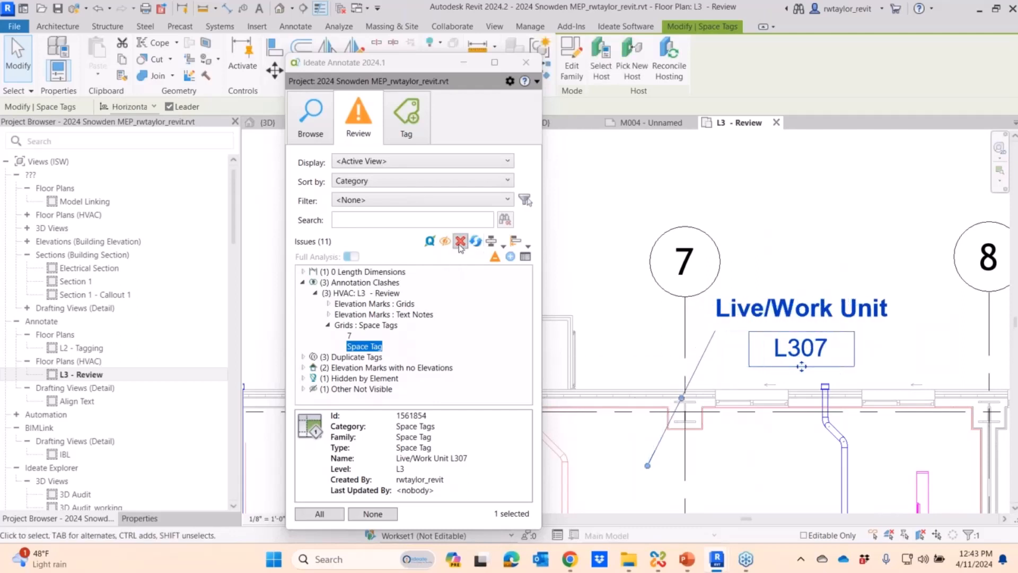
left_click(476, 242)
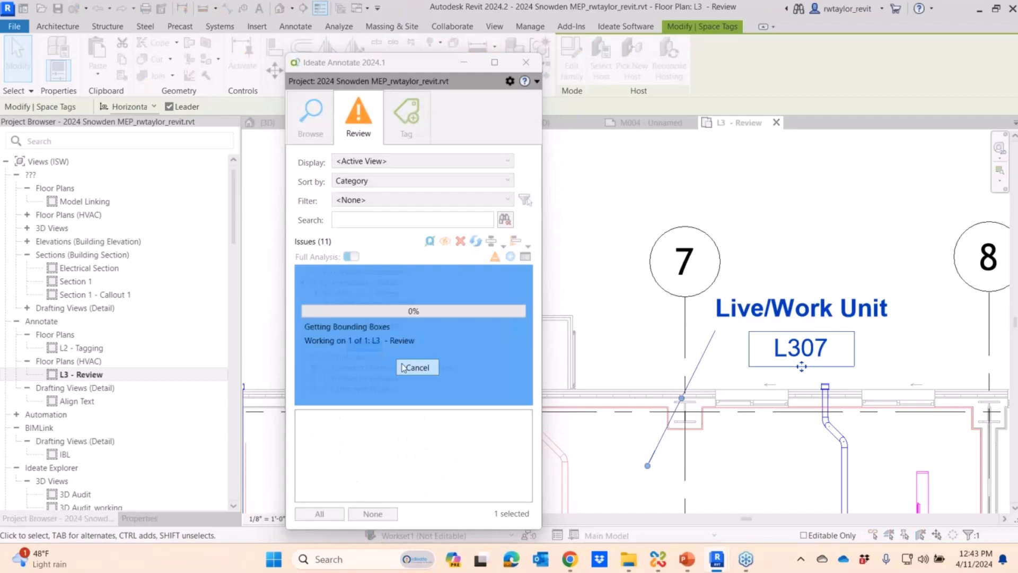
- Delete the Elevation 1 mark that clashes with grid C and has no elevations, and refresh the issue list
left_click(303, 282)
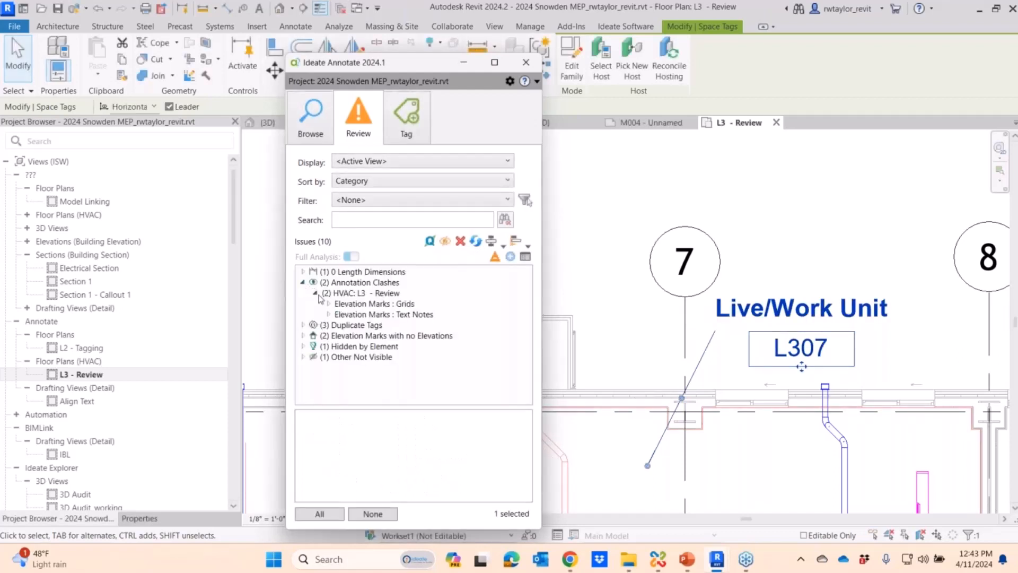
left_click(328, 304)
left_click(361, 316)
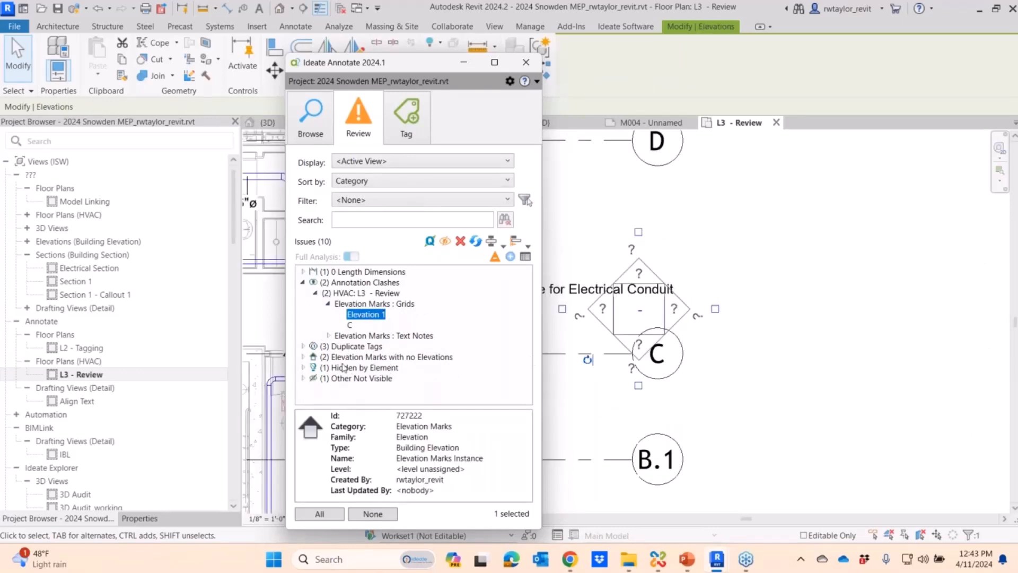
left_click(303, 357)
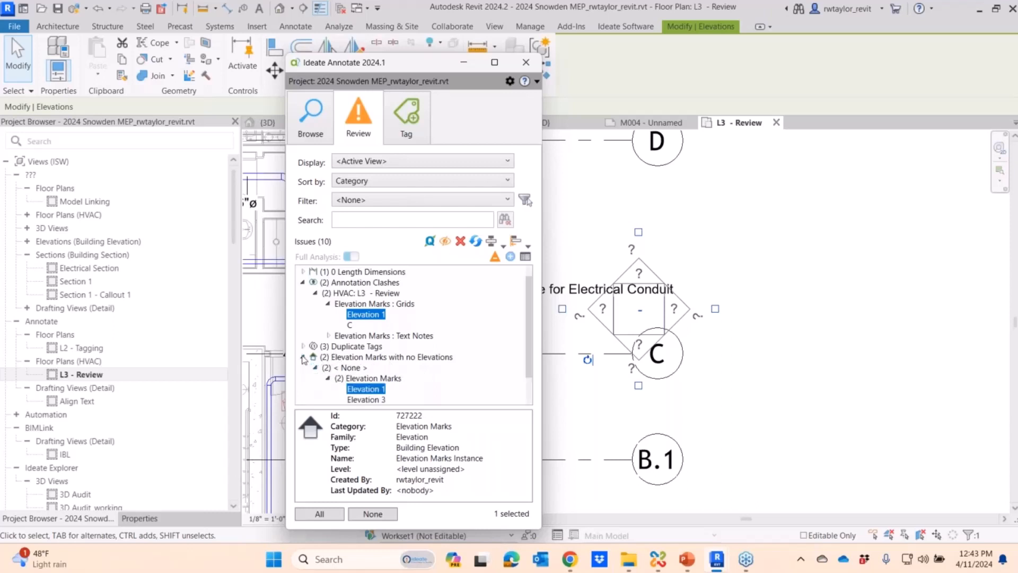
left_click(366, 390)
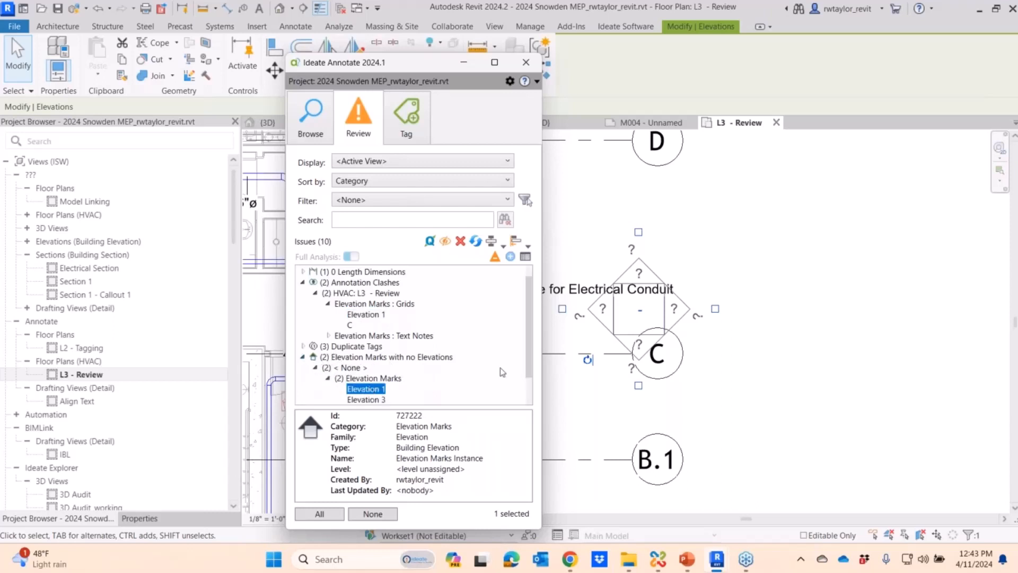
scroll(502, 371, "down", 2)
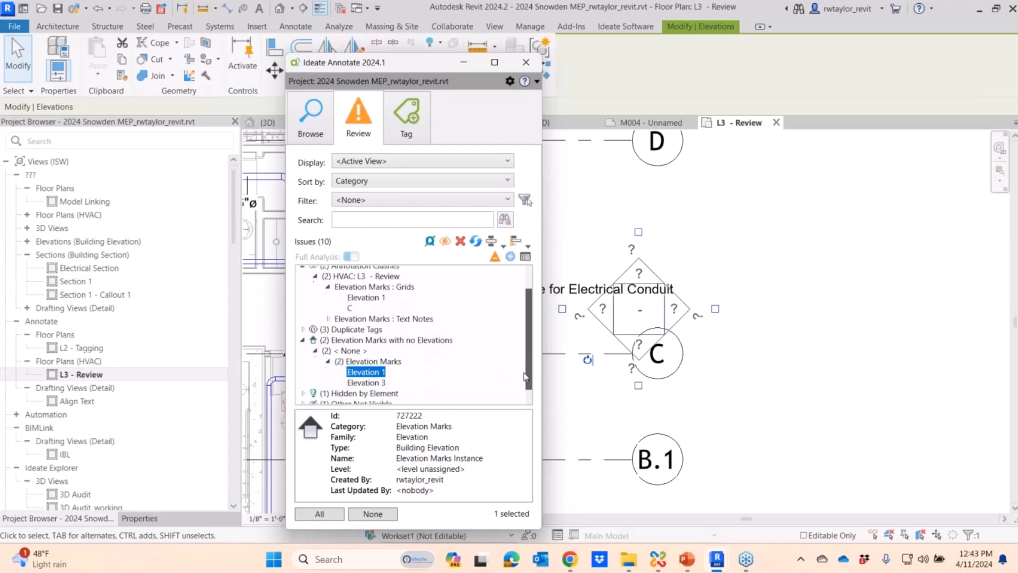
left_click(460, 242)
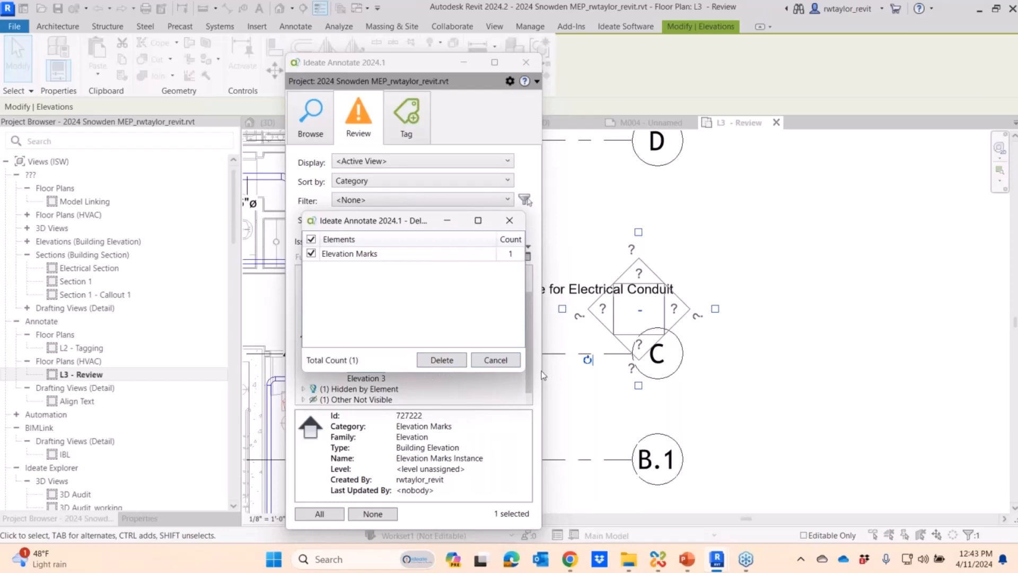
left_click(439, 364)
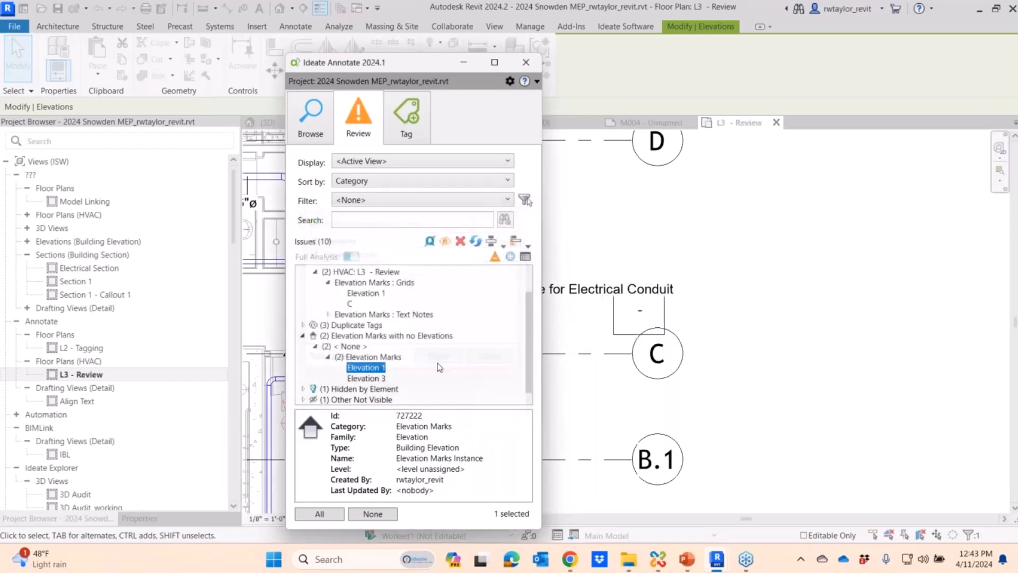
left_click(476, 241)
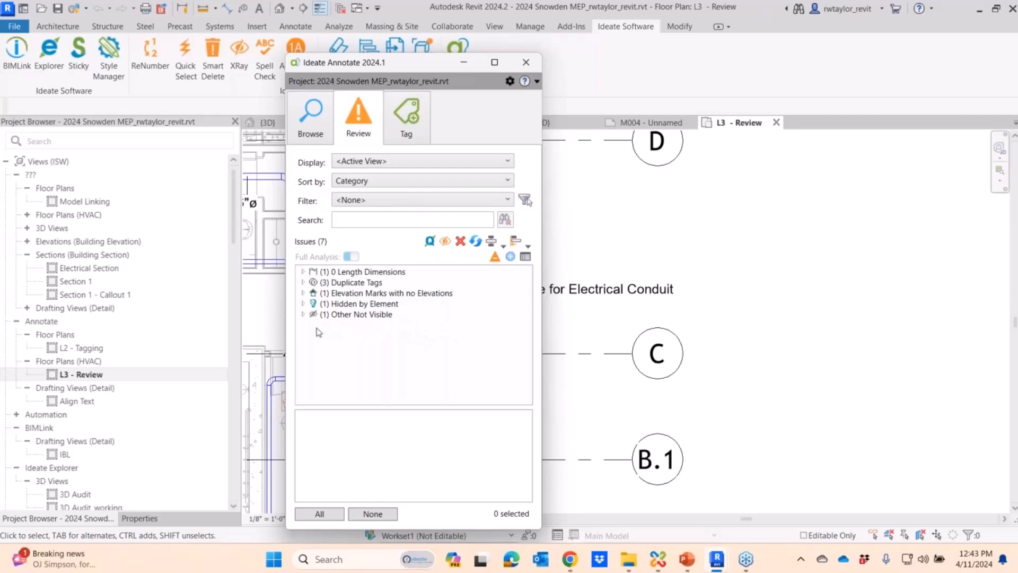
- Run Ideate XRay on the space tag under Other Not Visible, with the L3 - Review floor plan as target view
left_click(302, 315)
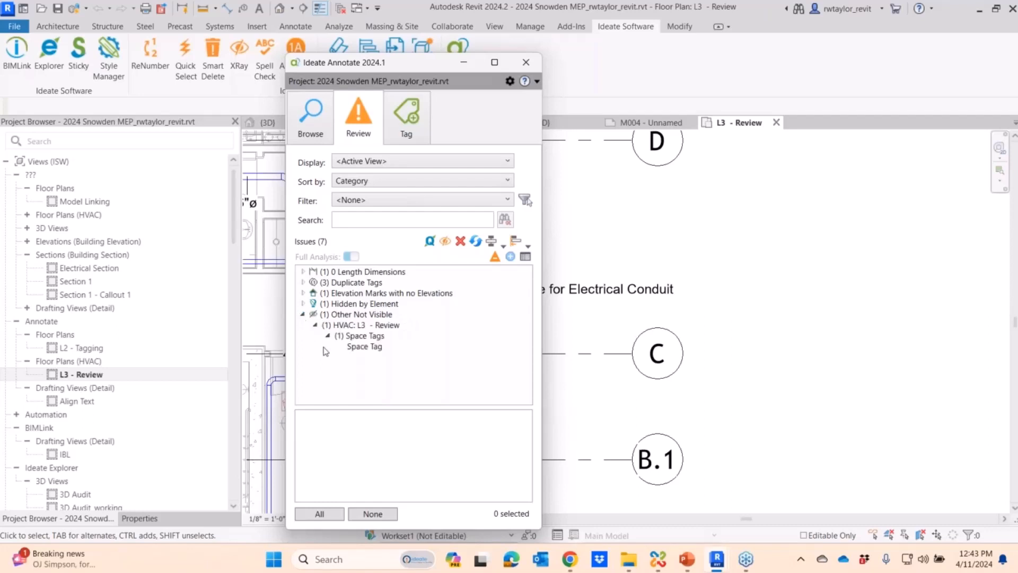
left_click(365, 348)
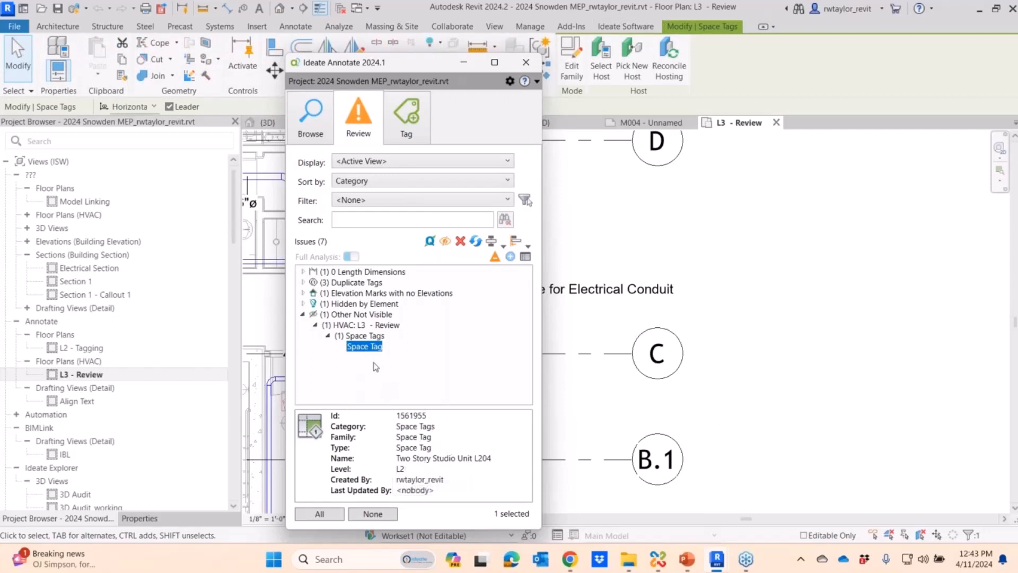
left_click(444, 242)
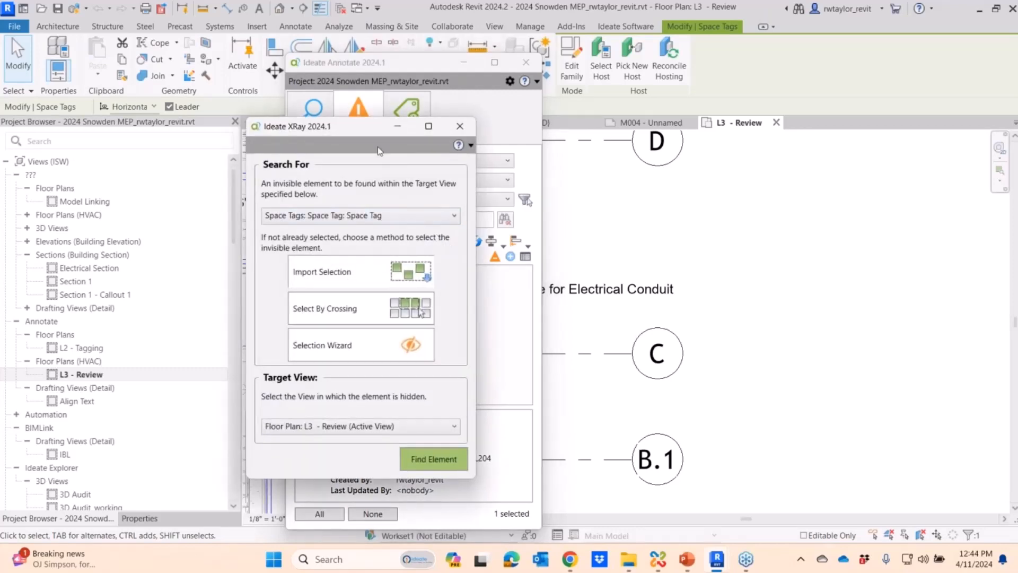
left_click_drag(360, 129, 687, 107)
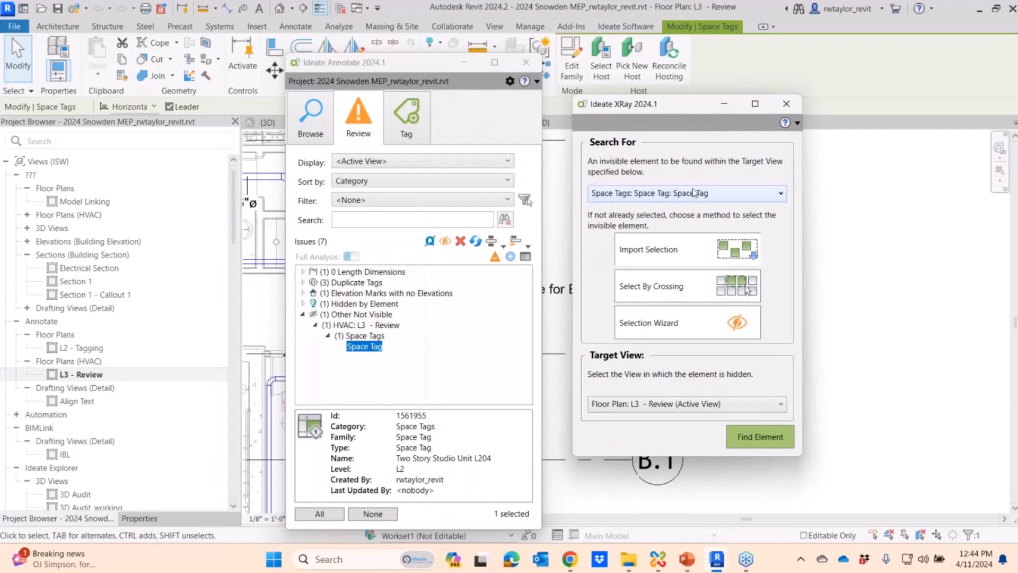
left_click(758, 445)
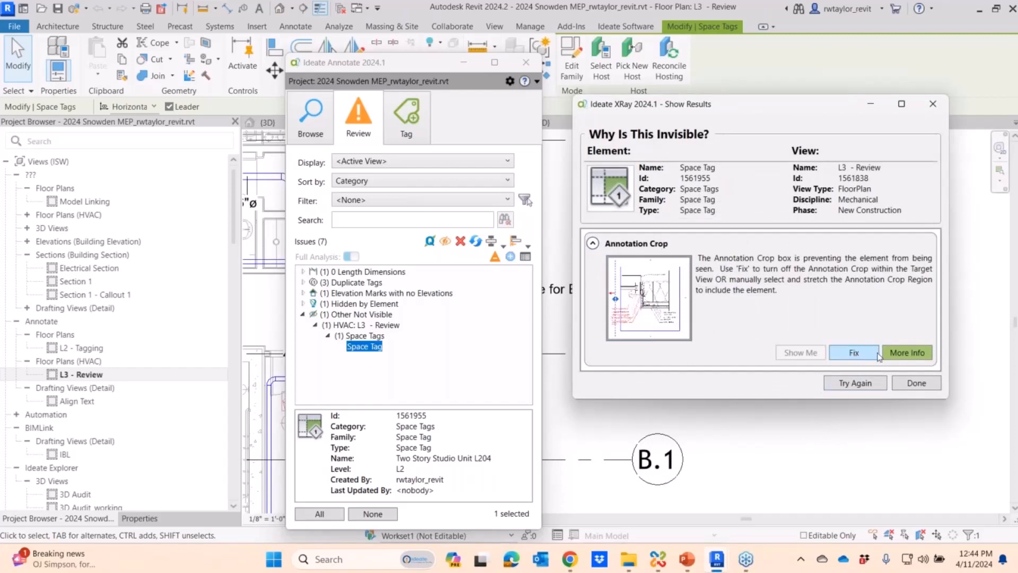
- Read the Annotation Crop help page in the browser, return to Revit, and close the XRay results and Ideate Annotate
left_click(905, 354)
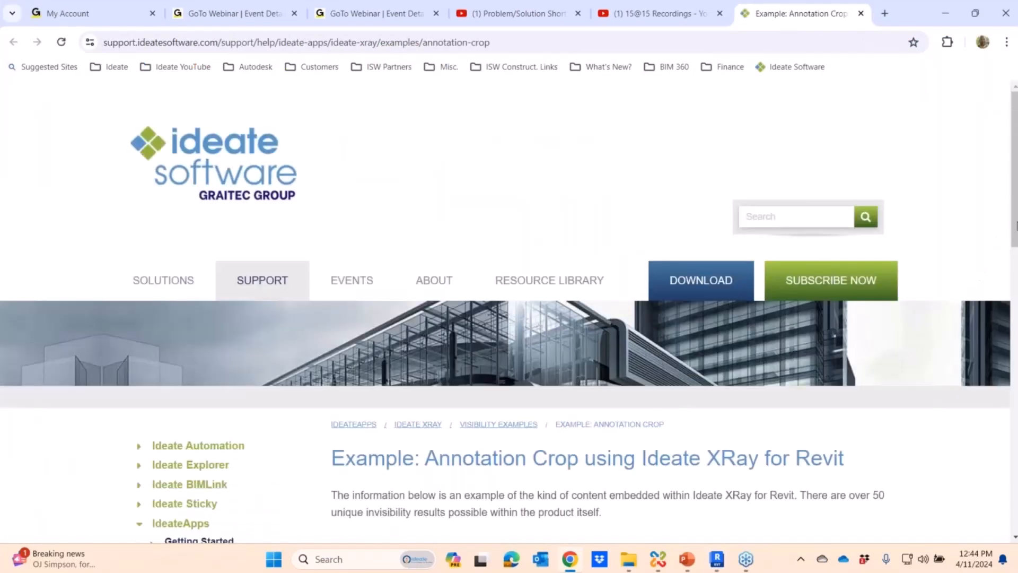
scroll(1016, 221, "down", 5)
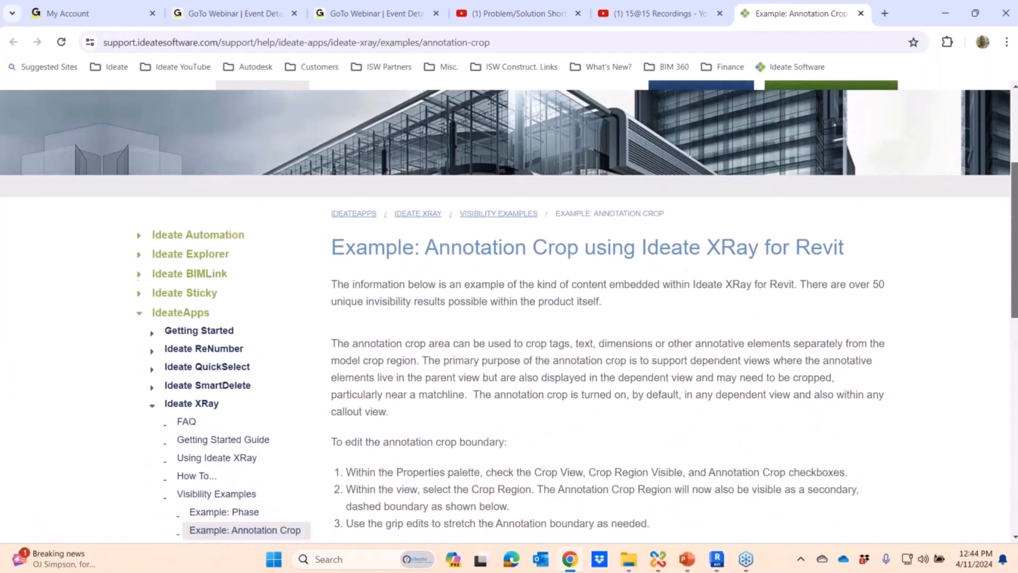
scroll(509, 312, "down", 5)
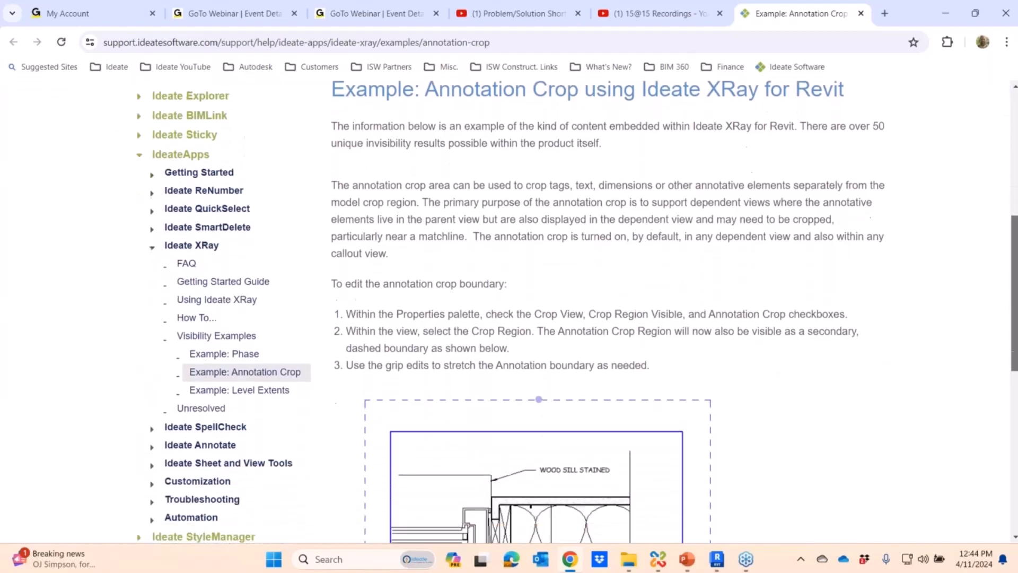
scroll(509, 312, "down", 3)
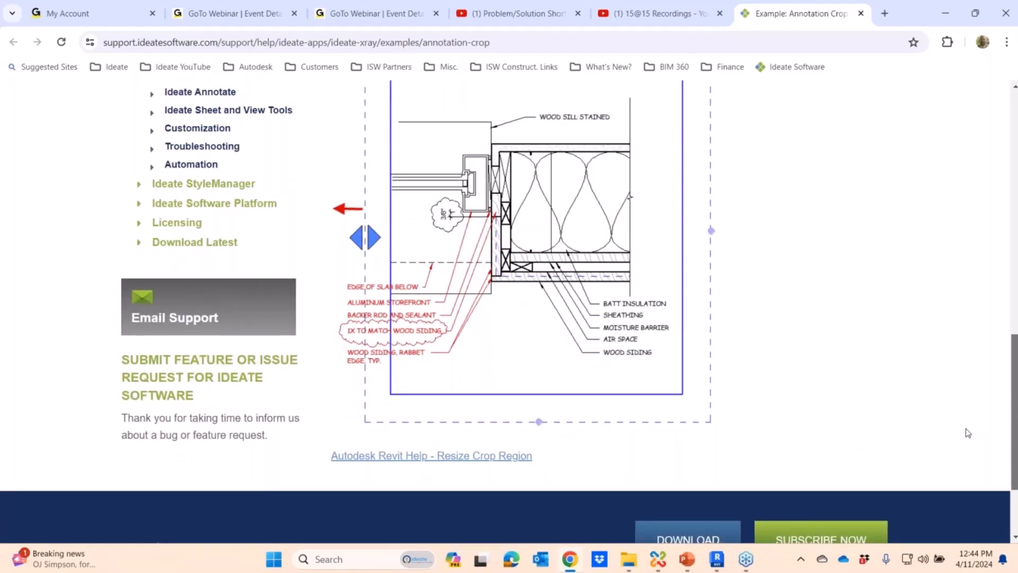
key("alt+Tab")
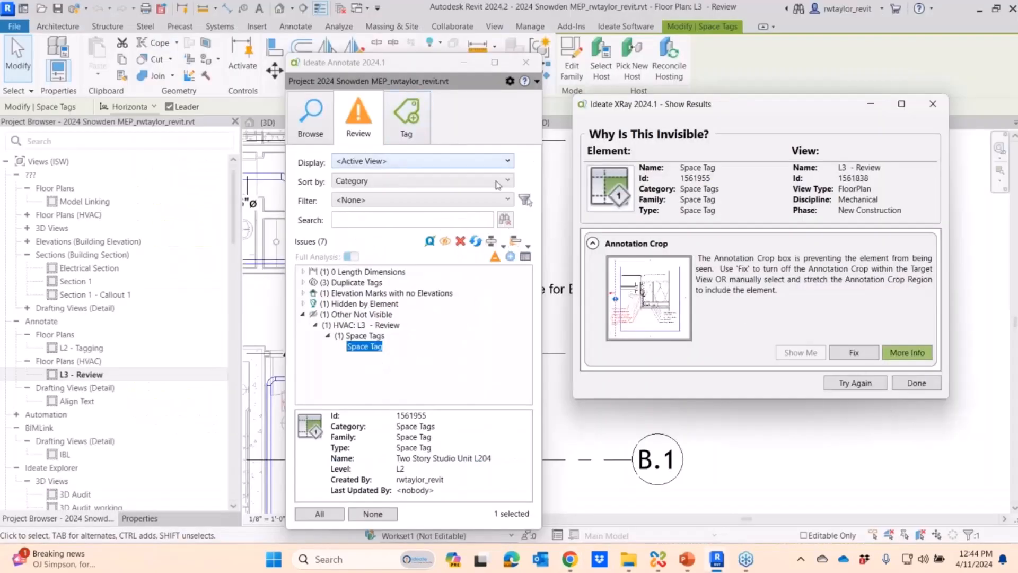
left_click(915, 384)
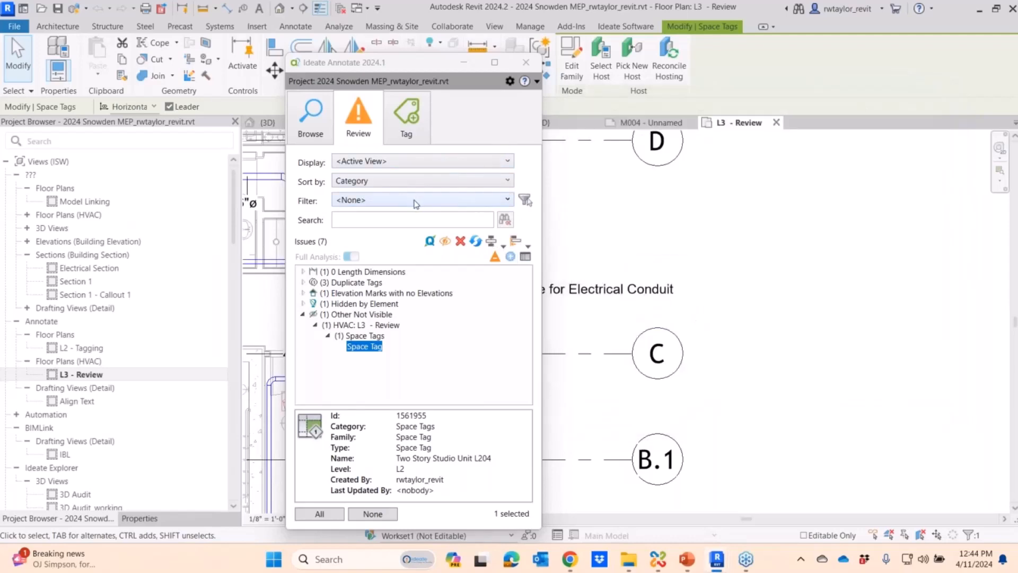
left_click(526, 65)
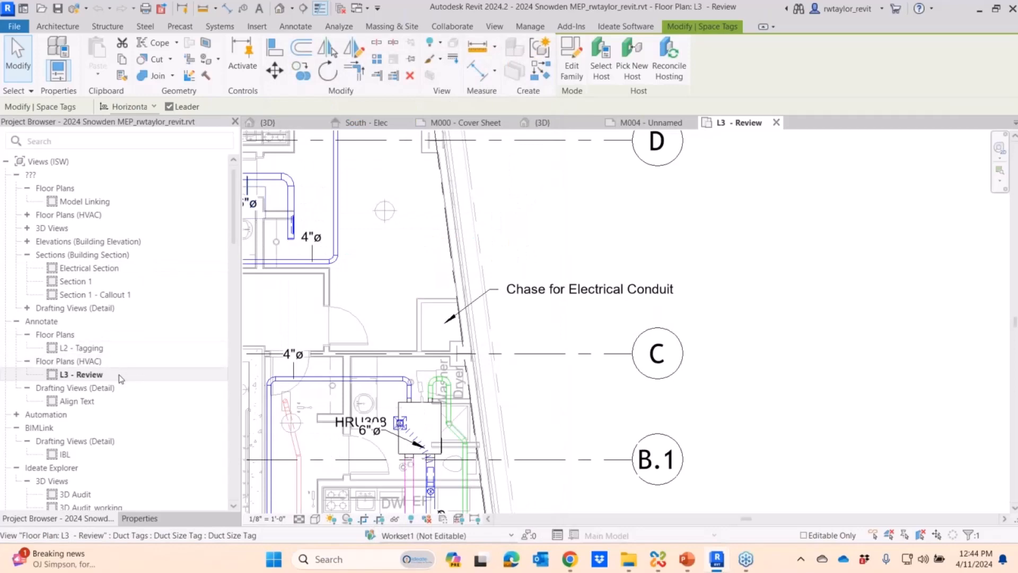
- Open the Align Text drafting view and show the text notes beside the sump pump detail
double_click(85, 402)
middle_click_drag(666, 359, 585, 315)
scroll(540, 341, "up", 4)
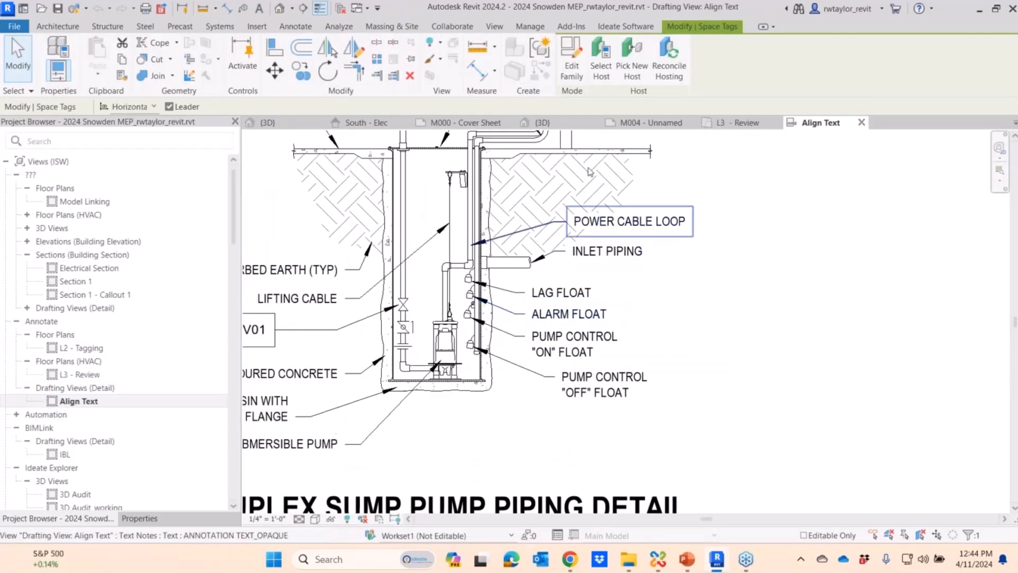
- Start Ideate Annotate for the drafting view, browse its annotations, and apply the Align and Distribute filter
left_click(626, 27)
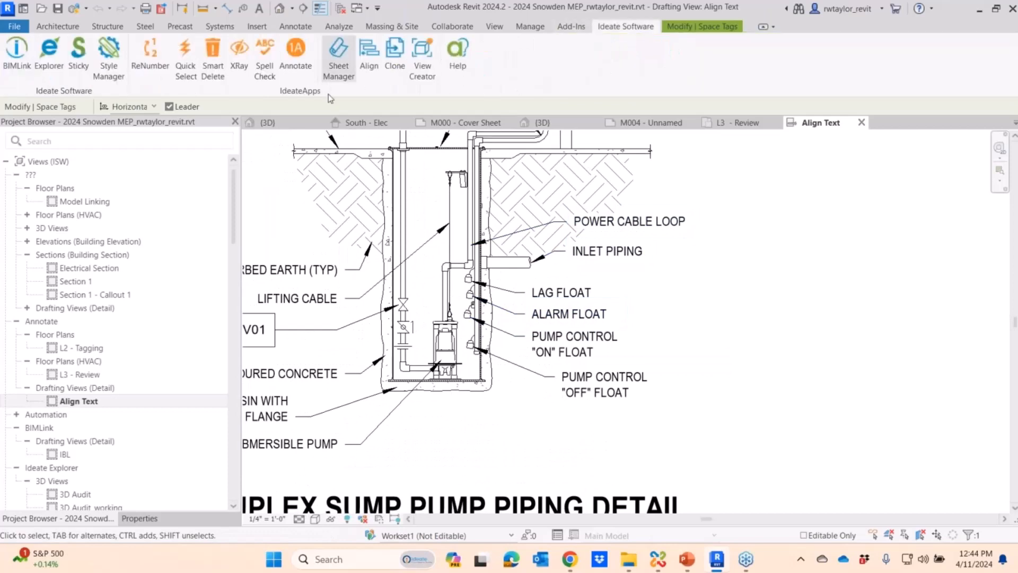
left_click(291, 68)
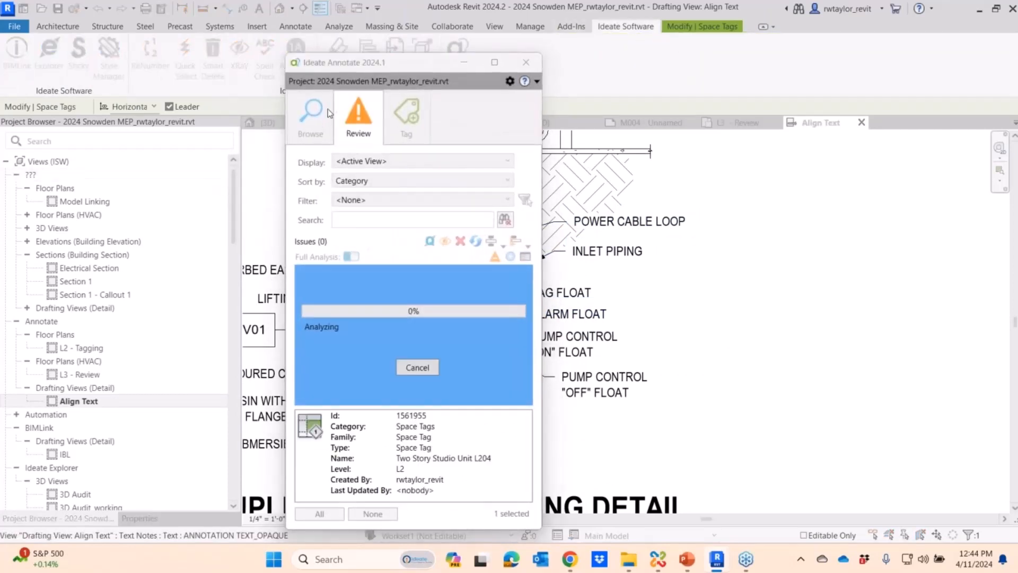
left_click_drag(384, 68, 239, 34)
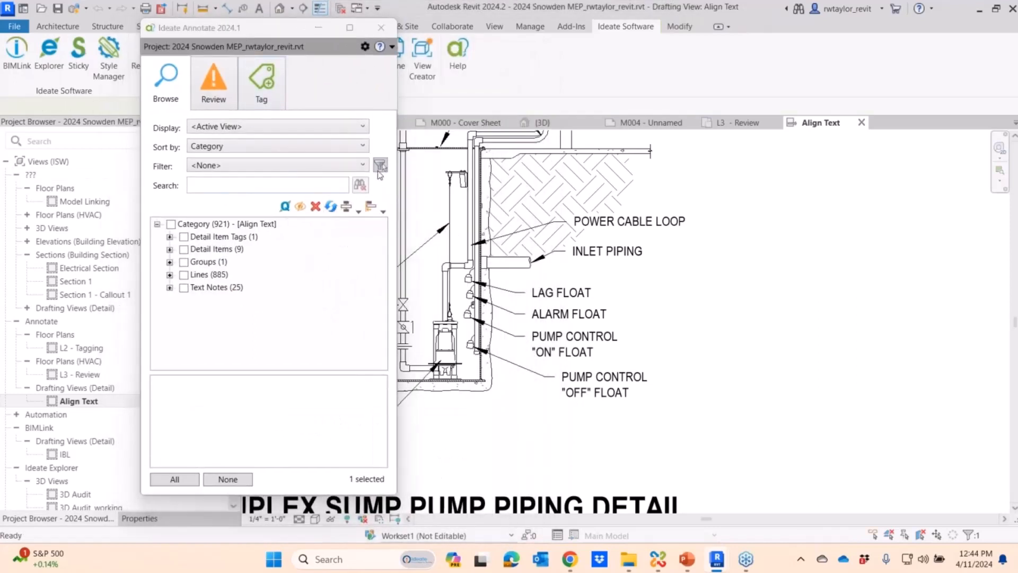
left_click(297, 165)
left_click(281, 194)
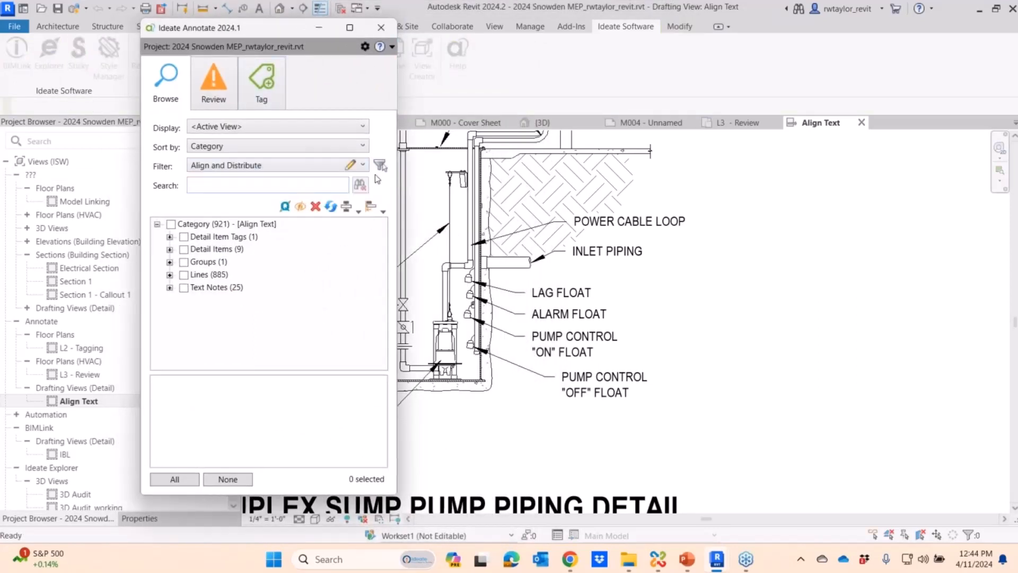
- Left-align the text notes from POWER CABLE LOOP down to the OFF FLOAT note with the INLET PIPING note and distribute them vertically
left_click_drag(751, 460, 578, 204)
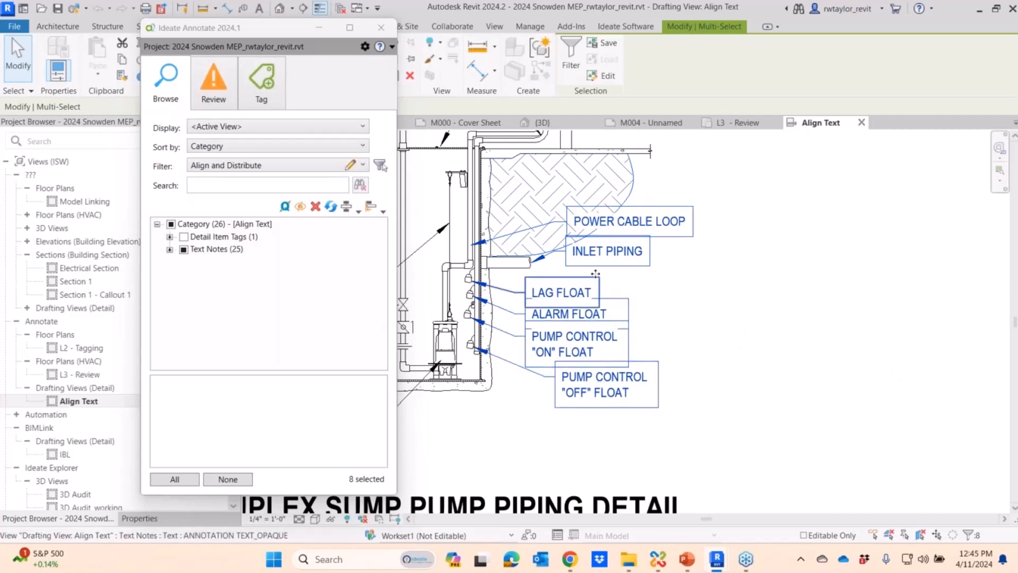
left_click(373, 211)
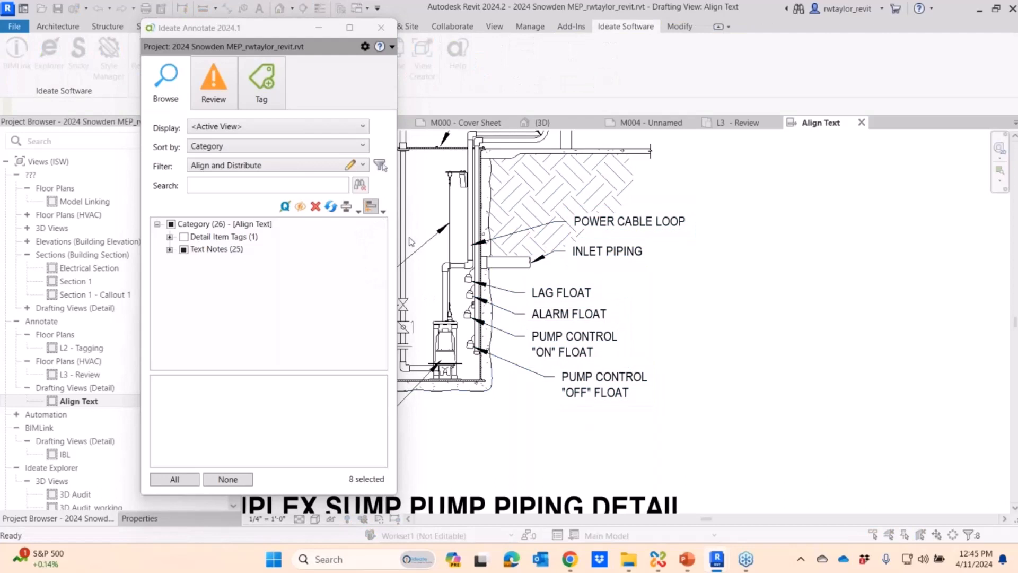
left_click(574, 260)
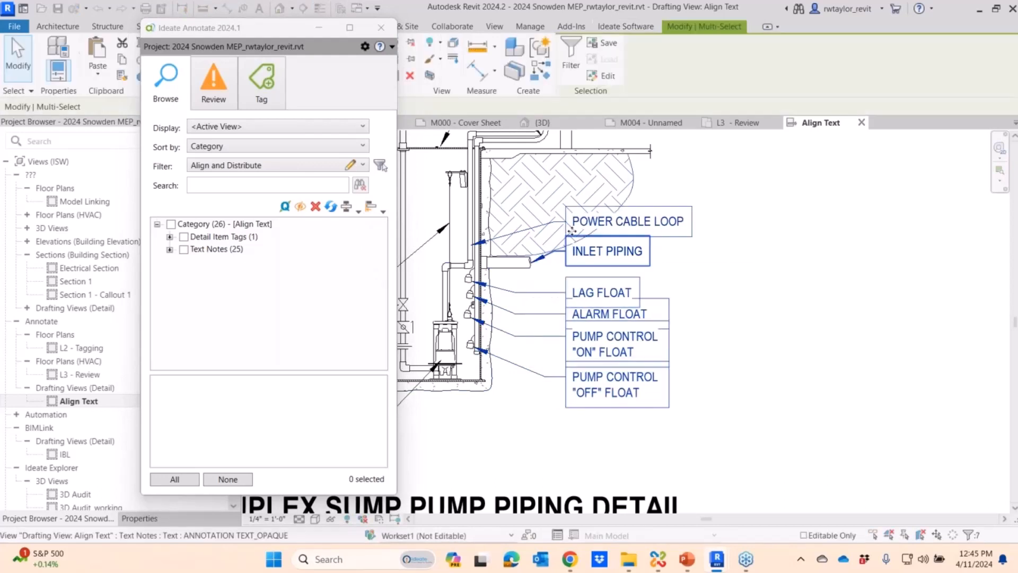
left_click(347, 210)
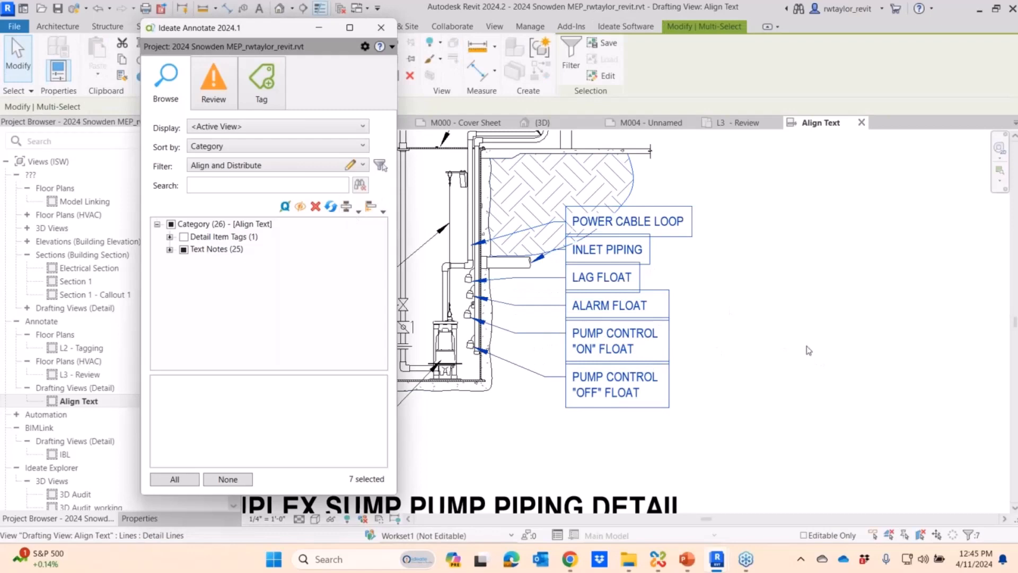
scroll(769, 345, "down", 4)
left_click(848, 357)
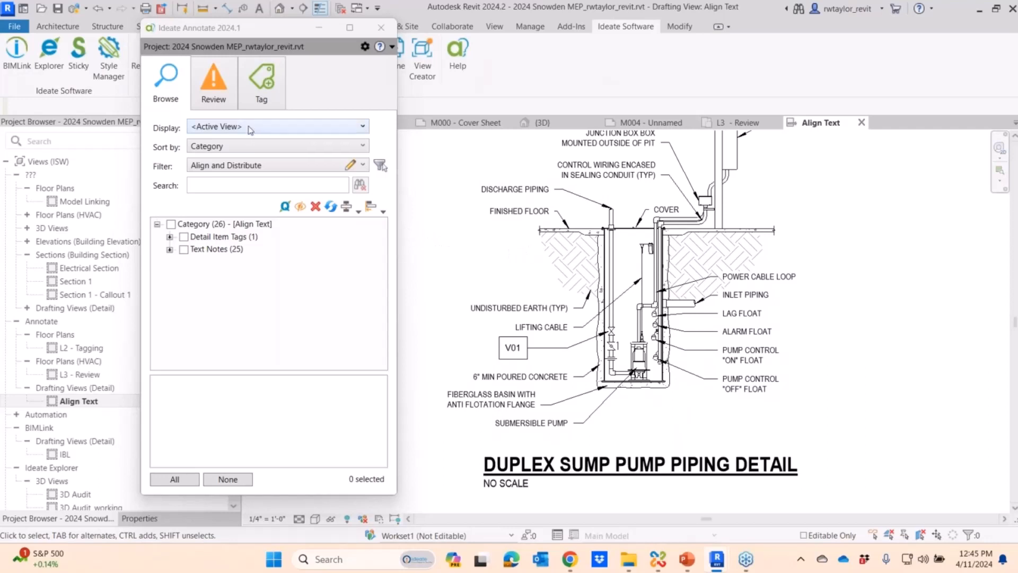
- Open the L2 - Tagging floor plan and show the ducts around the HRU108A and HRU108B units
left_click(83, 352)
double_click(84, 355)
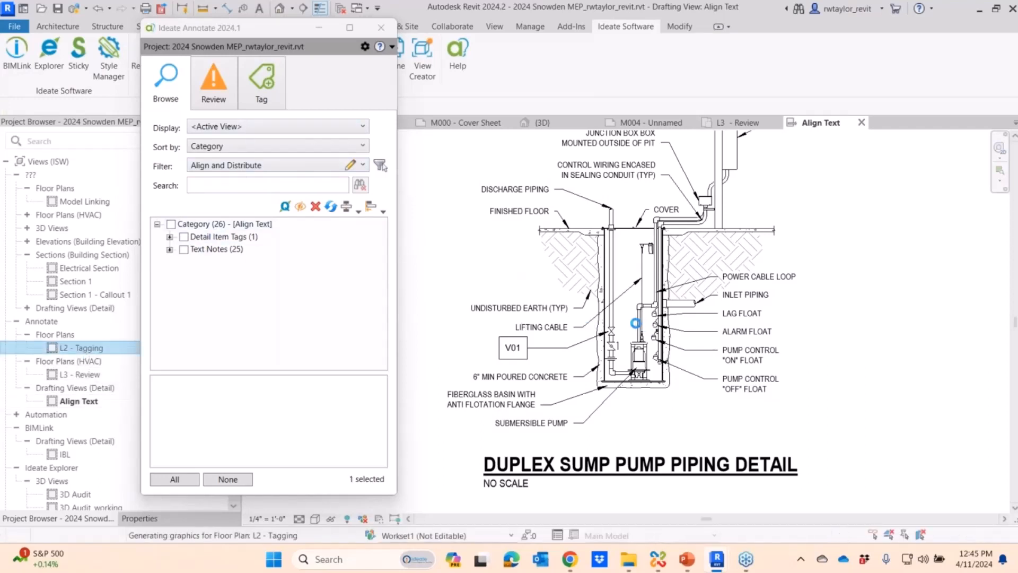
scroll(565, 321, "down", 6)
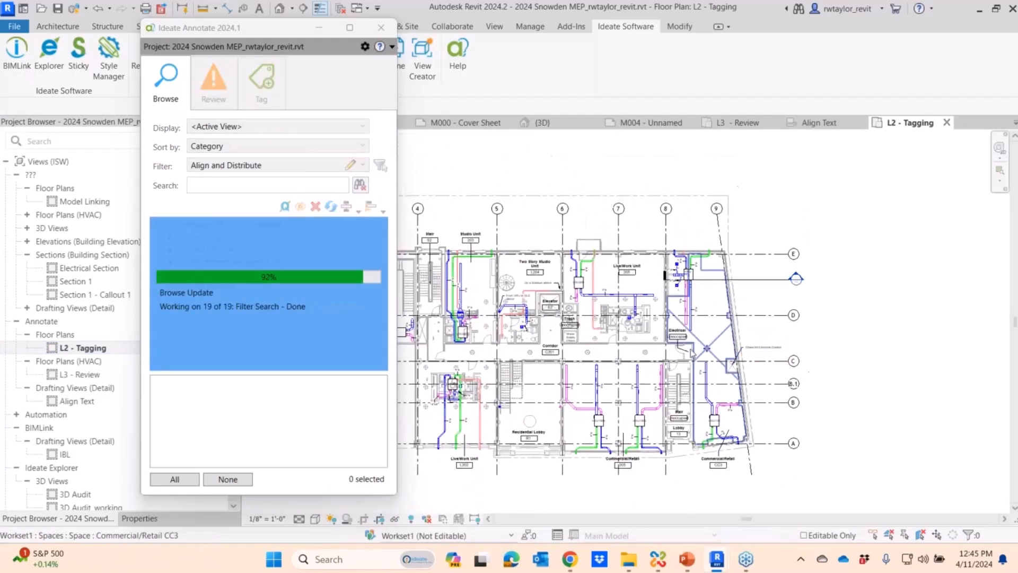
scroll(765, 306, "up", 5)
middle_click_drag(768, 309, 732, 258)
scroll(723, 277, "up", 1)
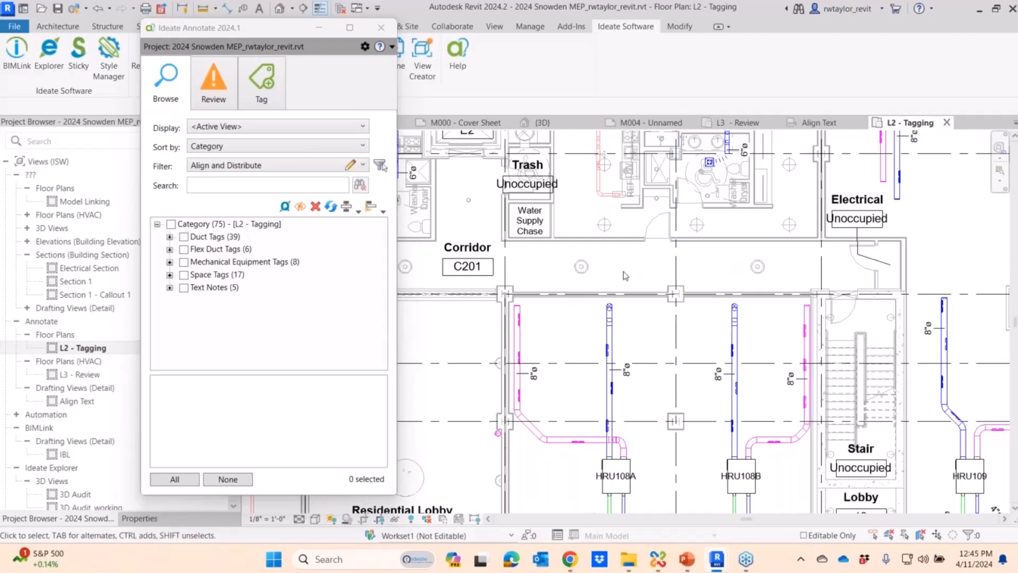
- Open the Ducts-Short tag rule for editing from Ideate Annotate's tagging mode and check its available tag types
left_click(271, 97)
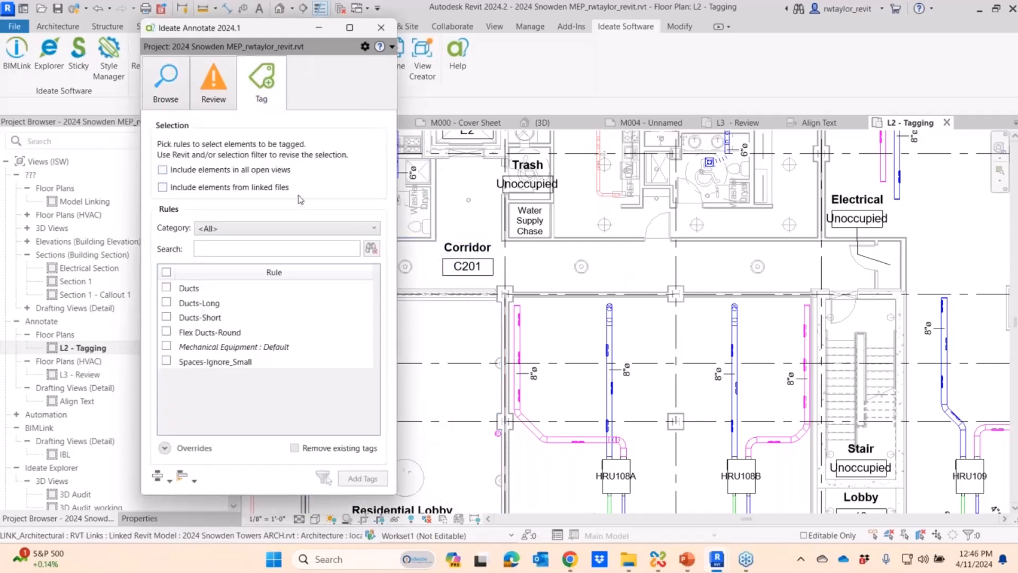
left_click(365, 46)
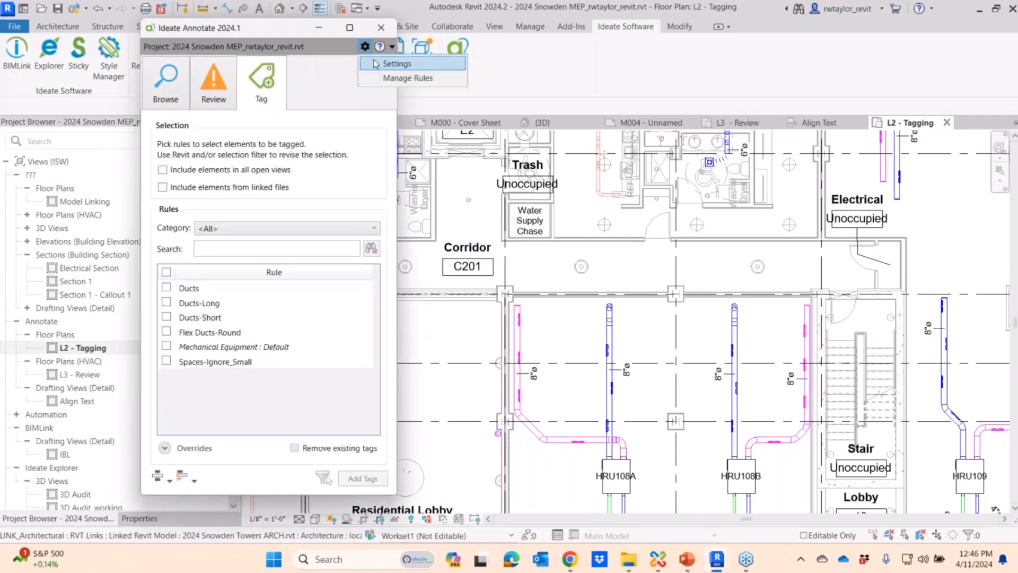
left_click(388, 78)
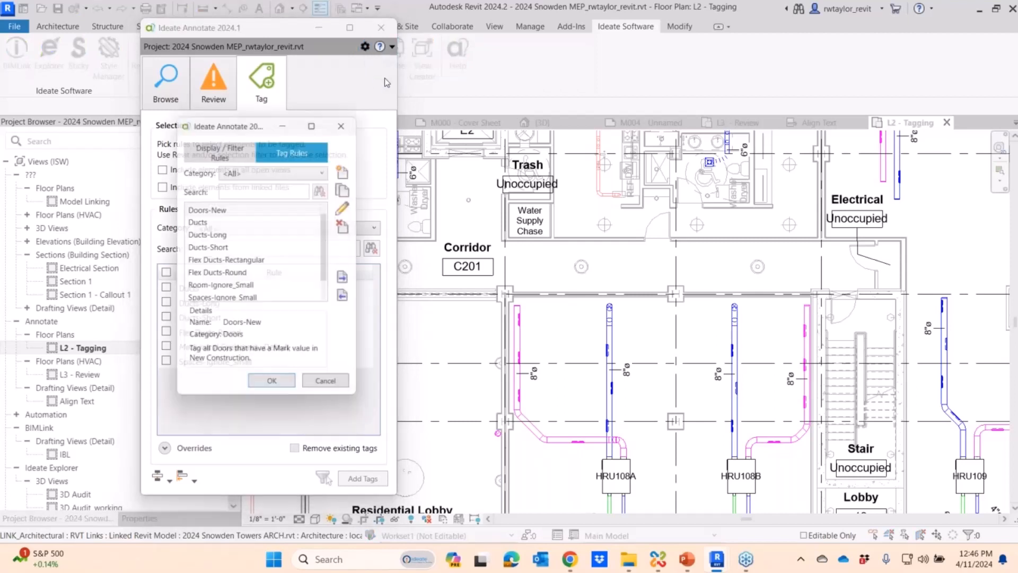
left_click(221, 249)
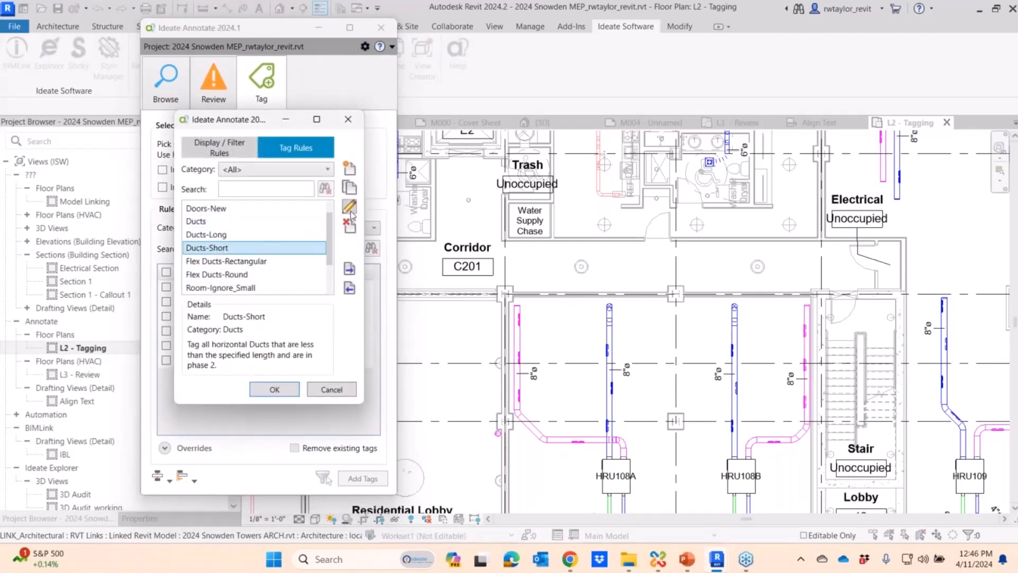
left_click(350, 211)
left_click_drag(310, 116, 598, 125)
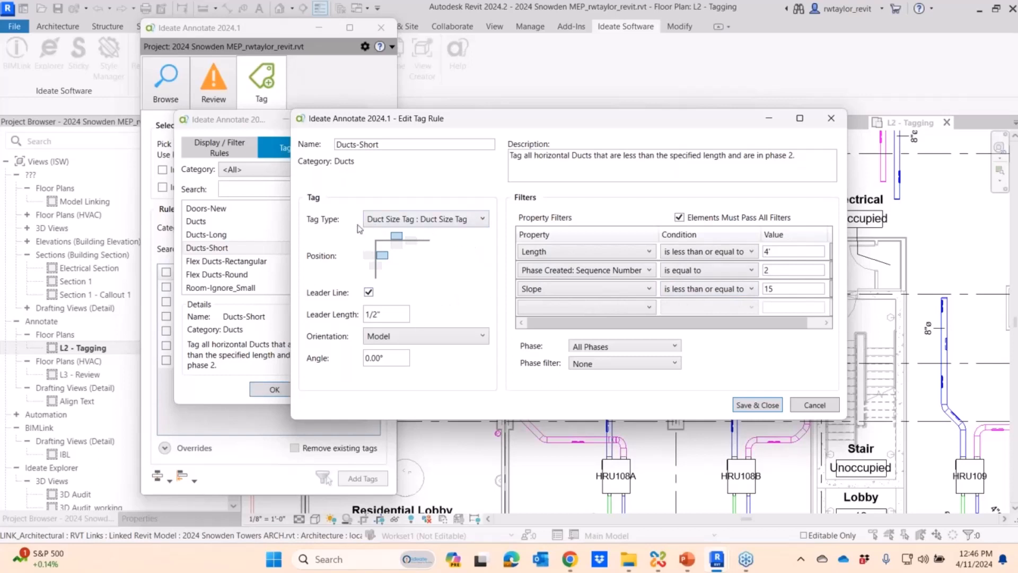
left_click(443, 222)
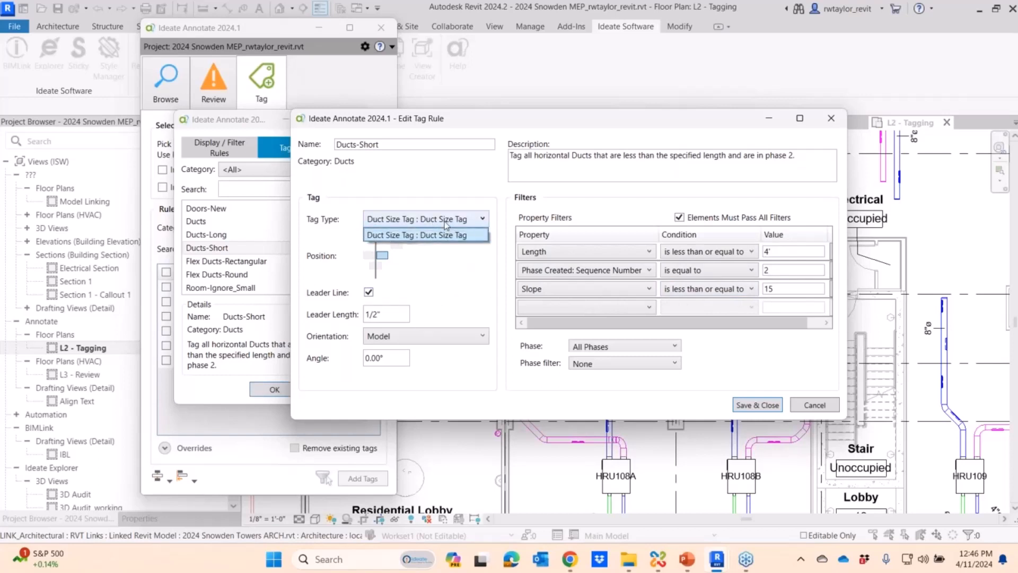
left_click(445, 222)
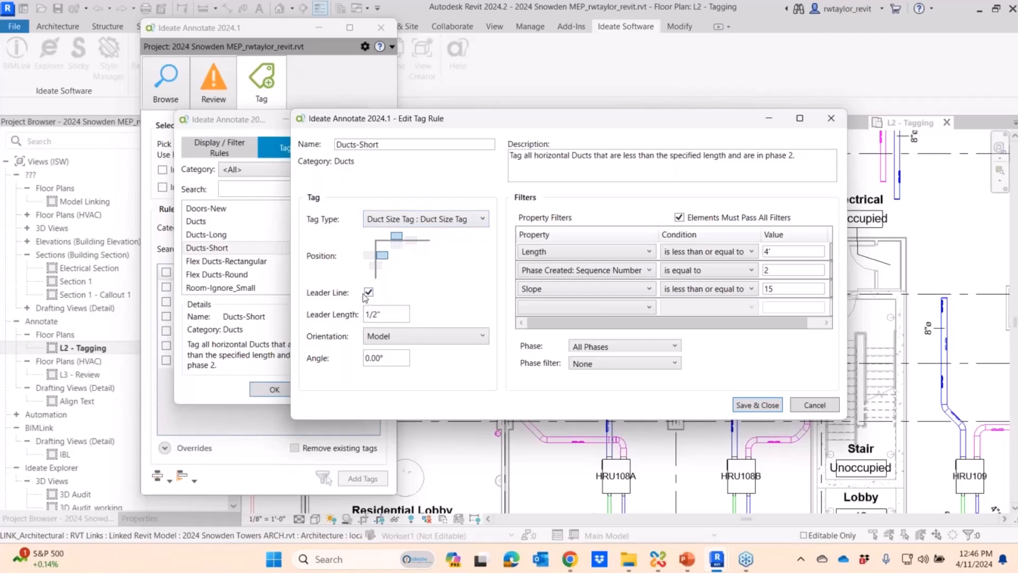
- Set the leader length of the Ducts-Short rule to 1/4" and save the tag rules
left_click_drag(388, 313, 366, 315)
type("1/4")
key("Tab")
left_click(764, 407)
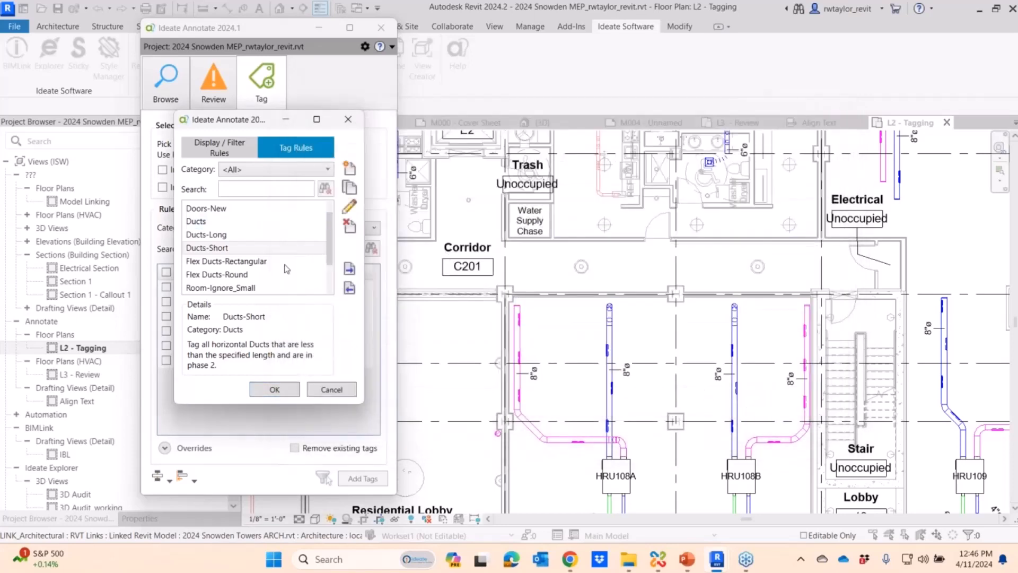
left_click(275, 390)
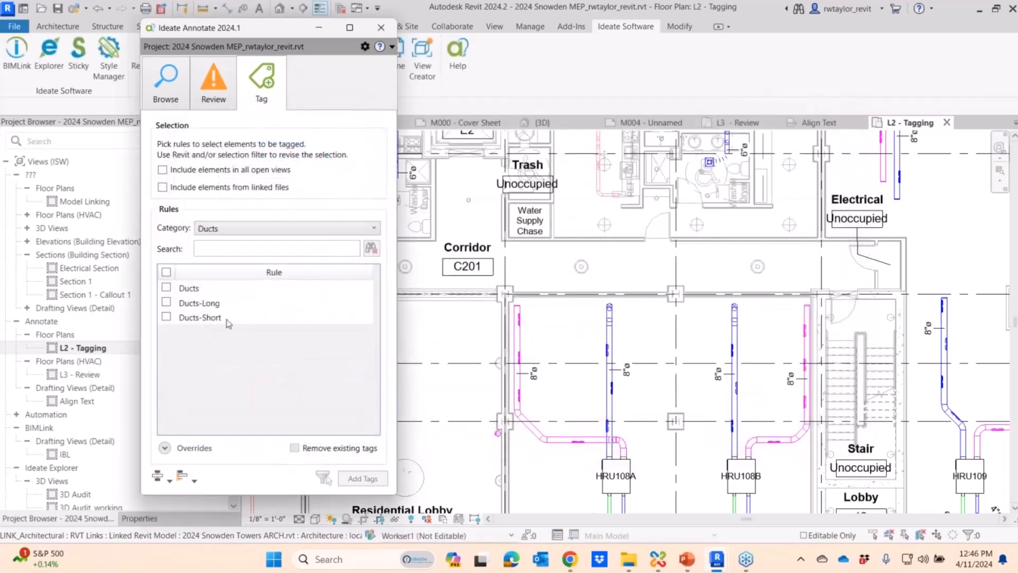
- Tag the ducts in L2 - Tagging with the Ducts-Short rule, removing existing tags, and inspect the new tags along the duct runs
left_click(166, 316)
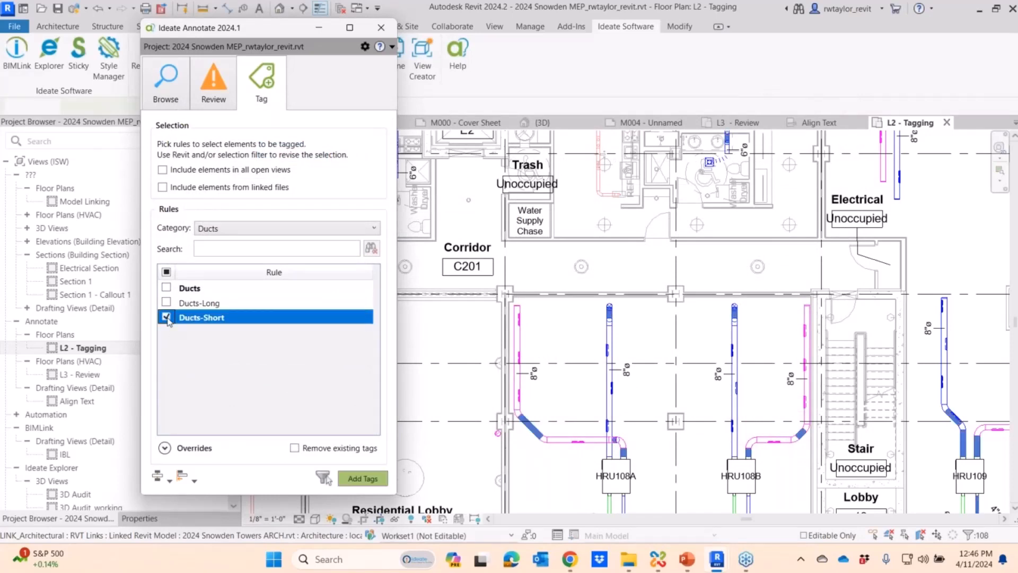
left_click(295, 448)
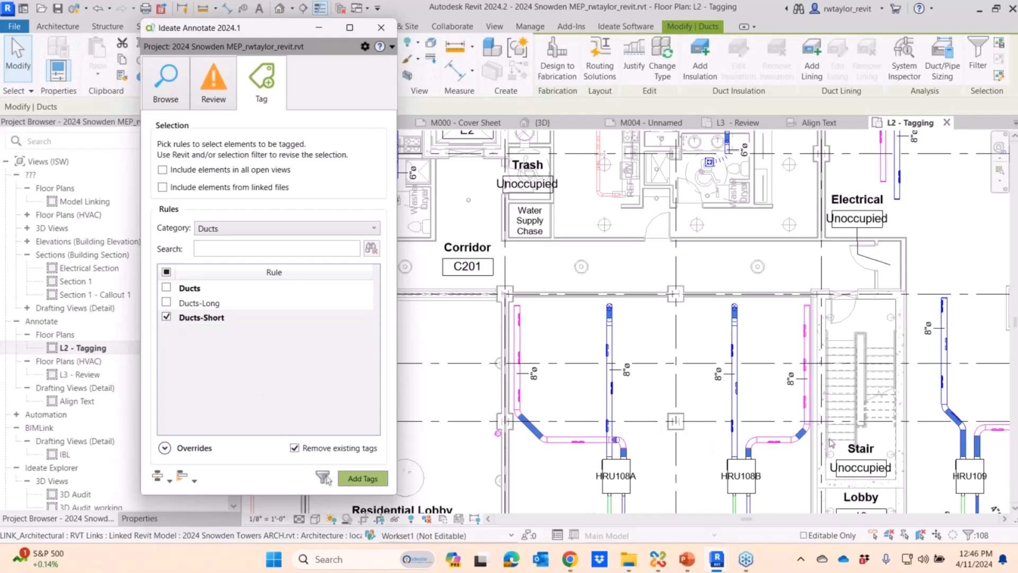
left_click(363, 479)
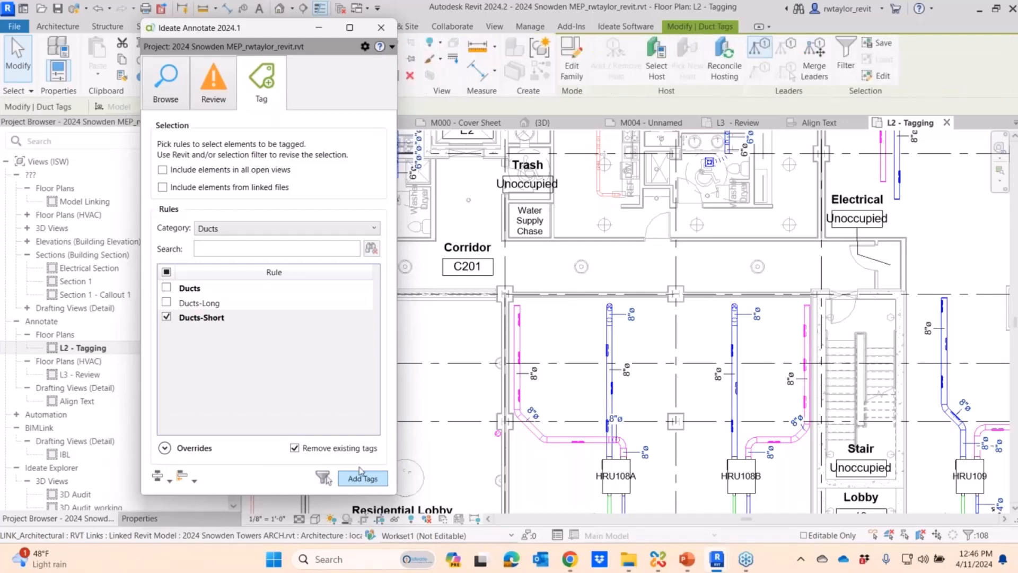
scroll(542, 436, "up", 5)
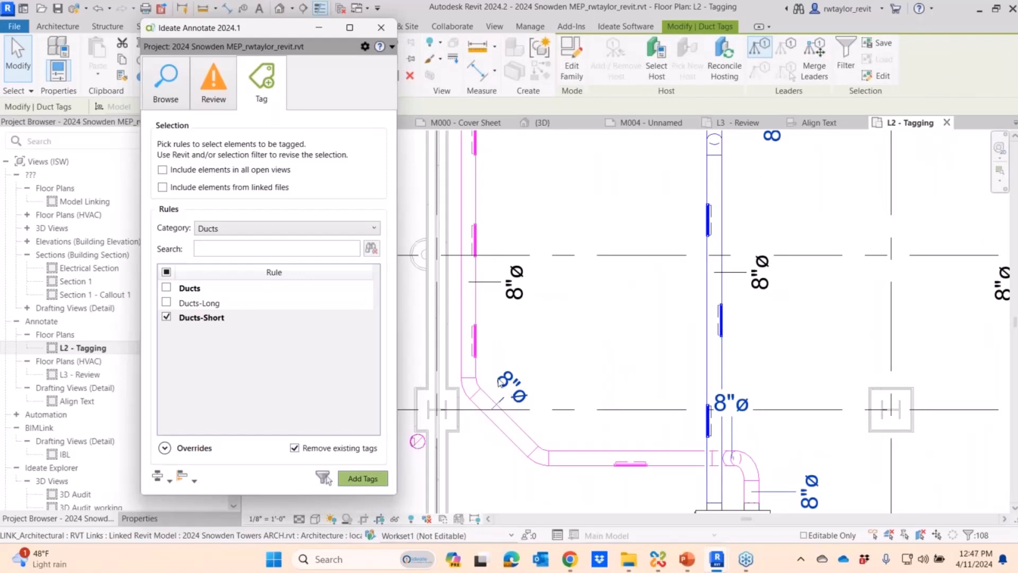
scroll(736, 423, "down", 1)
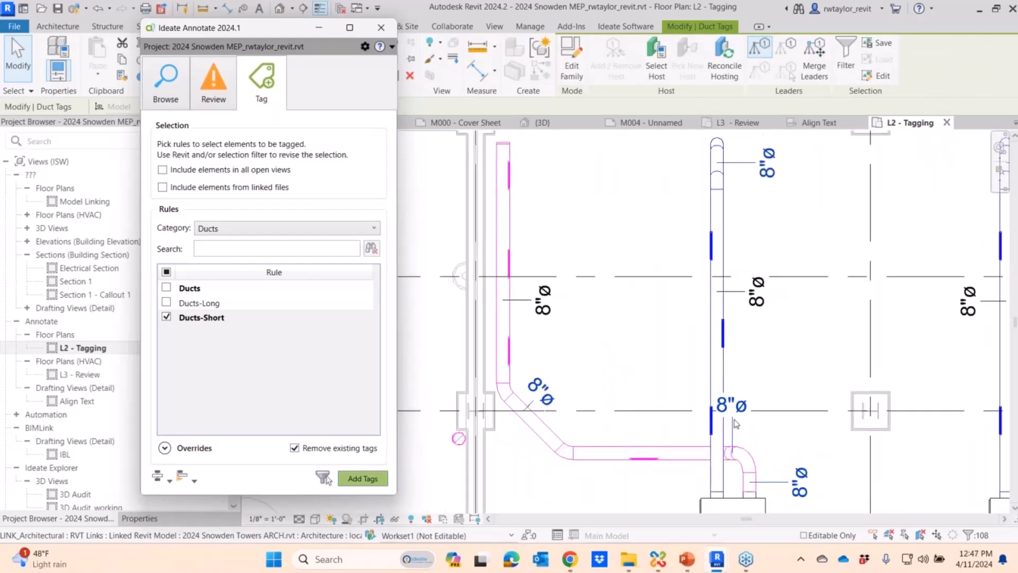
middle_click_drag(736, 424, 654, 416)
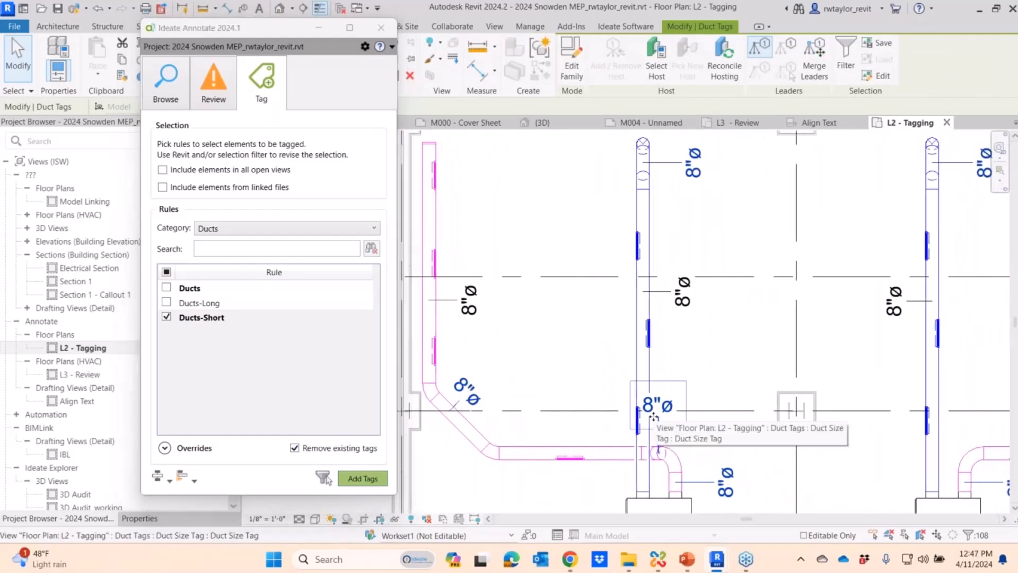